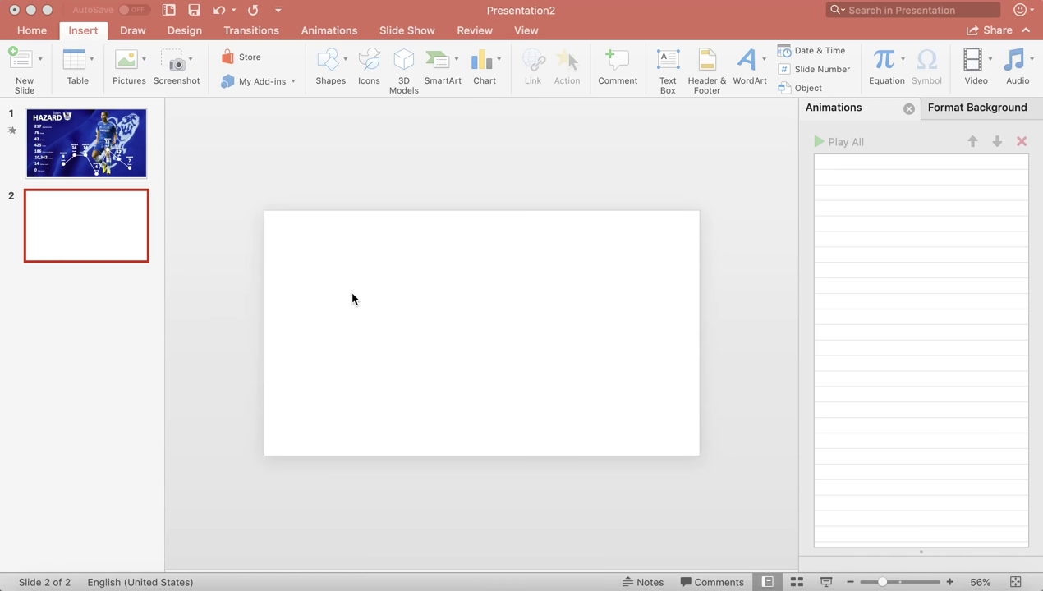
Fill slide 2's background with the chelsea photo from the Eden Hazard folder.
right_click(511, 279)
left_click(575, 492)
left_click(875, 235)
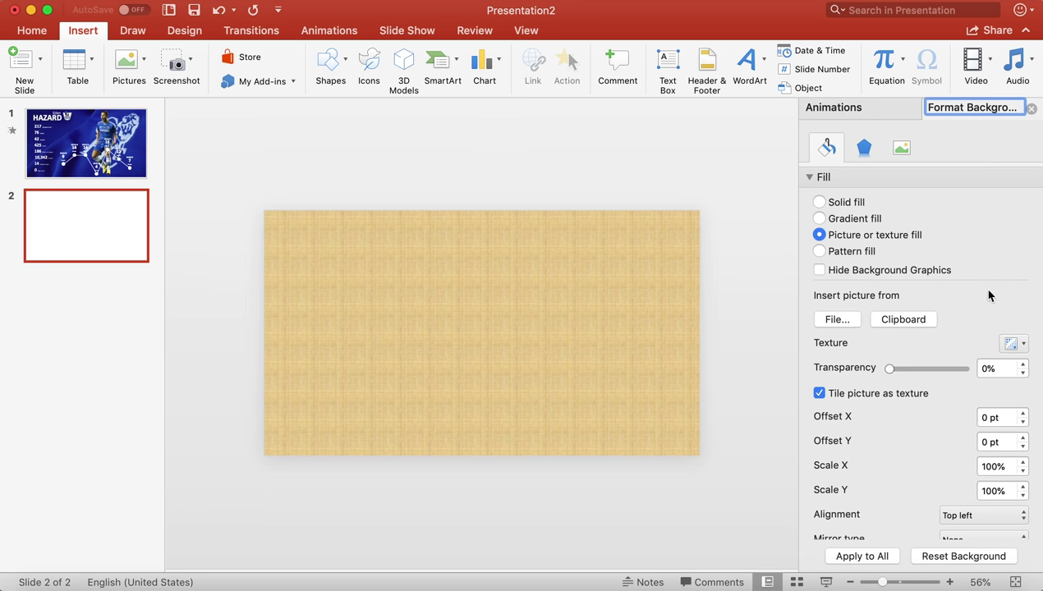
left_click(852, 323)
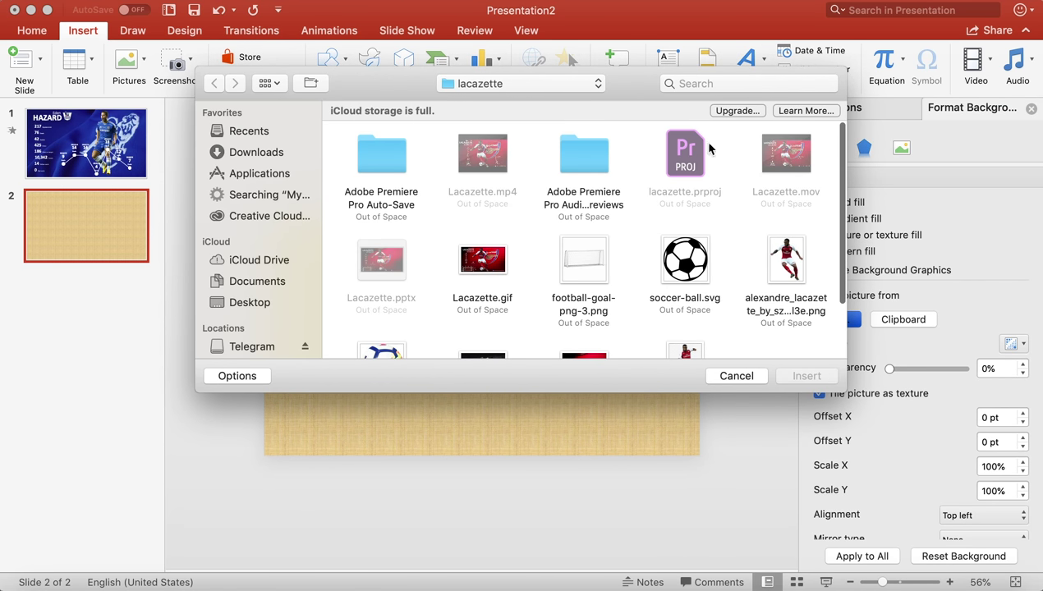
left_click(503, 83)
left_click(489, 223)
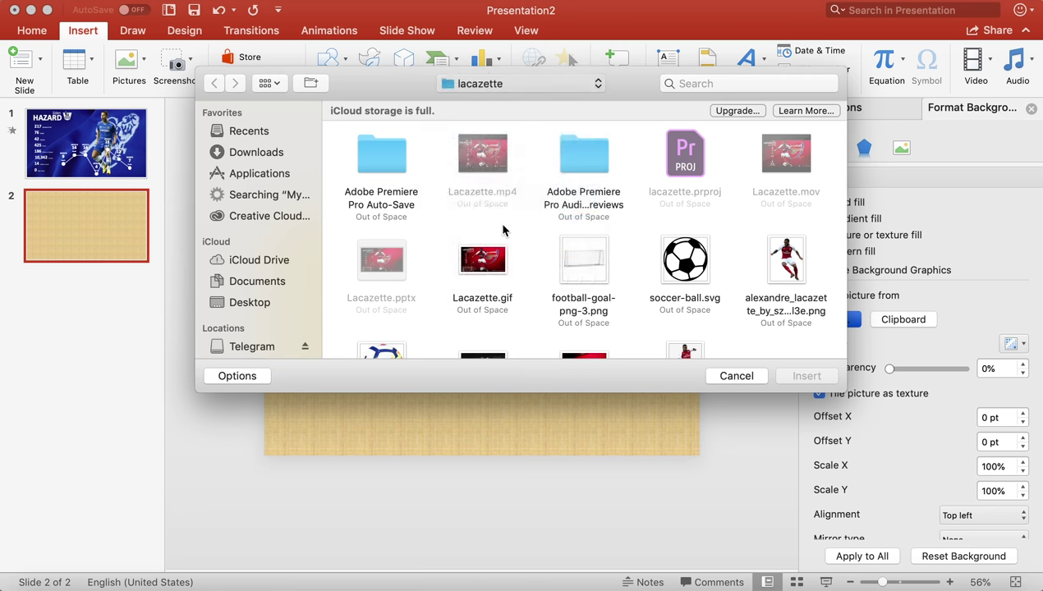
double_click(647, 168)
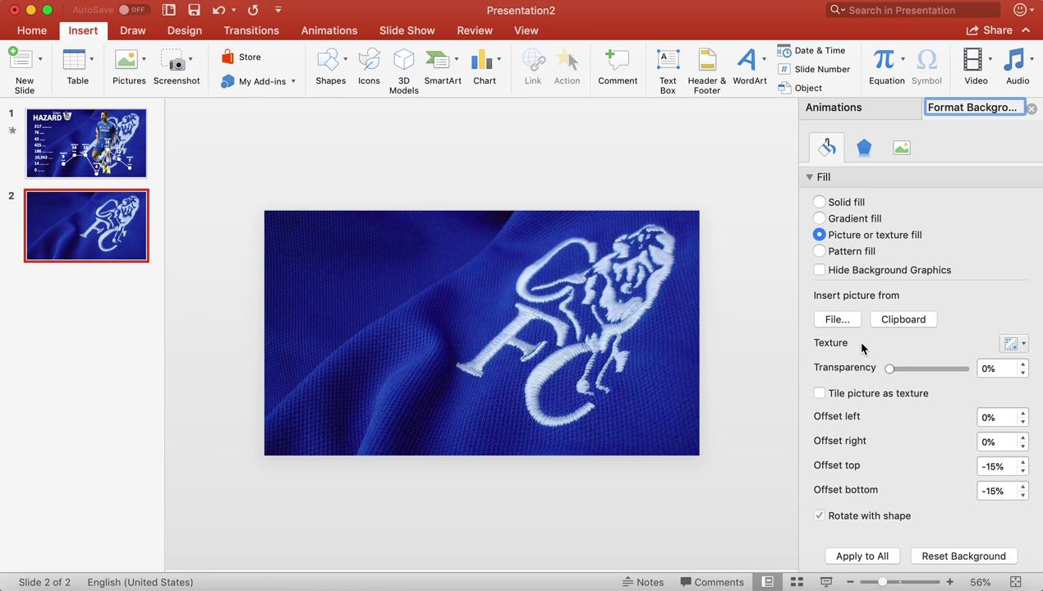
left_click(503, 332)
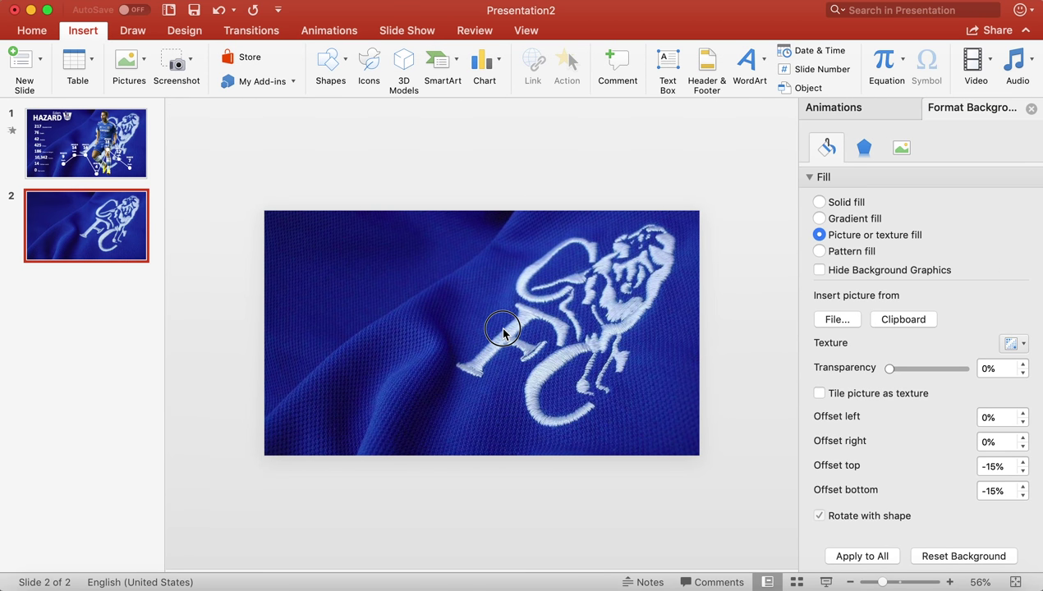
Insert the eden-hazard.png player photo onto slide 2.
left_click(140, 60)
left_click(164, 107)
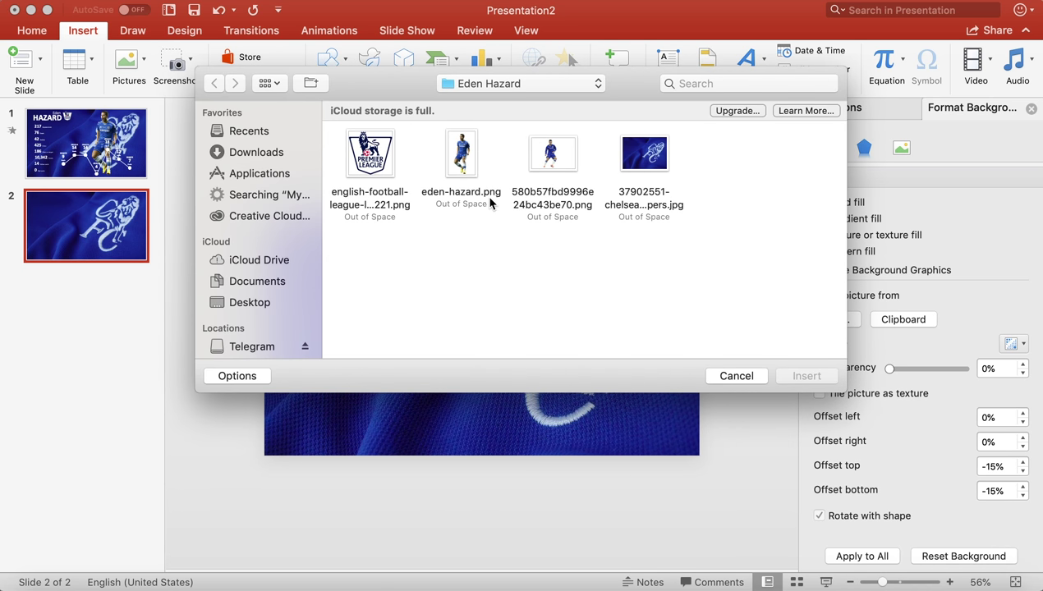
double_click(466, 156)
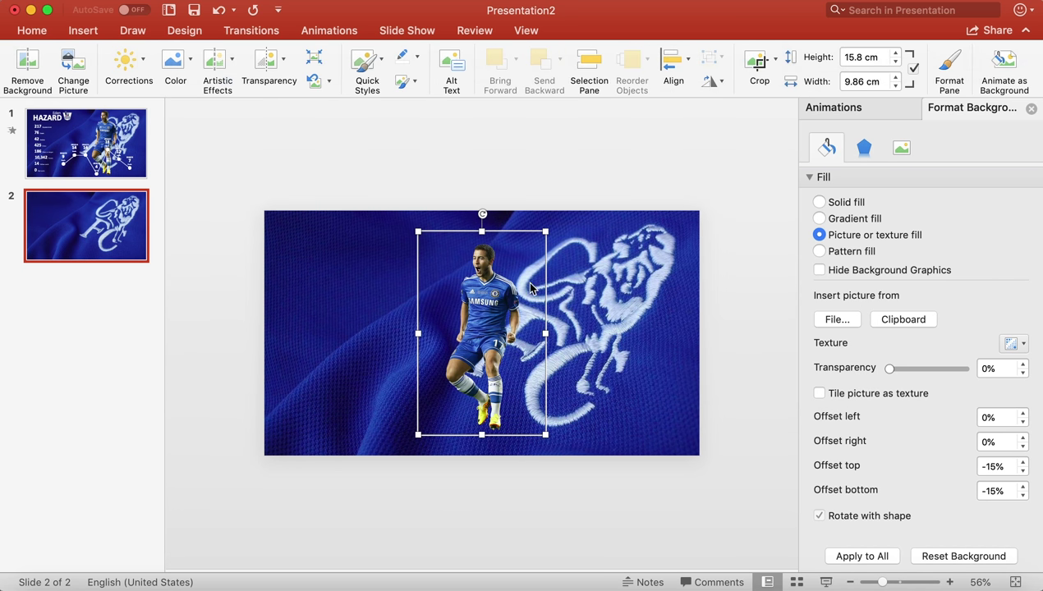
Enlarge the player photo and move it to the right half of the slide.
left_click_drag(542, 234, 563, 204)
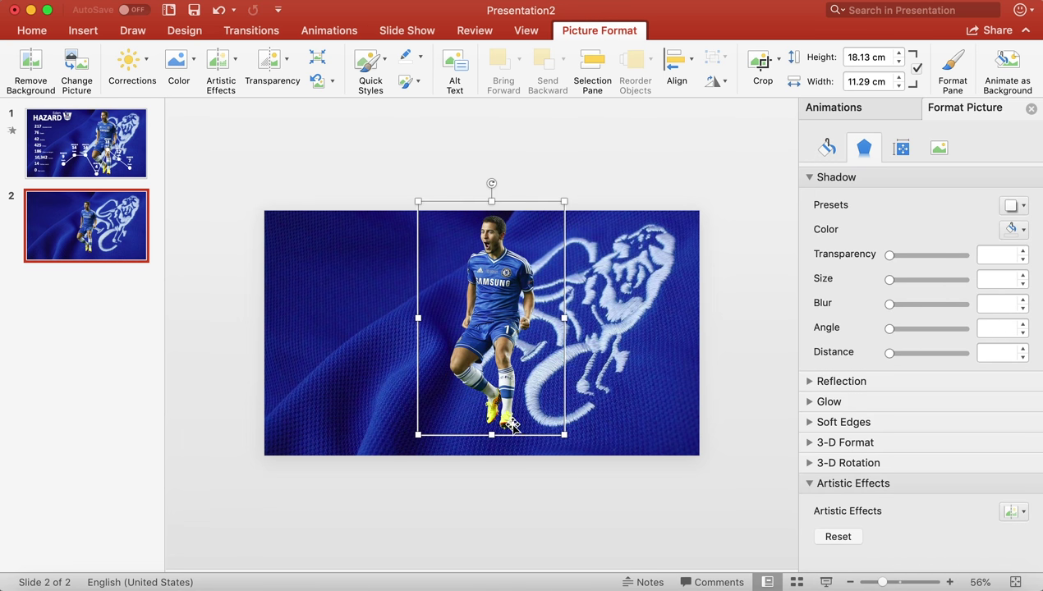
left_click_drag(564, 433, 575, 447)
left_click_drag(501, 347, 580, 351)
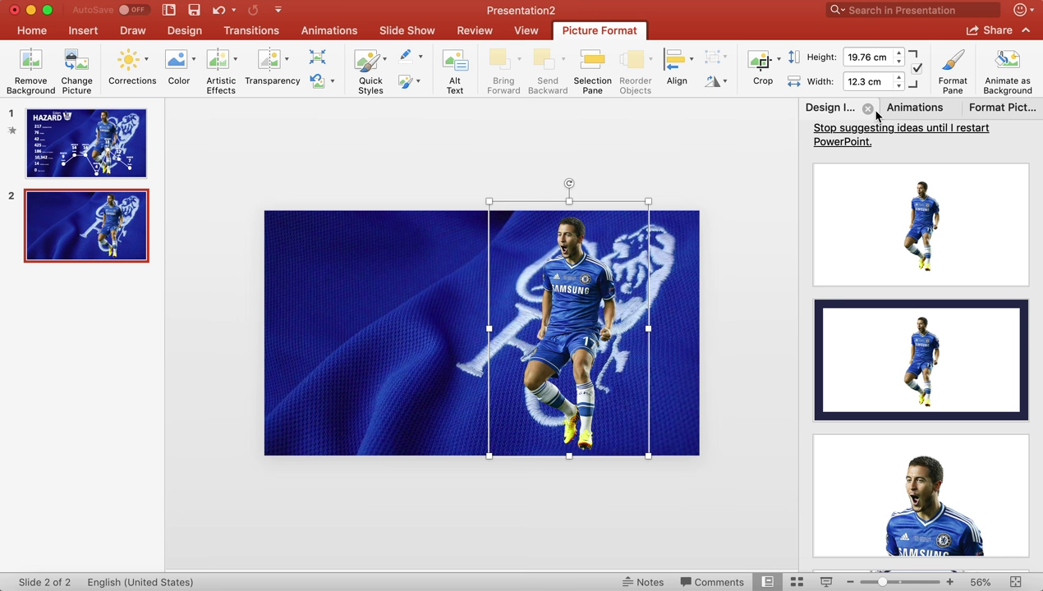
left_click(868, 108)
left_click(670, 175)
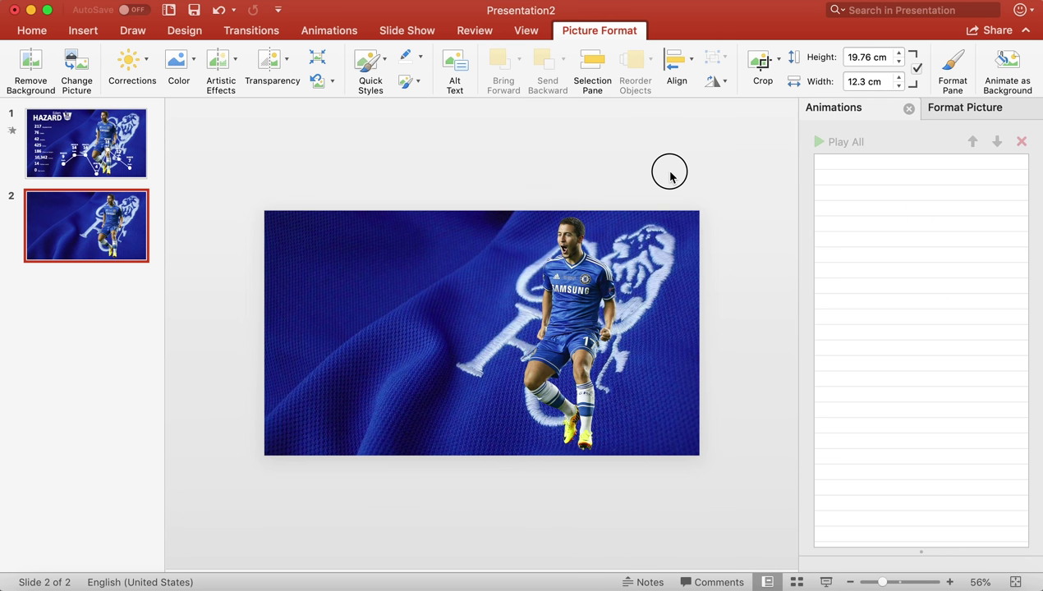
left_click(573, 325)
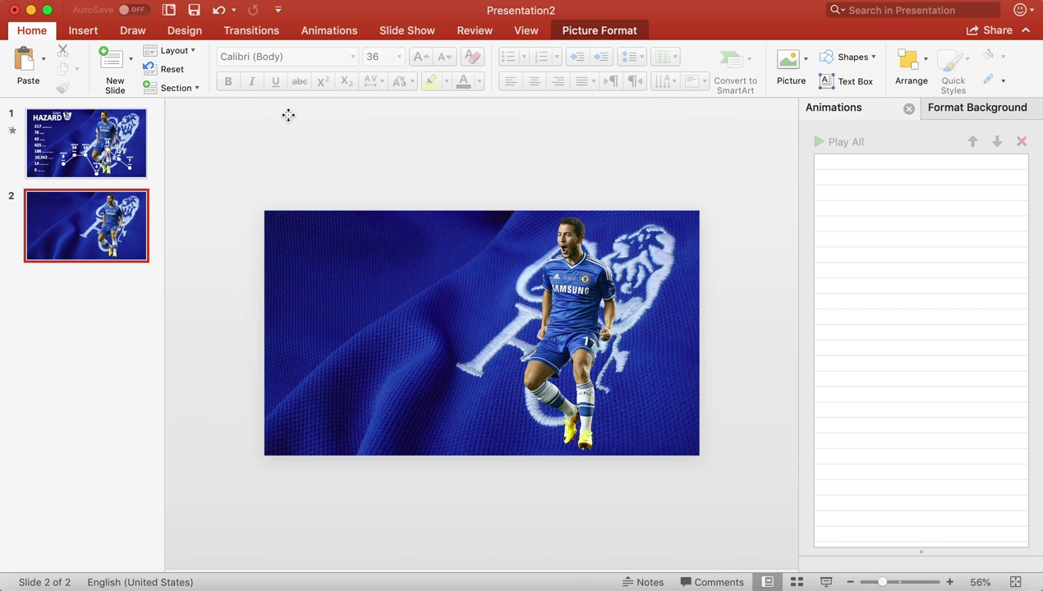
left_click(83, 31)
left_click(668, 66)
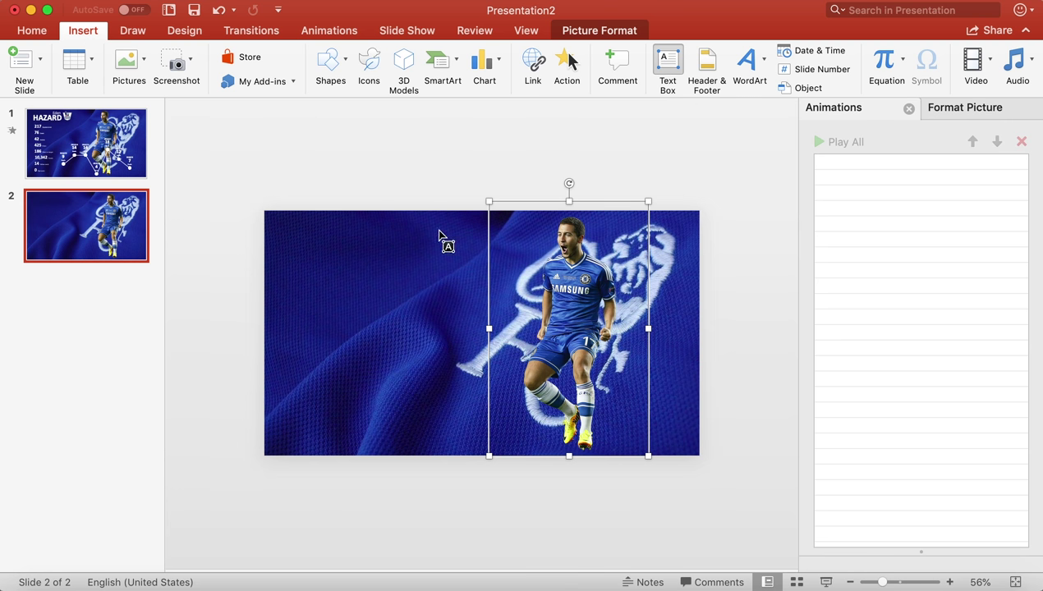
Add a white 24 pt 'Eden' text box at the slide's upper left.
left_click(348, 258)
type("Eden")
key("Escape")
key("Escape")
left_click_drag(329, 244, 384, 286)
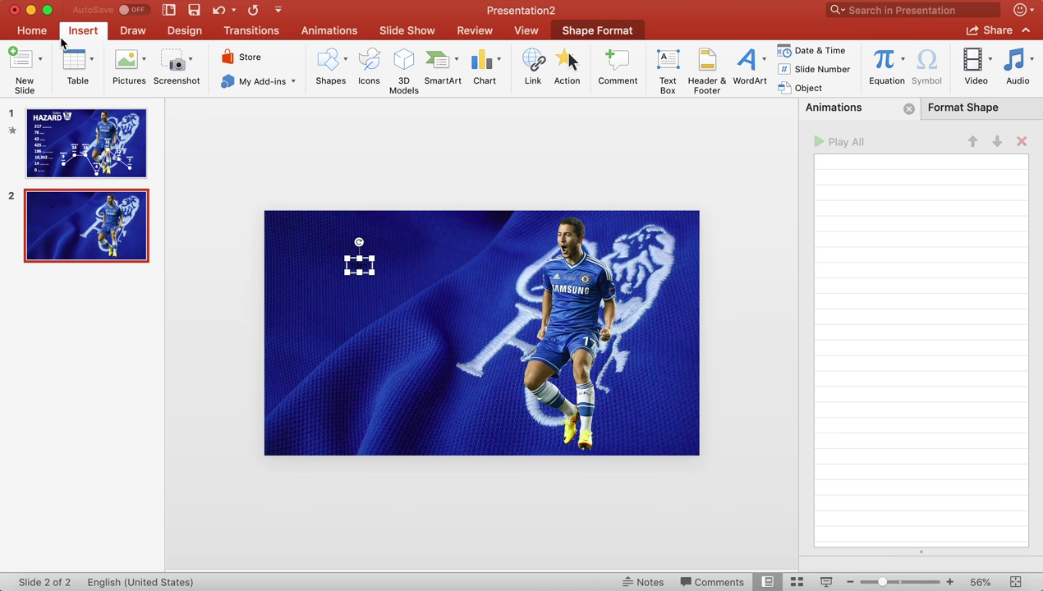
left_click(32, 30)
left_click(477, 82)
left_click(461, 126)
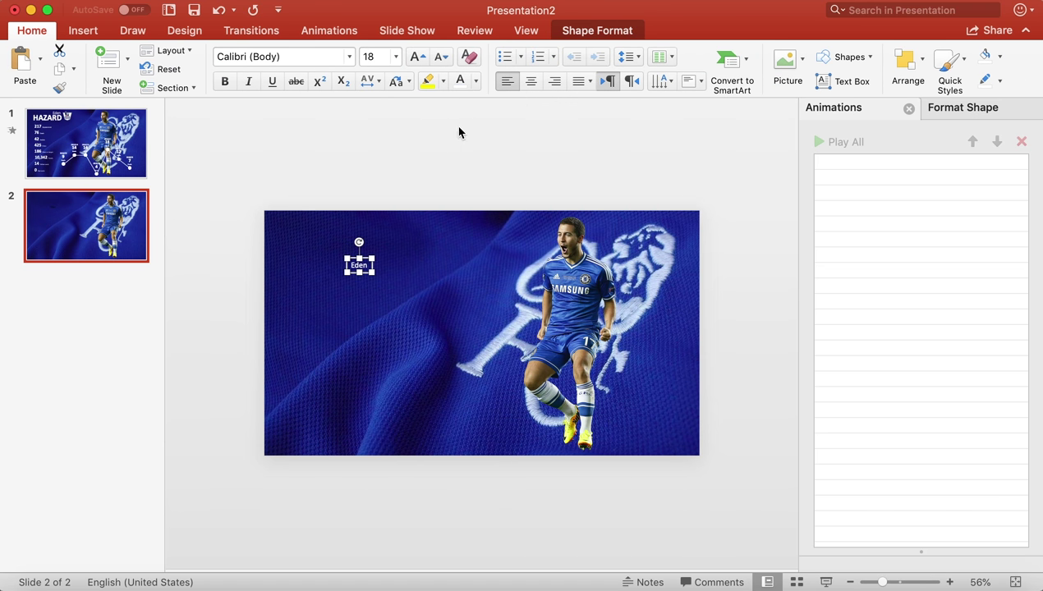
left_click_drag(374, 260, 380, 250)
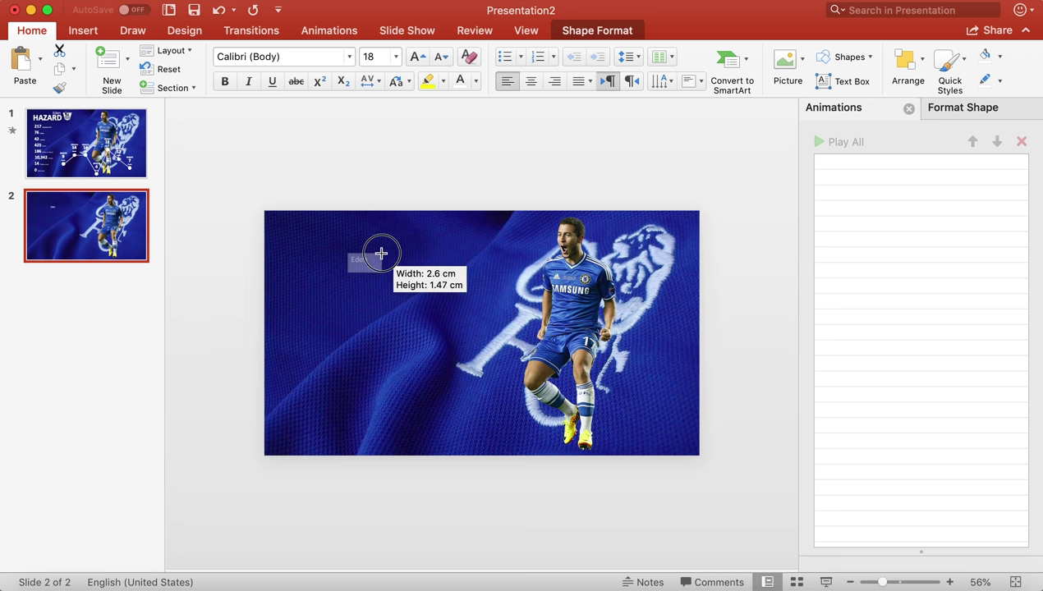
key("super+z")
left_click(416, 57)
left_click(416, 57)
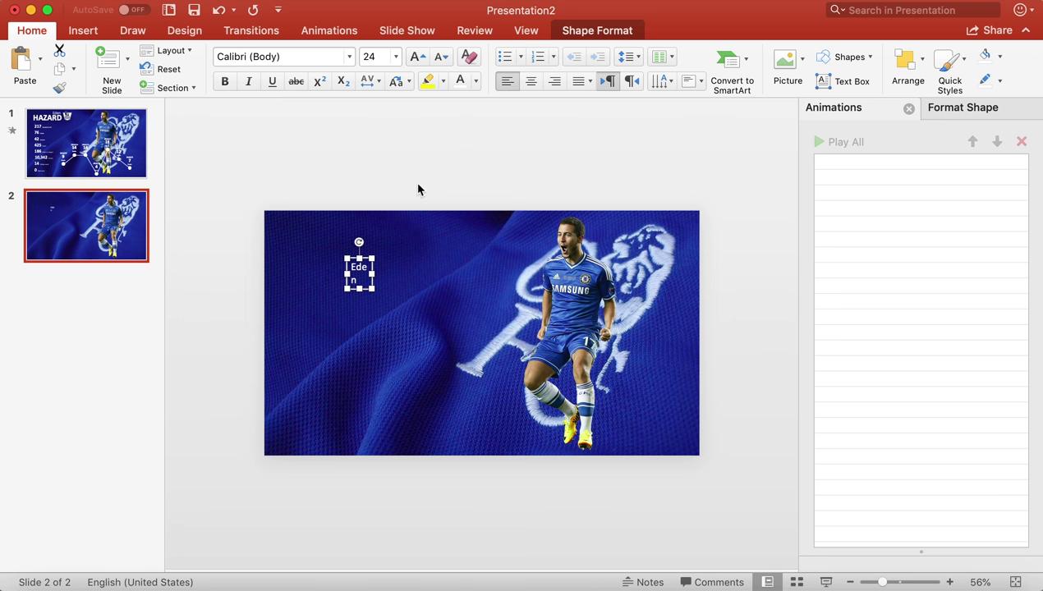
mouse_move(373, 283)
left_mouse_down()
mouse_move(394, 277)
mouse_move(375, 241)
mouse_move(374, 279)
left_mouse_up()
Turn the duplicate into a bold 60 pt 'HAZARD' title placed just under Eden.
double_click(354, 270)
type("HAZARD")
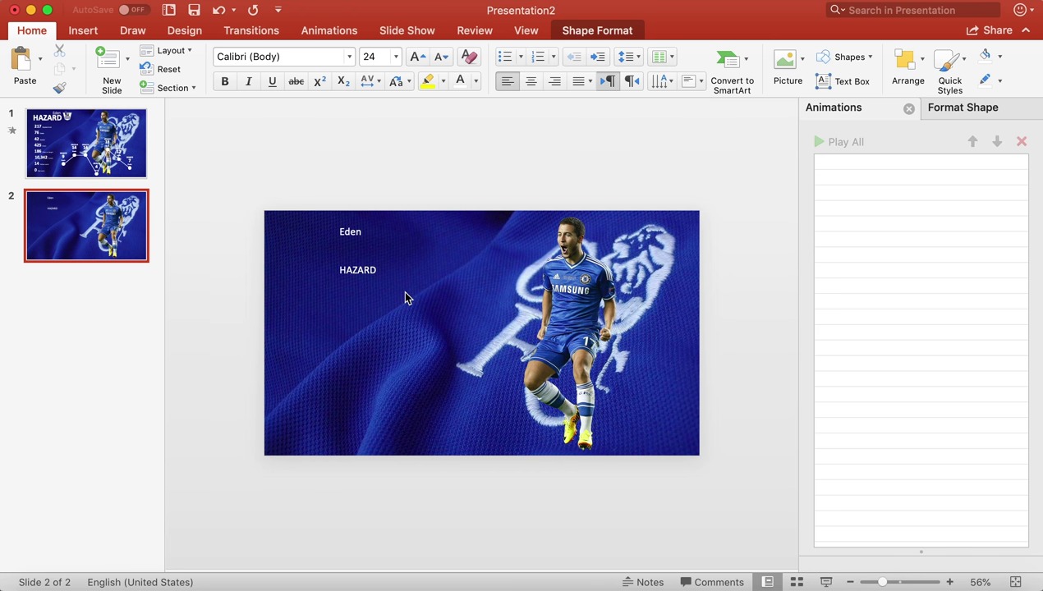
left_click(384, 273)
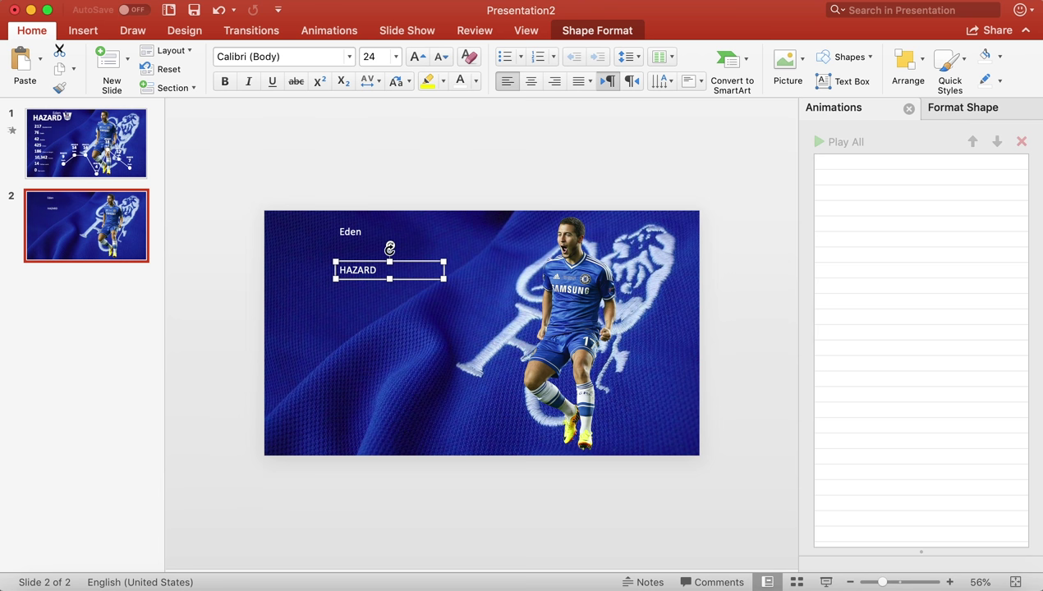
left_click(417, 58)
left_click(416, 58)
left_click(416, 57)
left_click(417, 58)
left_click(417, 58)
left_click(416, 58)
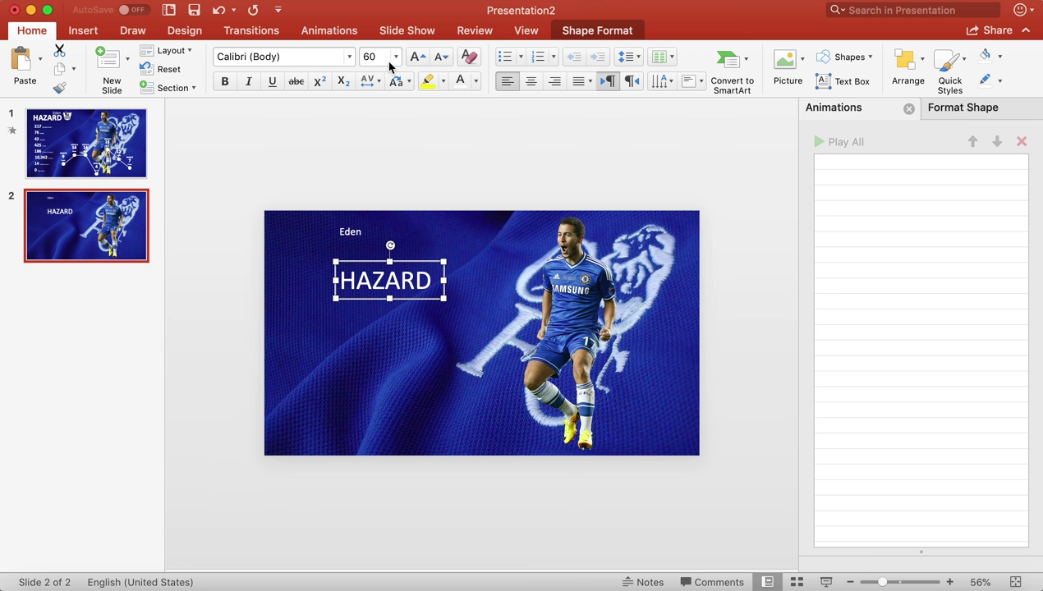
left_click(225, 83)
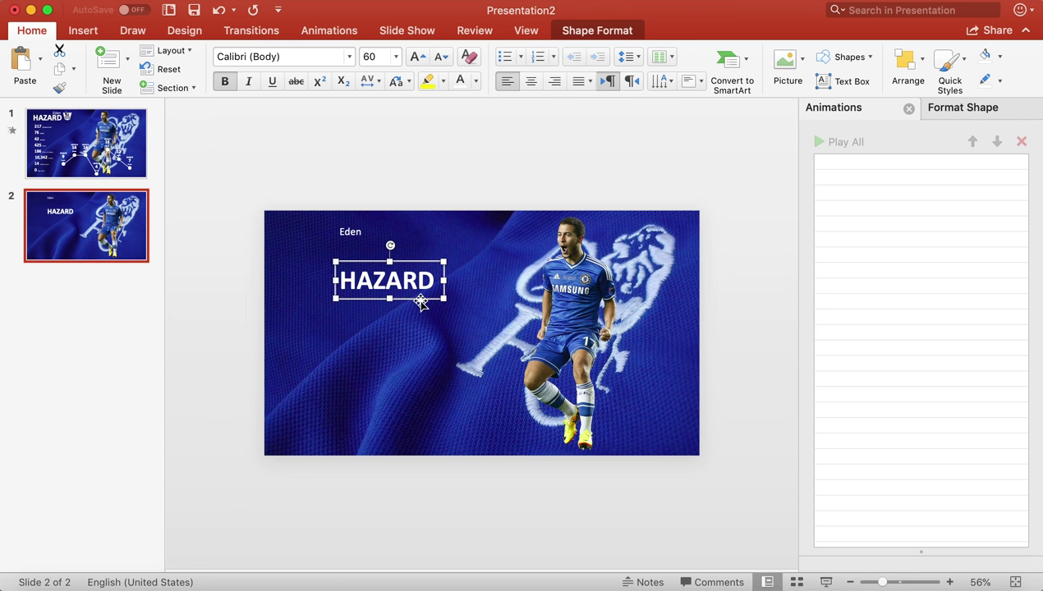
left_click_drag(420, 301, 367, 269)
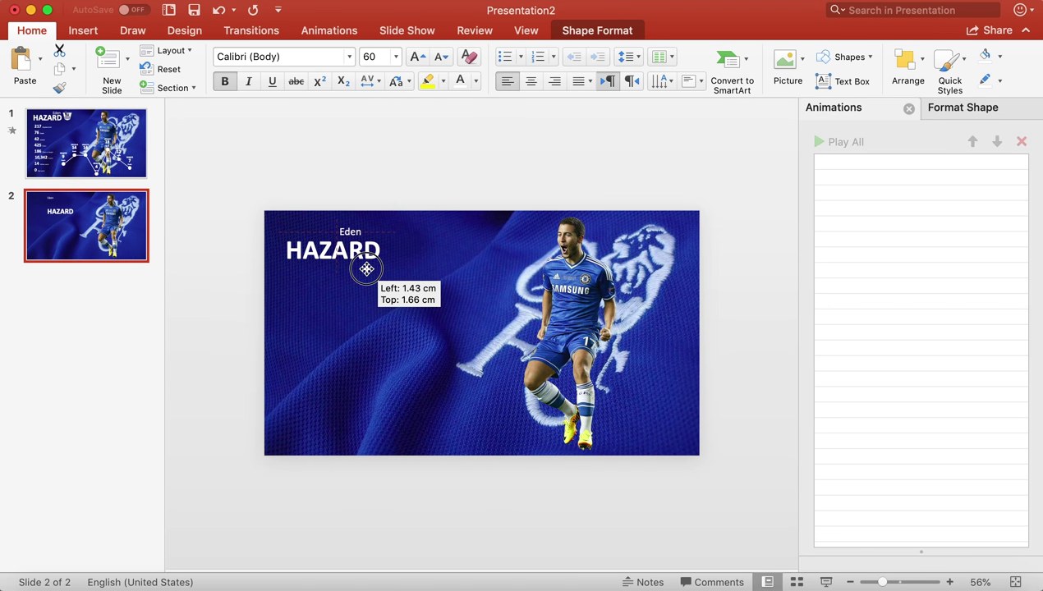
left_click(364, 224)
mouse_move(390, 238)
left_mouse_down()
mouse_move(375, 234)
mouse_move(393, 240)
left_mouse_up()
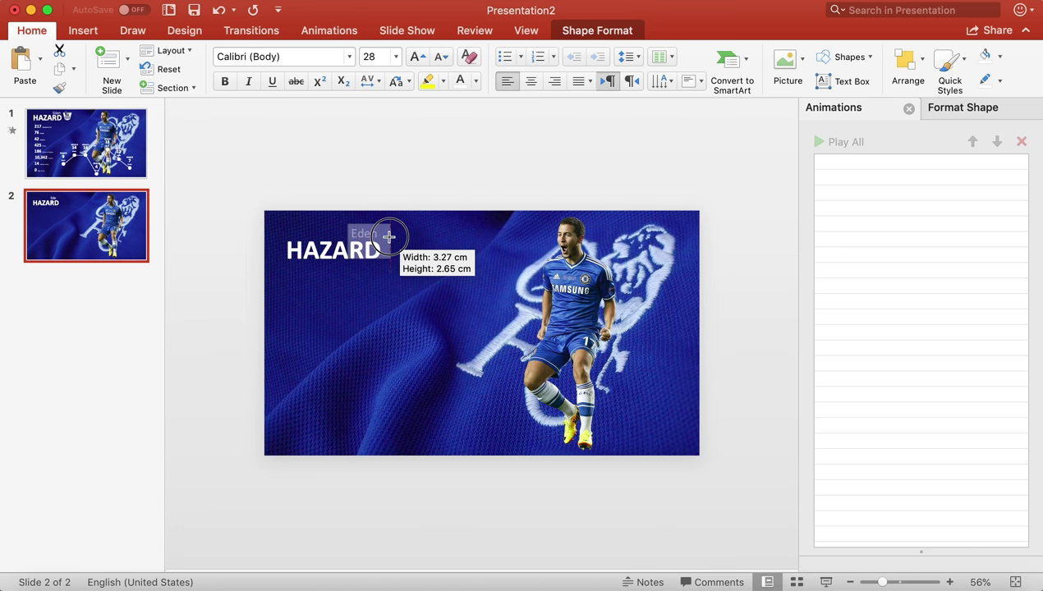
left_click(407, 249)
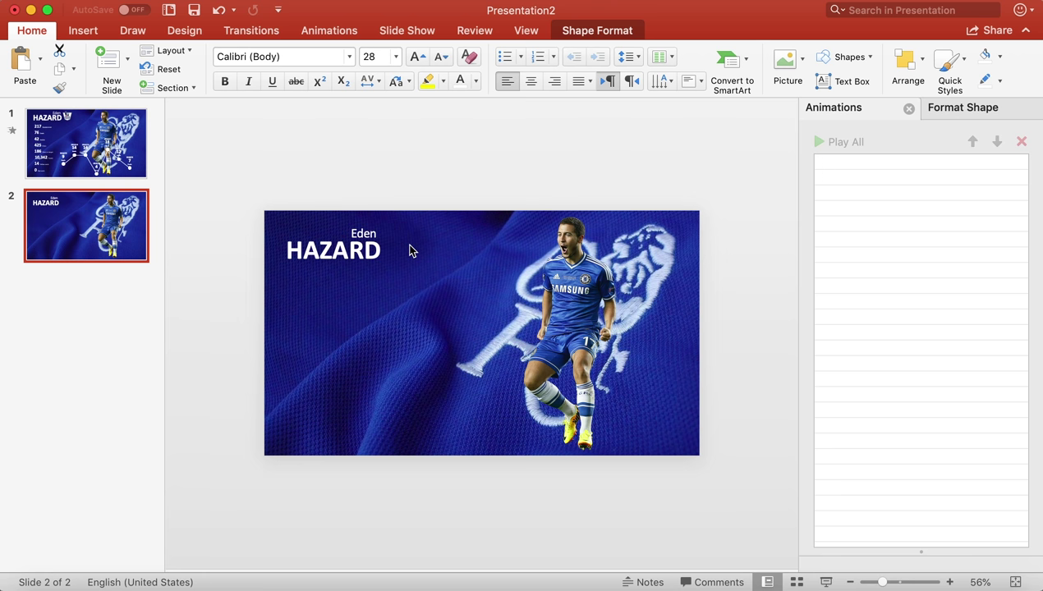
Insert the Premier League logo, shrink it to about 2.6 cm, and set it beside HAZARD.
left_click(87, 33)
left_click(130, 60)
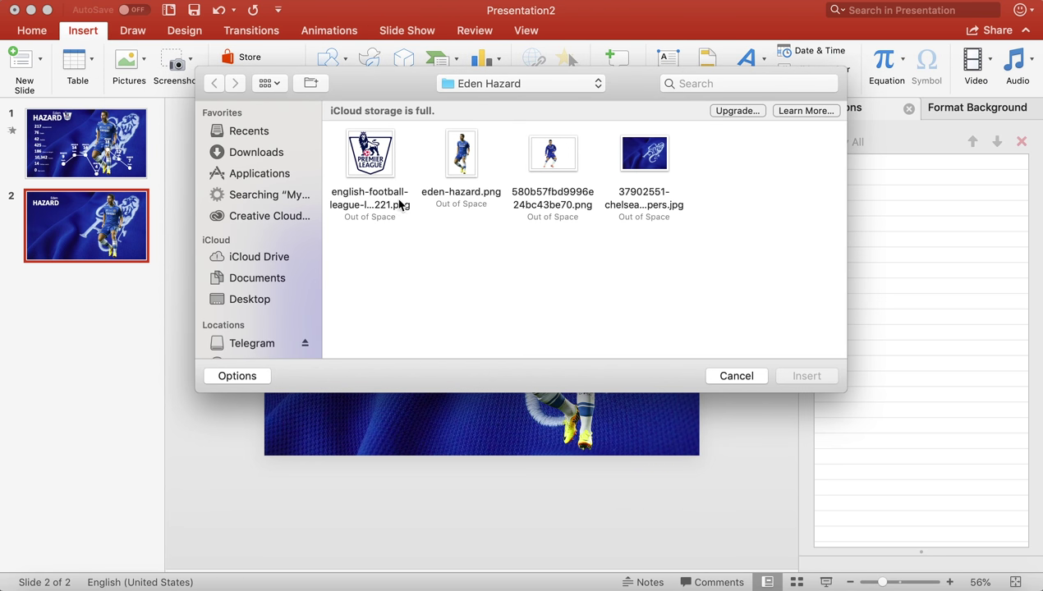
double_click(365, 177)
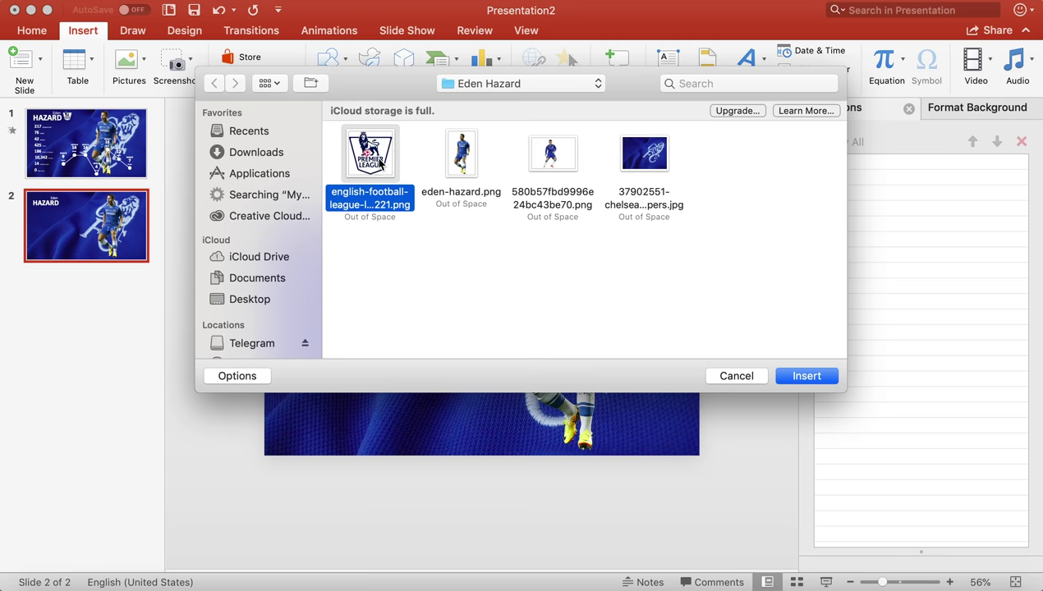
mouse_move(549, 265)
left_mouse_down()
mouse_move(446, 365)
mouse_move(403, 240)
left_mouse_up()
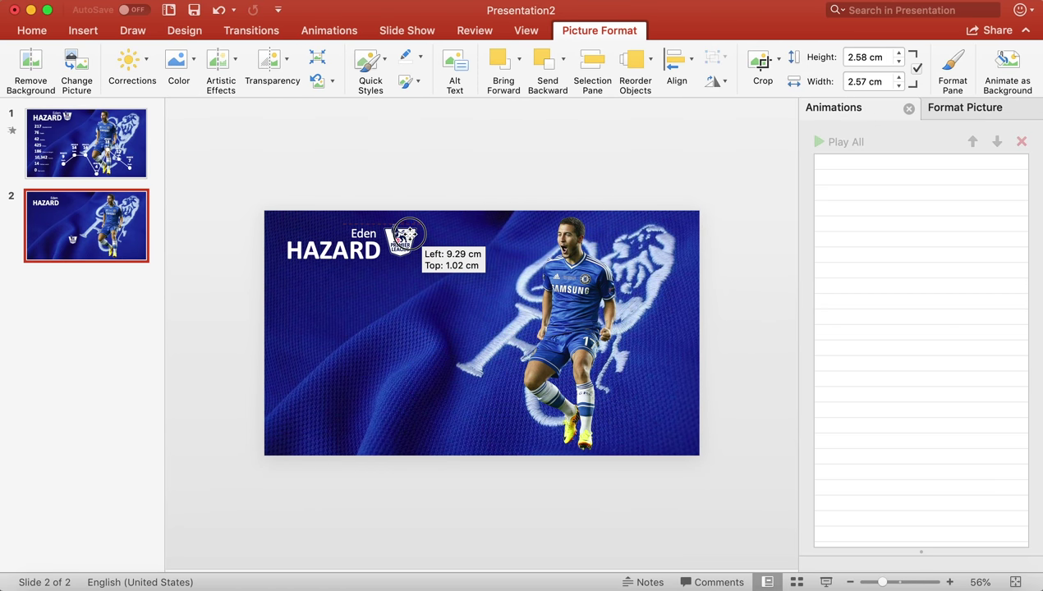
left_click_drag(403, 239, 401, 241)
left_click(449, 330)
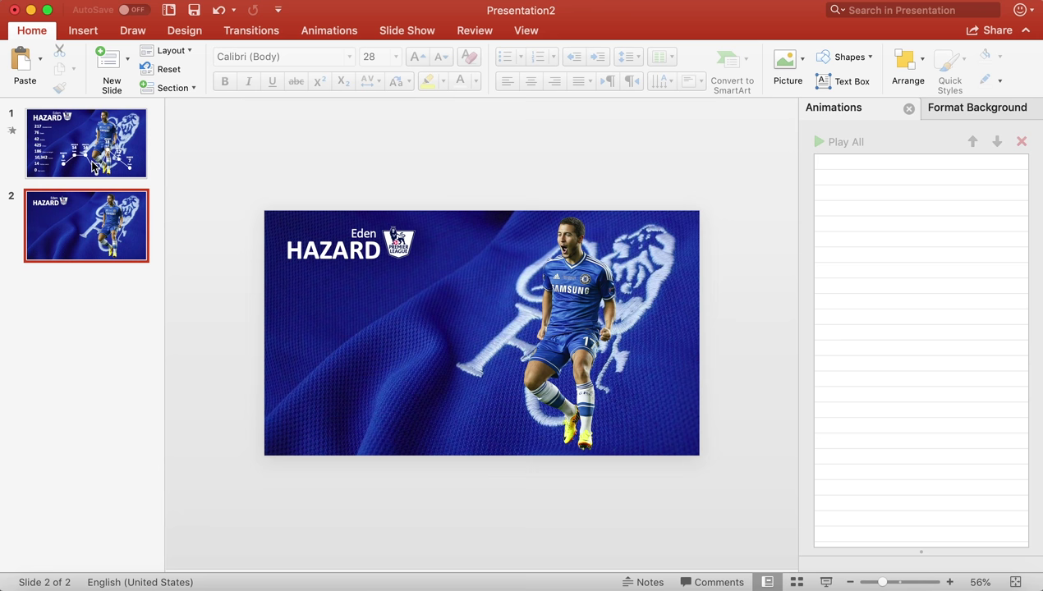
left_click(92, 34)
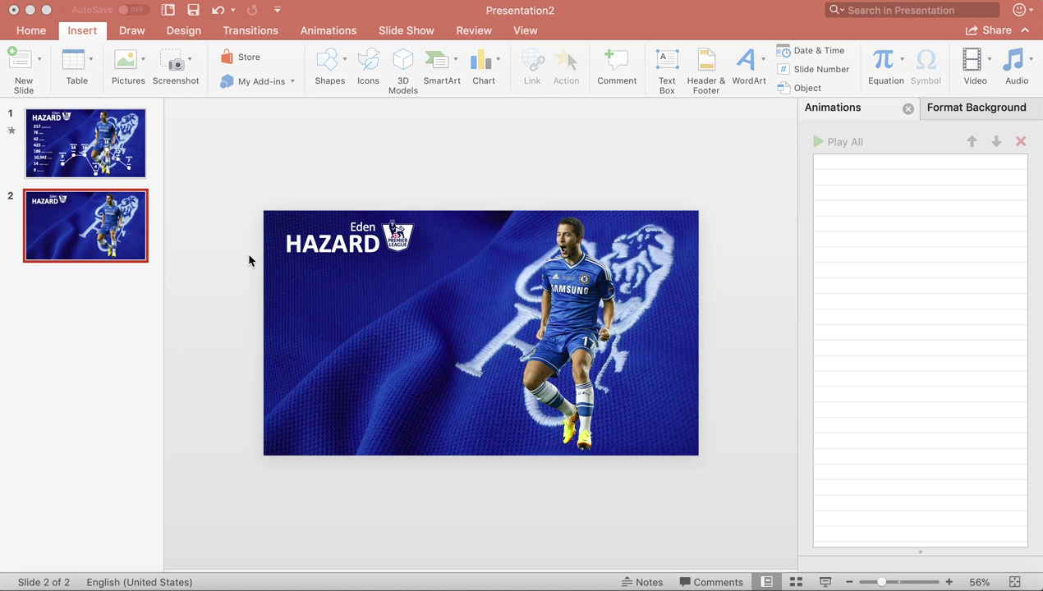
Copy the 217 Appearances and 76 Goals boxes from slide 1 under the HAZARD title.
left_click(229, 251)
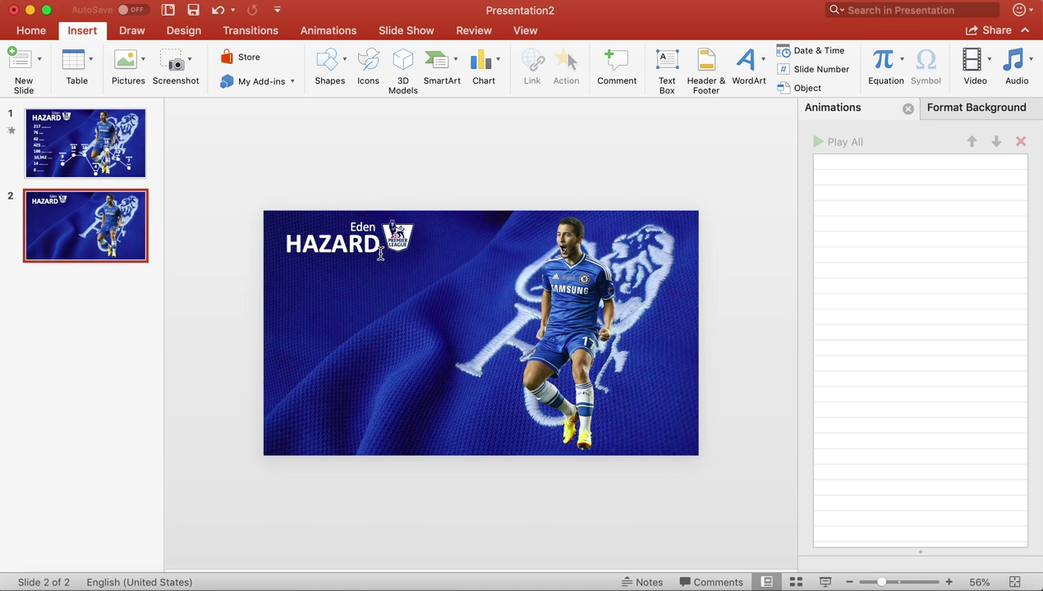
left_click(96, 152)
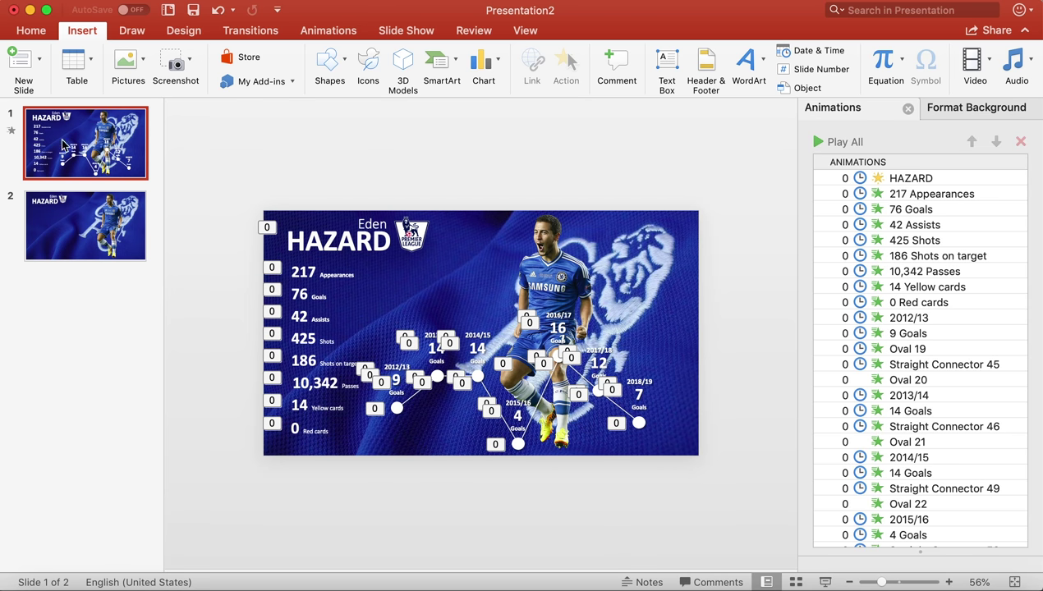
left_click(331, 276)
left_click(72, 217)
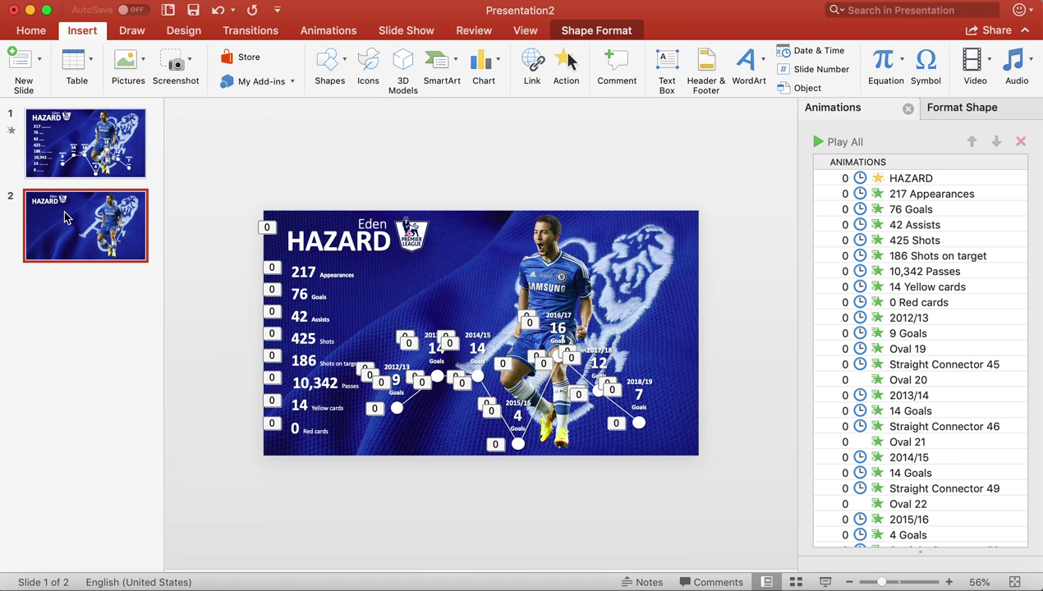
key("super+v")
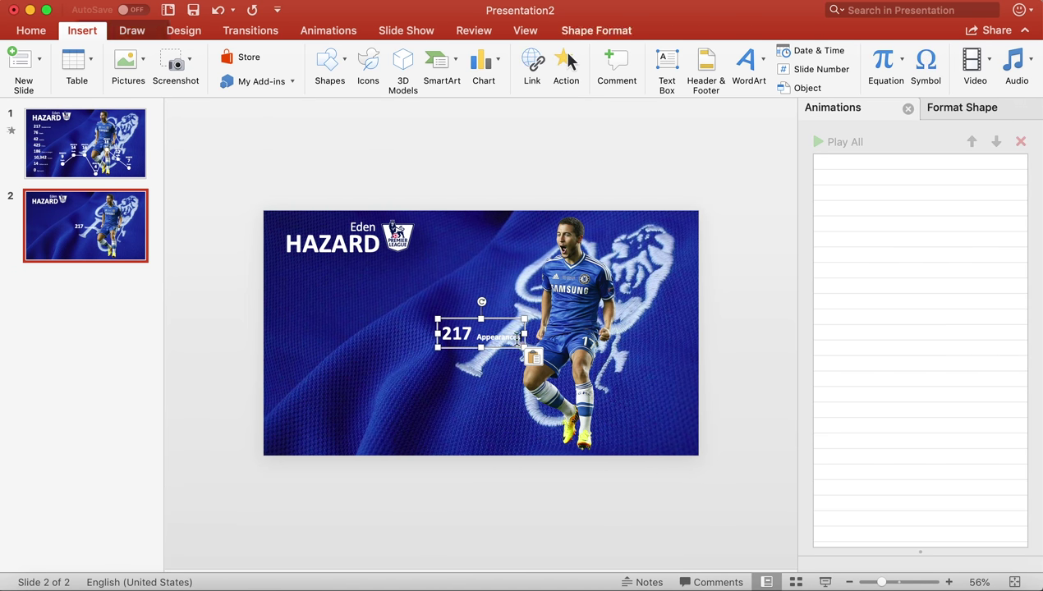
left_click_drag(502, 317, 339, 265)
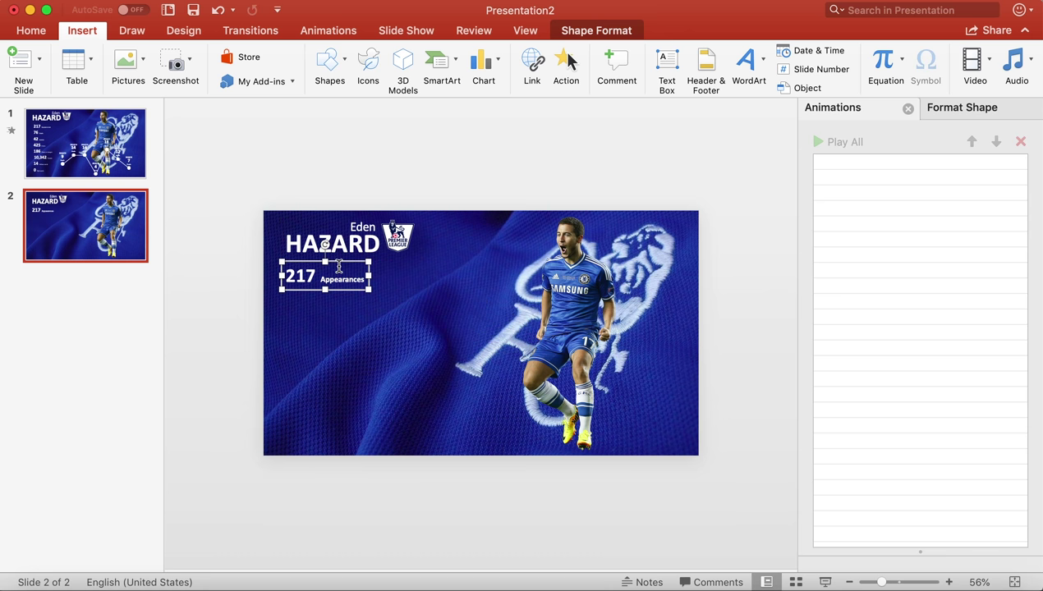
left_click(126, 143)
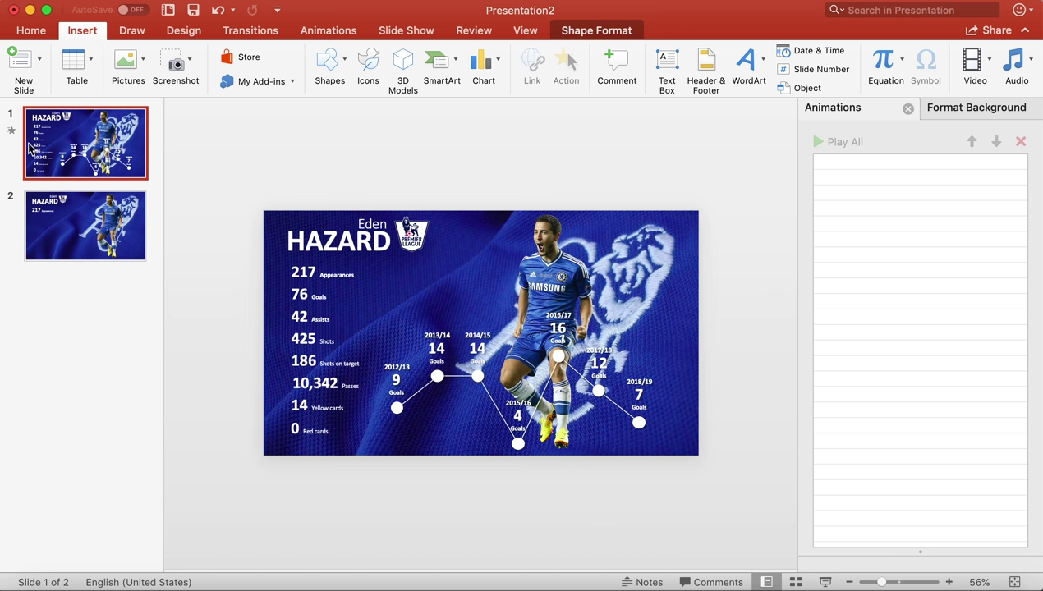
left_click(320, 297)
left_click(66, 219)
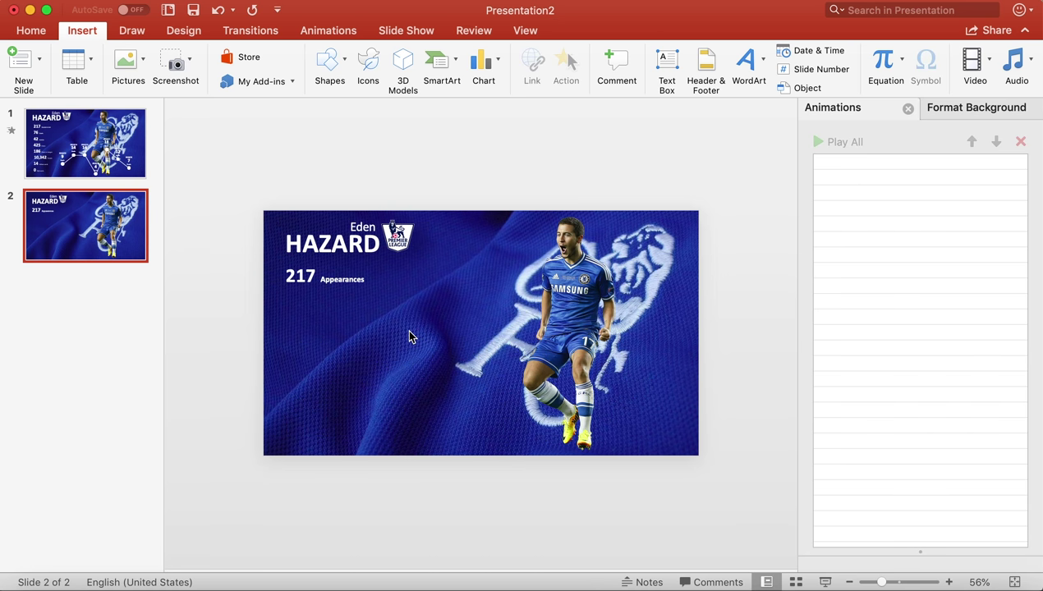
key("super+v")
mouse_move(468, 325)
left_mouse_down()
mouse_move(300, 288)
mouse_move(294, 296)
left_mouse_up()
Copy the 42 Assists and 425 Shots boxes from slide 1 into the column.
left_click(115, 166)
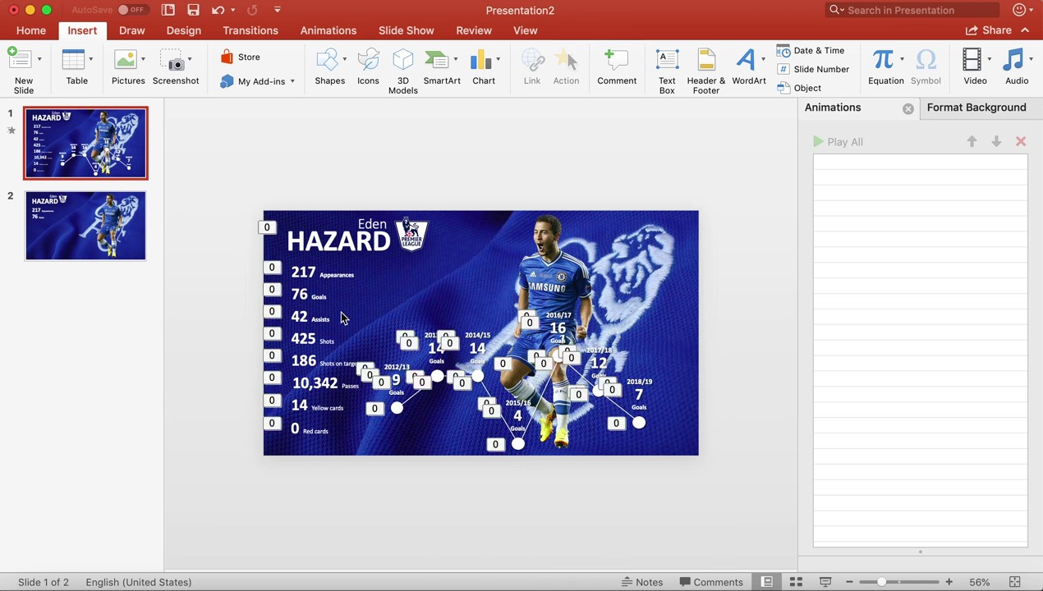
left_click(322, 324)
key("super+c")
left_click(87, 202)
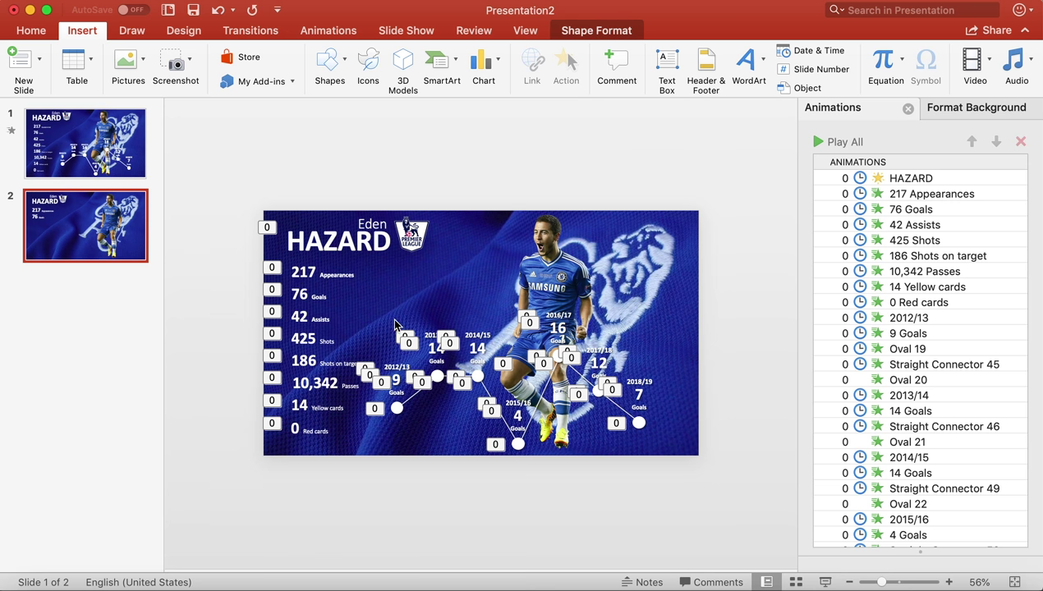
key("super+v")
mouse_move(466, 328)
left_mouse_down()
mouse_move(472, 315)
mouse_move(306, 302)
left_mouse_up()
left_click(100, 143)
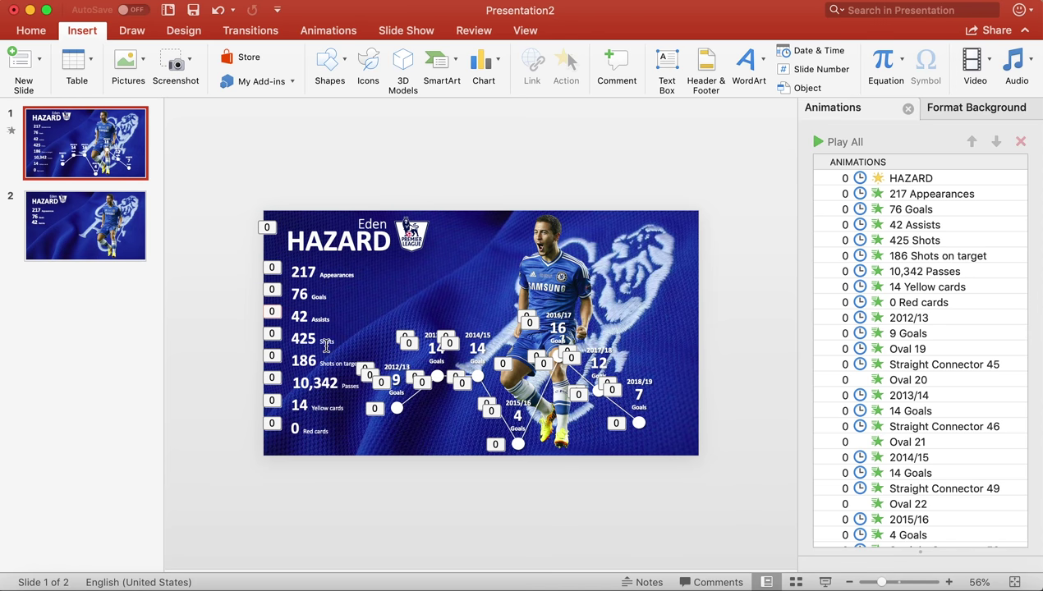
left_click(323, 338)
key("super+c")
left_click(138, 237)
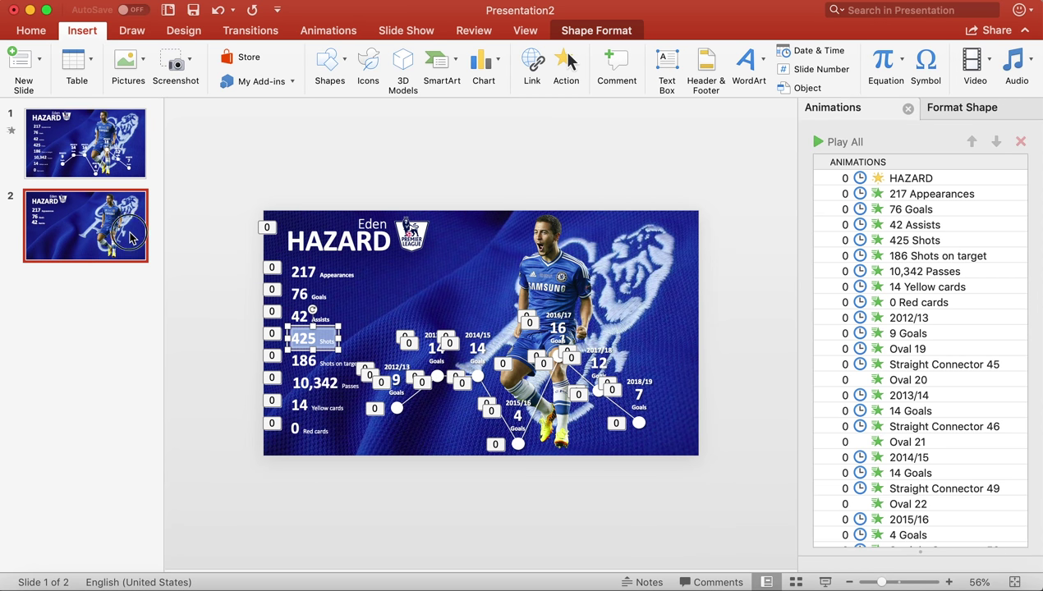
key("super+v")
mouse_move(484, 320)
left_mouse_down()
mouse_move(325, 326)
mouse_move(325, 345)
left_mouse_up()
Copy the 186 Shots on target and 10,342 Passes boxes into the column.
left_click(103, 171)
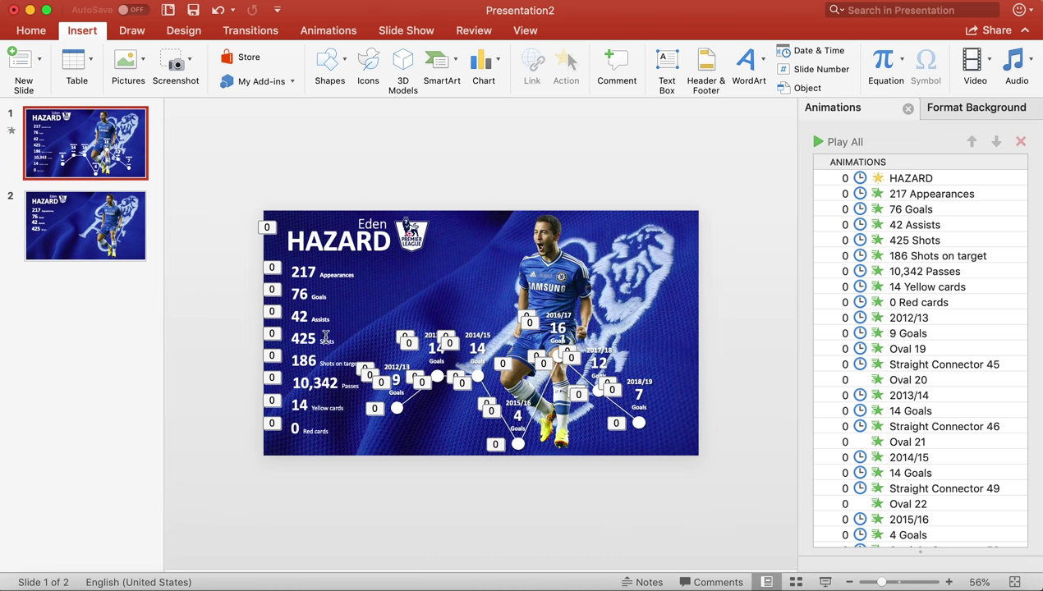
left_click(326, 362)
double_click(326, 367)
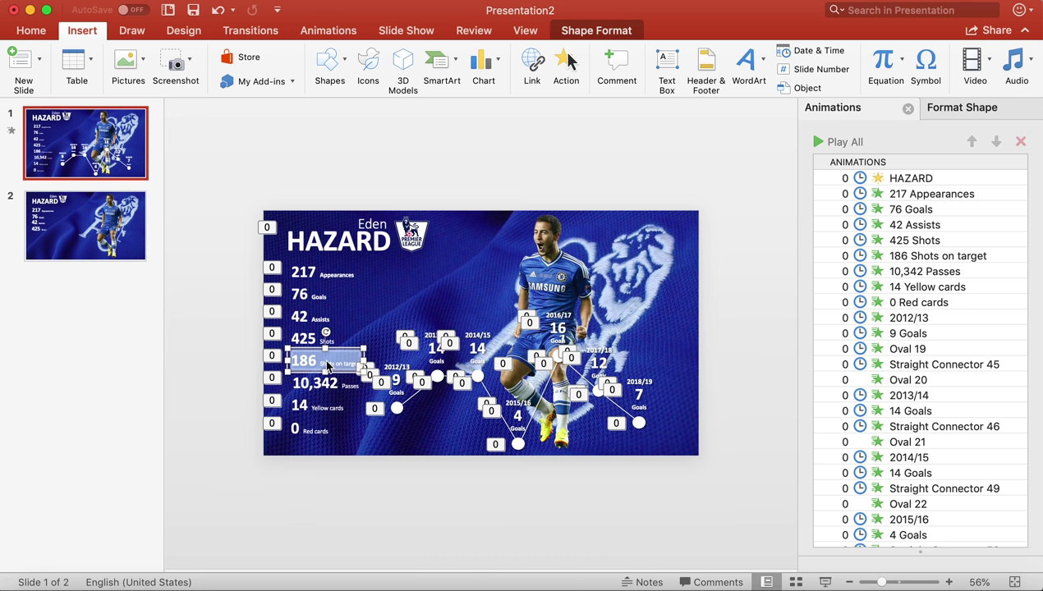
left_click(105, 197)
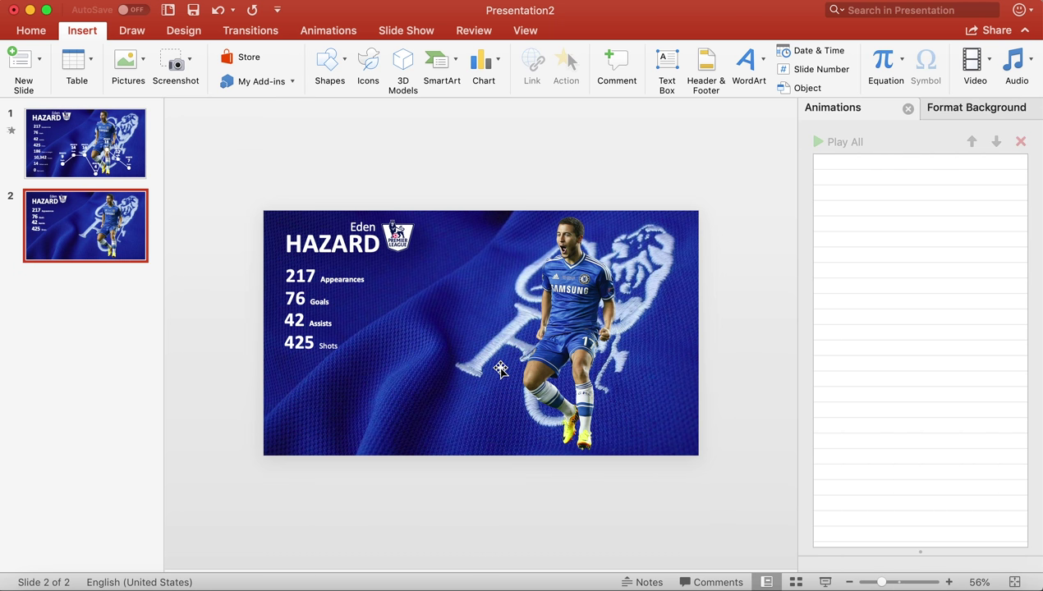
key("super+v")
left_click_drag(464, 333, 343, 351)
left_click(84, 164)
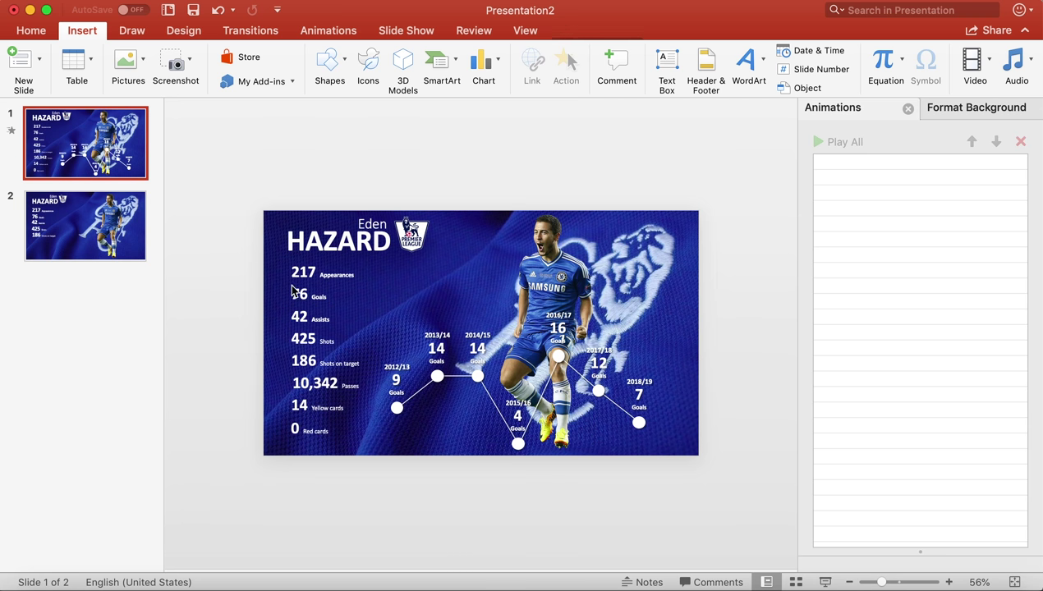
double_click(329, 383)
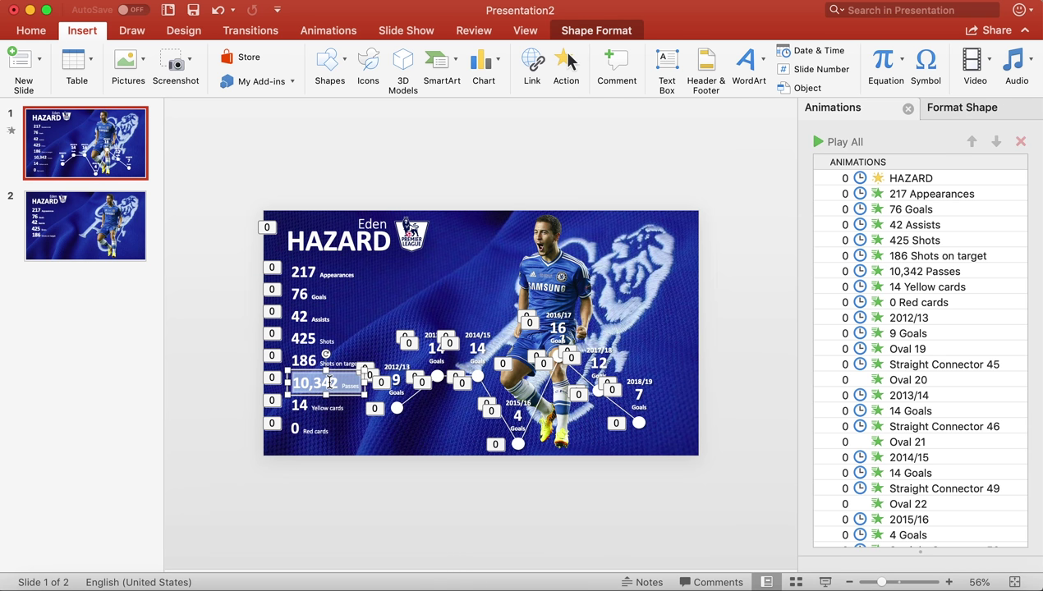
left_click(92, 218)
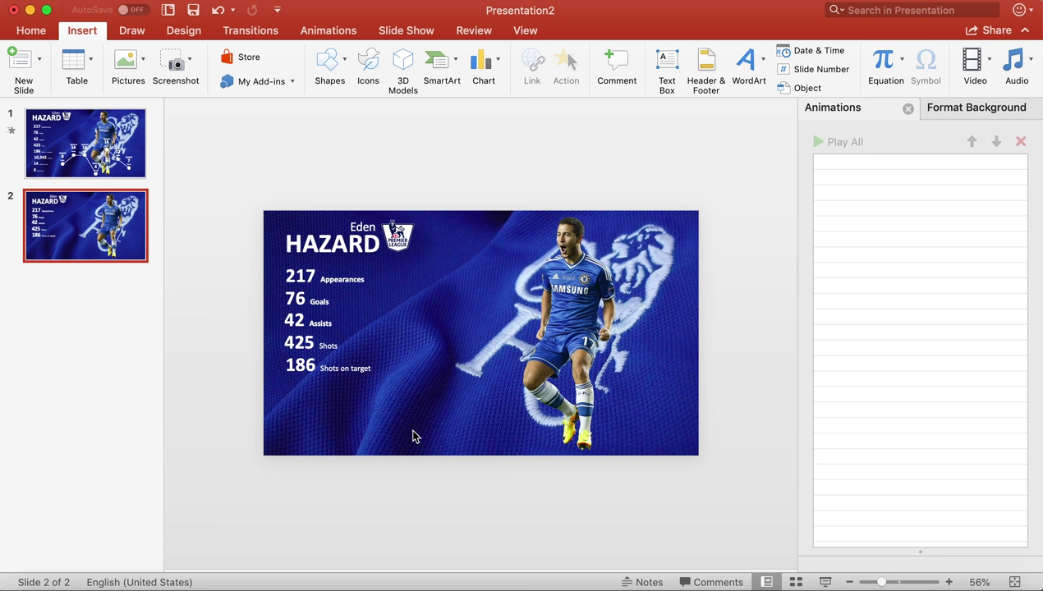
key("super+v")
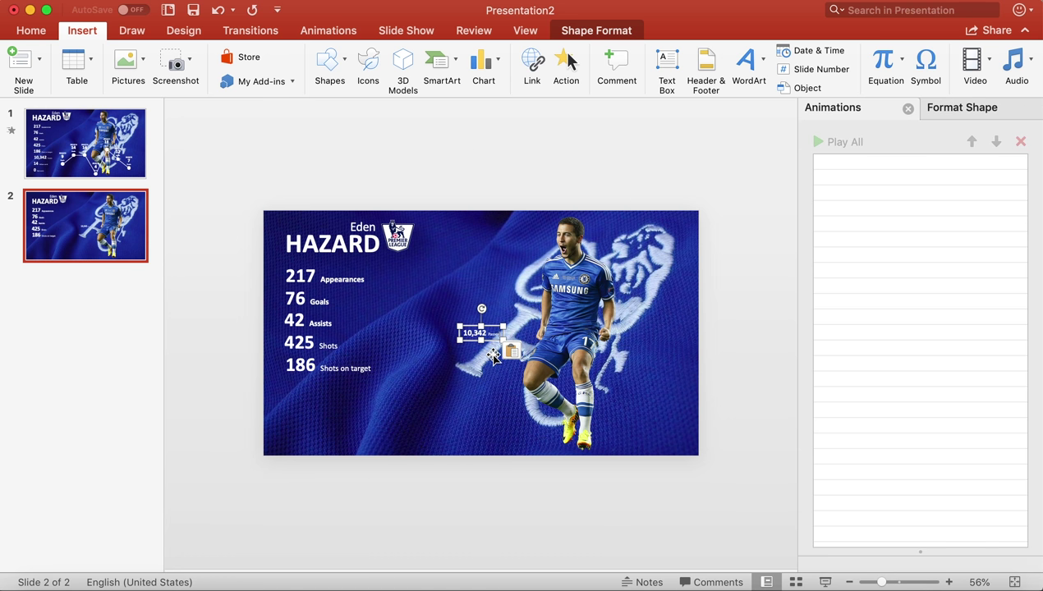
left_click(511, 352)
left_click(534, 368)
left_click_drag(481, 333, 338, 379)
Copy the 14 Yellow cards and 0 Red cards boxes to the bottom of the column.
left_click(82, 141)
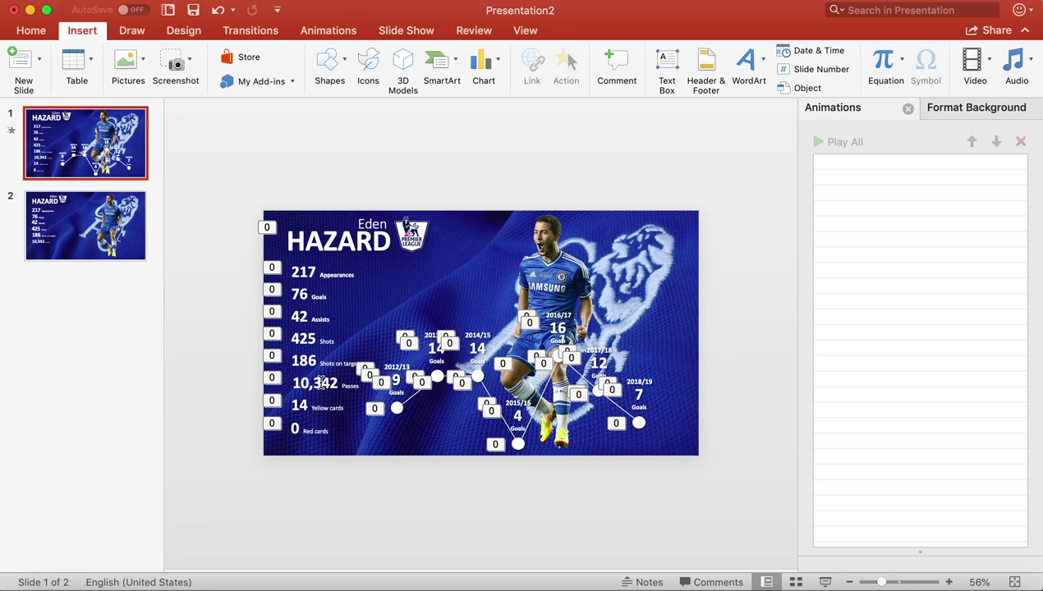
left_click(322, 409)
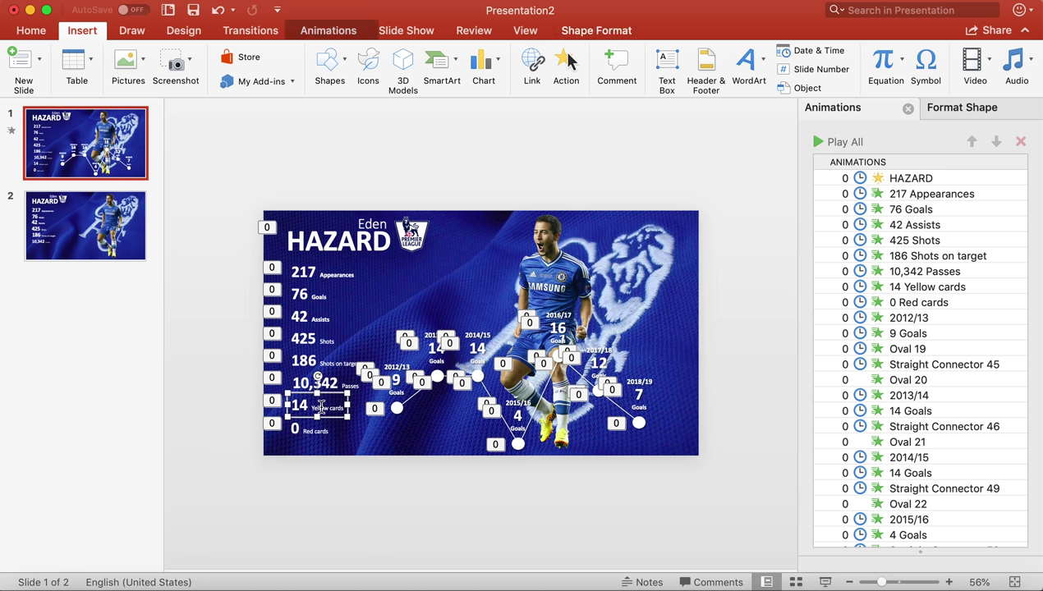
left_click(111, 252)
left_click(421, 326)
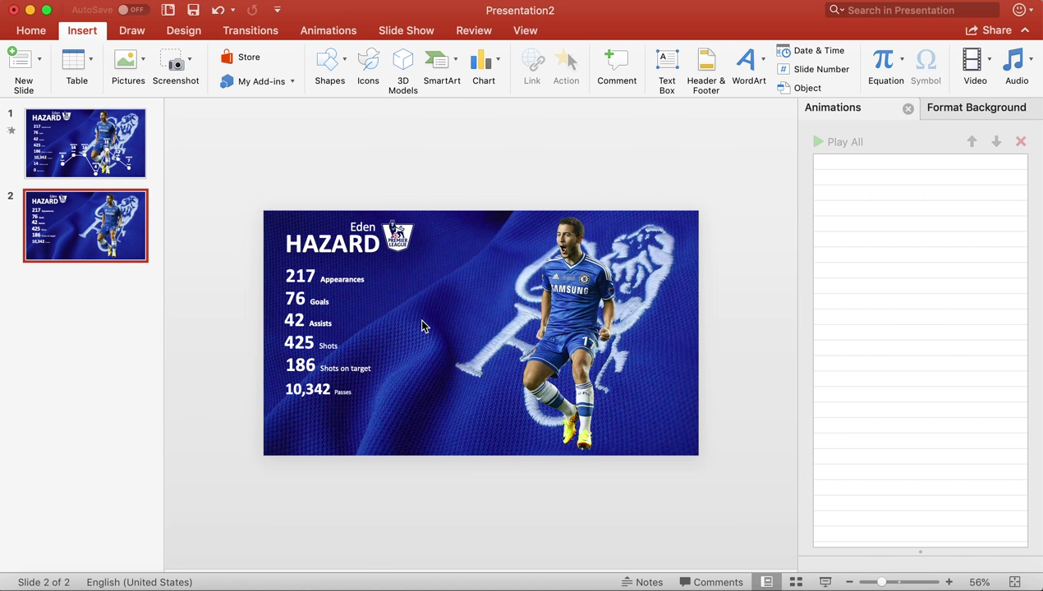
key("super+v")
left_click_drag(488, 316, 329, 396)
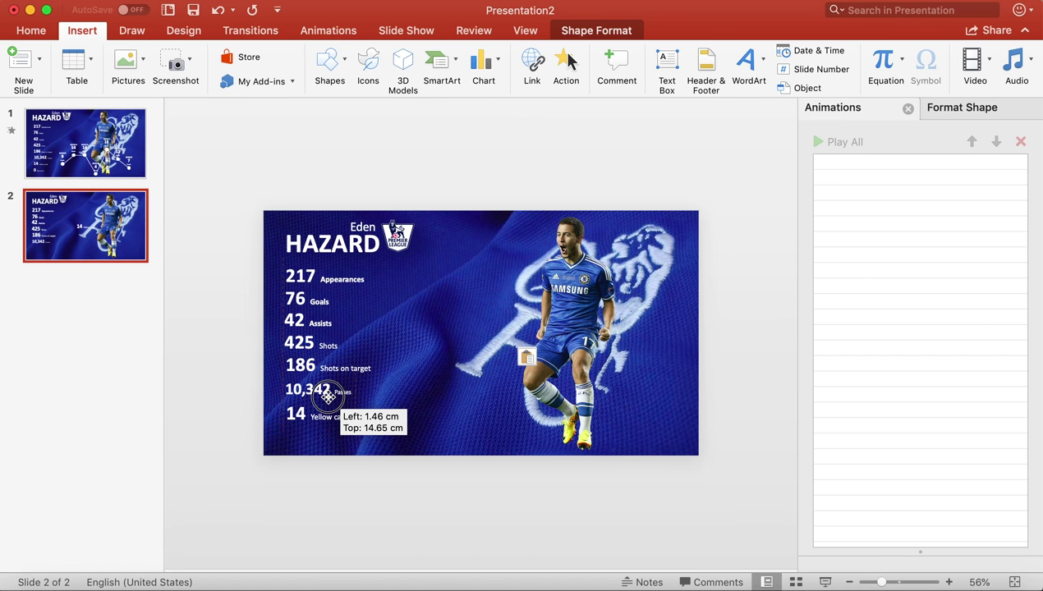
left_click(78, 156)
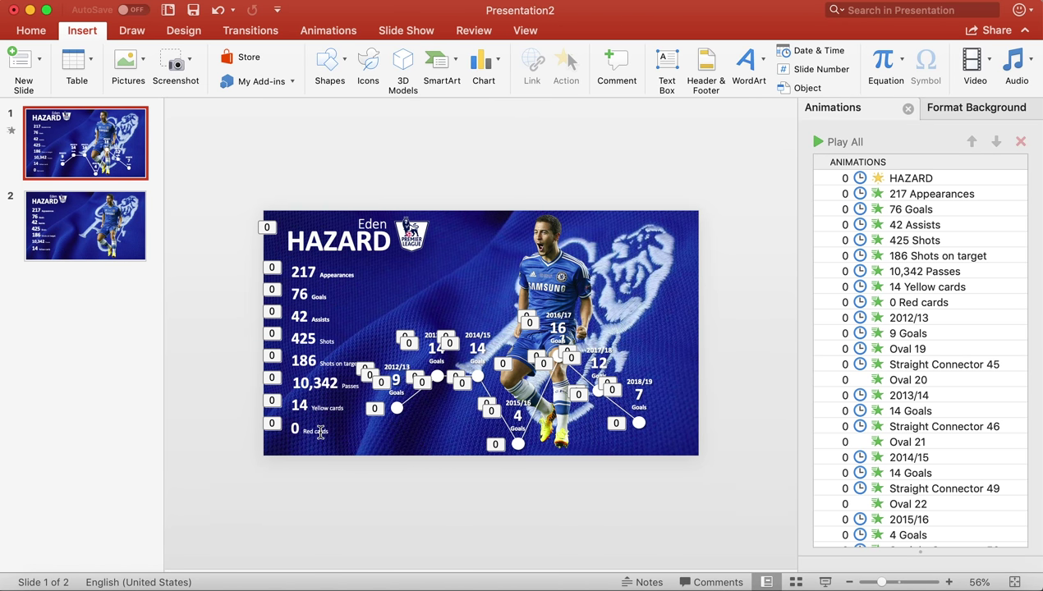
left_click(320, 433)
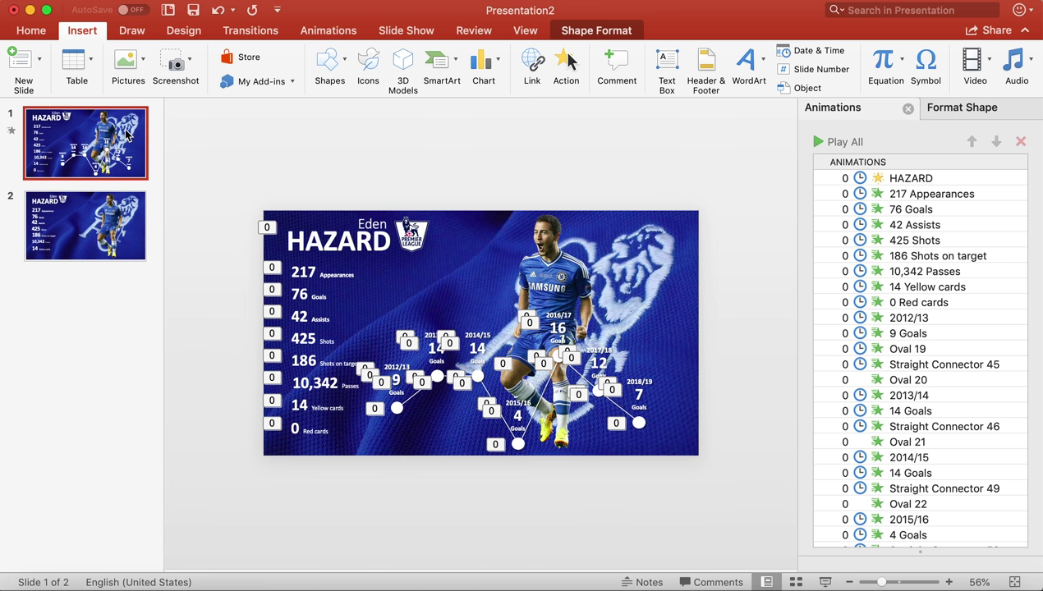
left_click(85, 226)
key("super+v")
left_click_drag(498, 316, 326, 421)
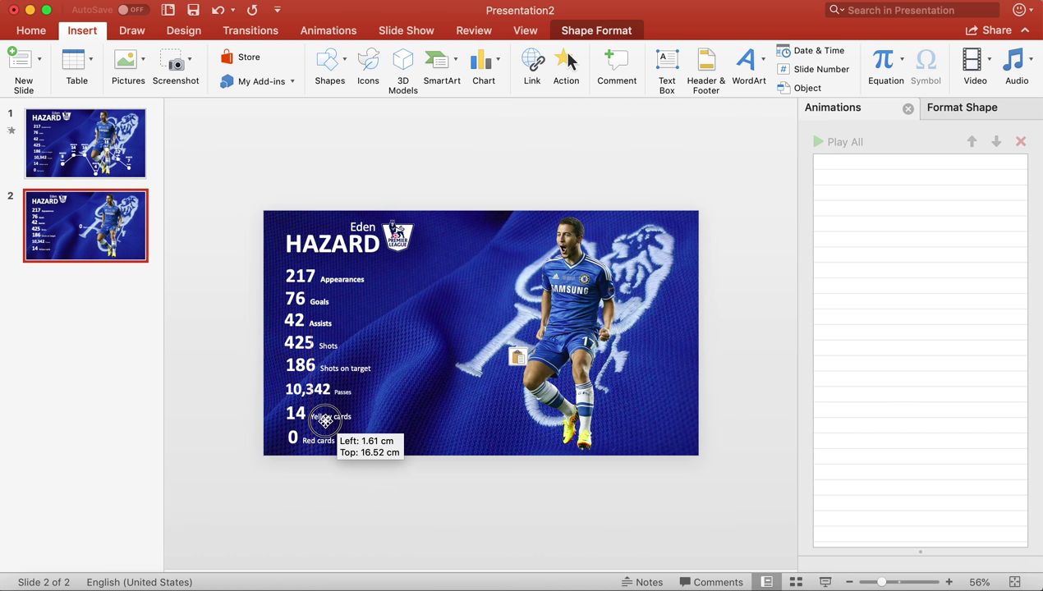
left_click_drag(325, 420, 325, 422)
Select all eight stat boxes and nudge the column slightly upward.
left_click_drag(243, 259, 417, 487)
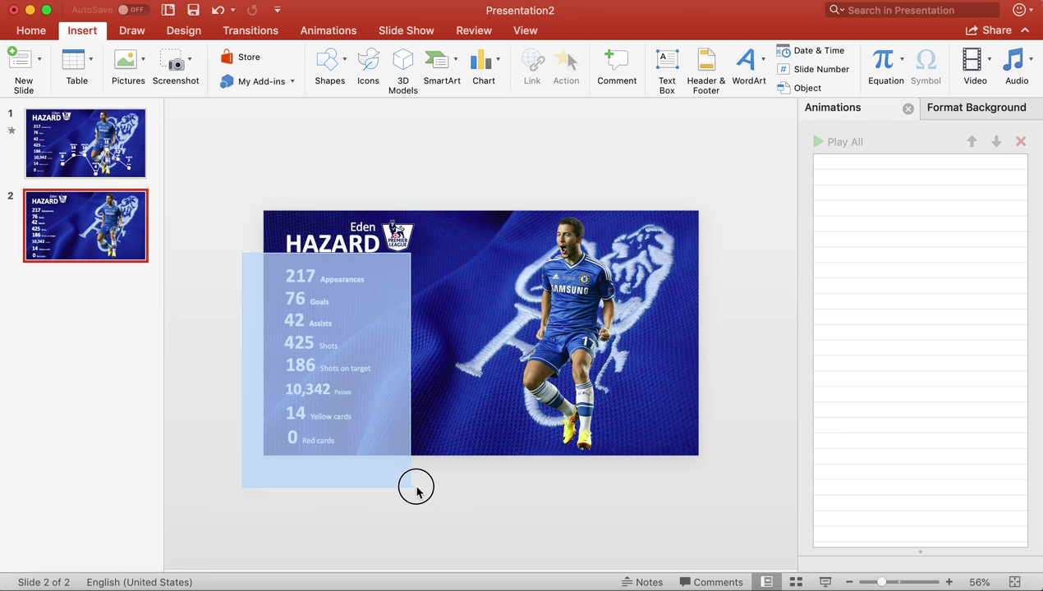
left_click_drag(352, 259, 351, 261)
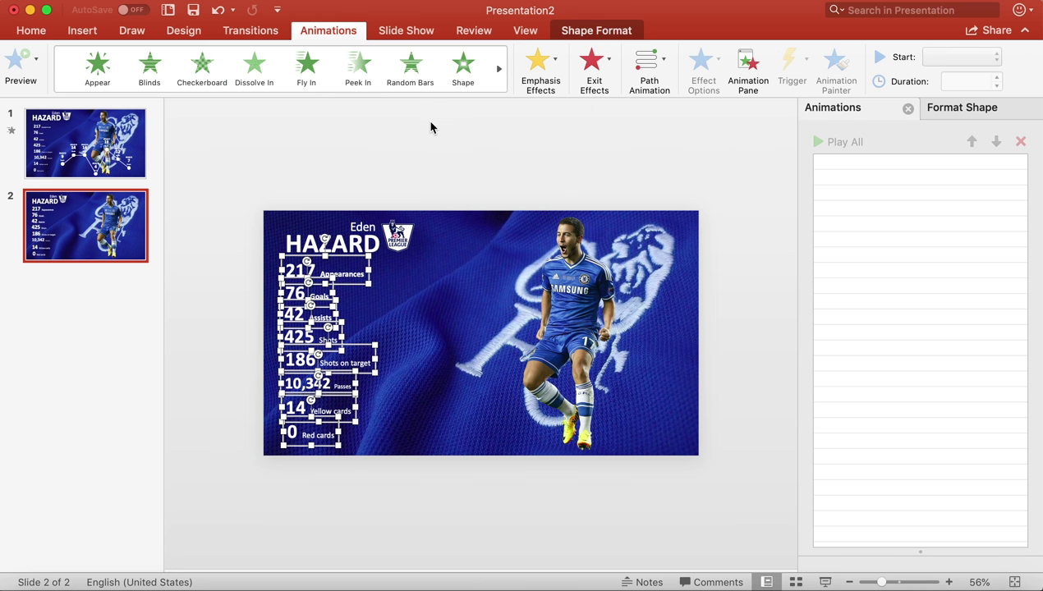
left_click(46, 32)
left_click(472, 147)
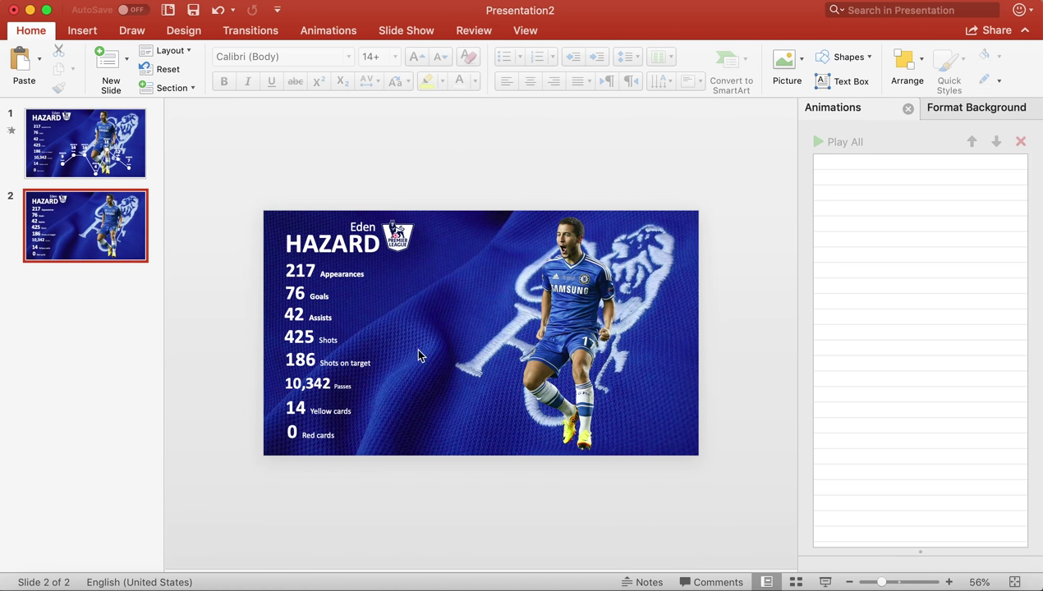
Draw a small 1.07 cm white circle with no outline and copy it into a row of dots.
left_click(81, 33)
left_click(329, 59)
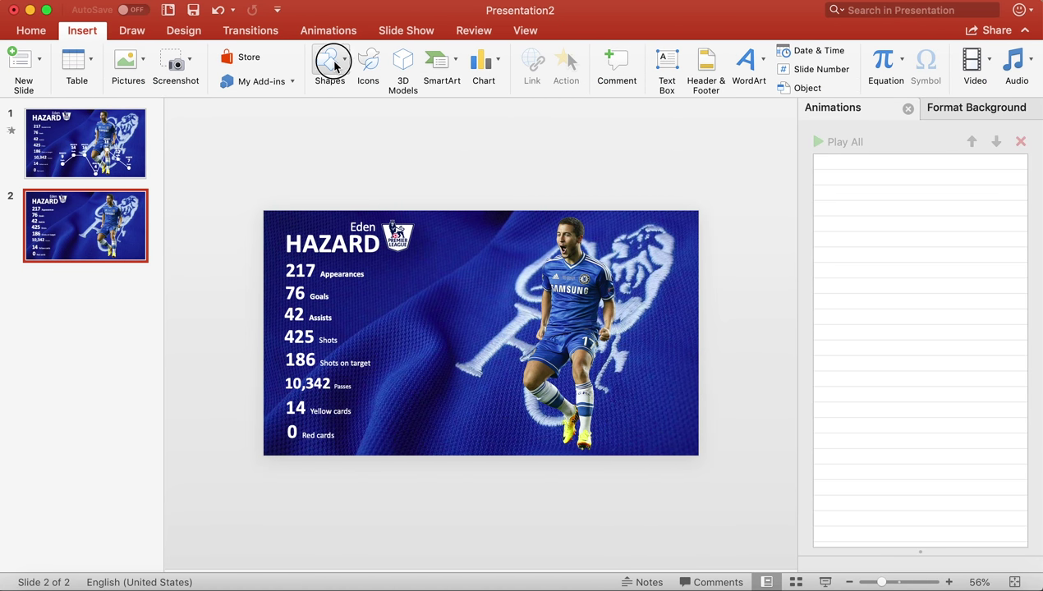
left_click(438, 117)
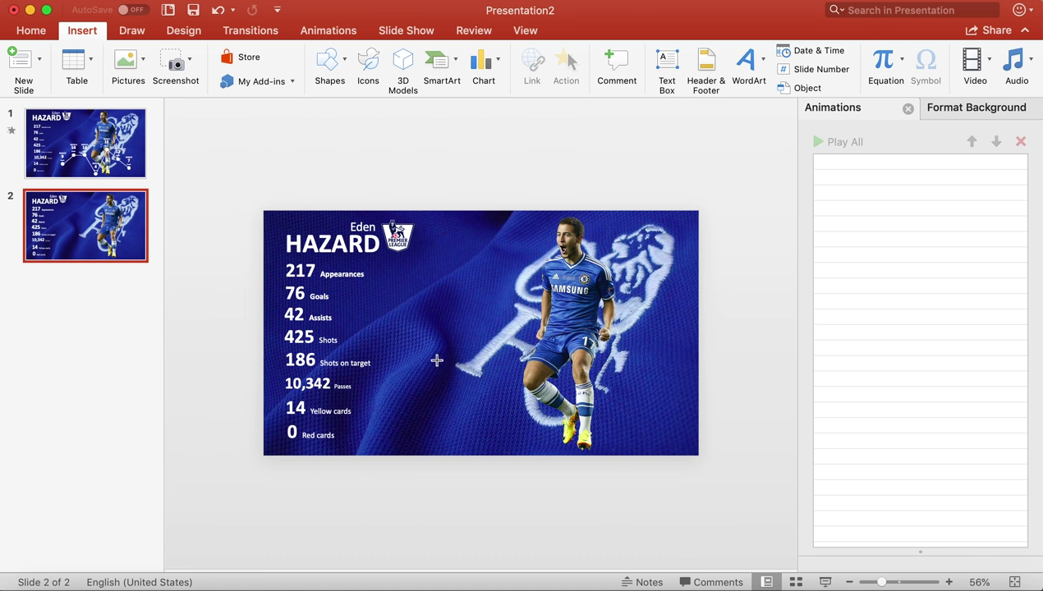
left_click_drag(402, 374, 425, 394)
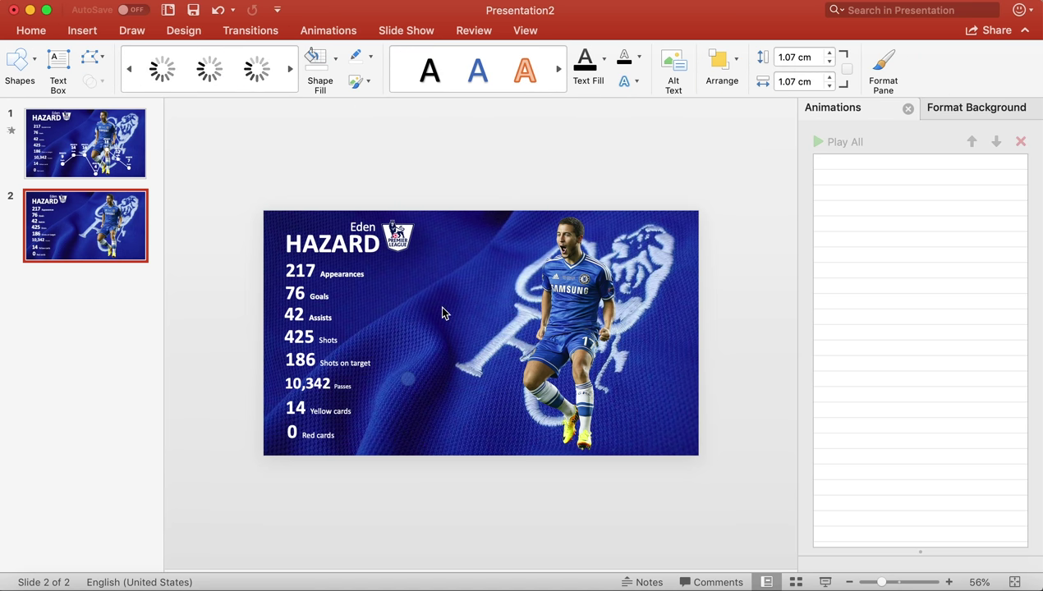
left_click(371, 55)
left_click(408, 92)
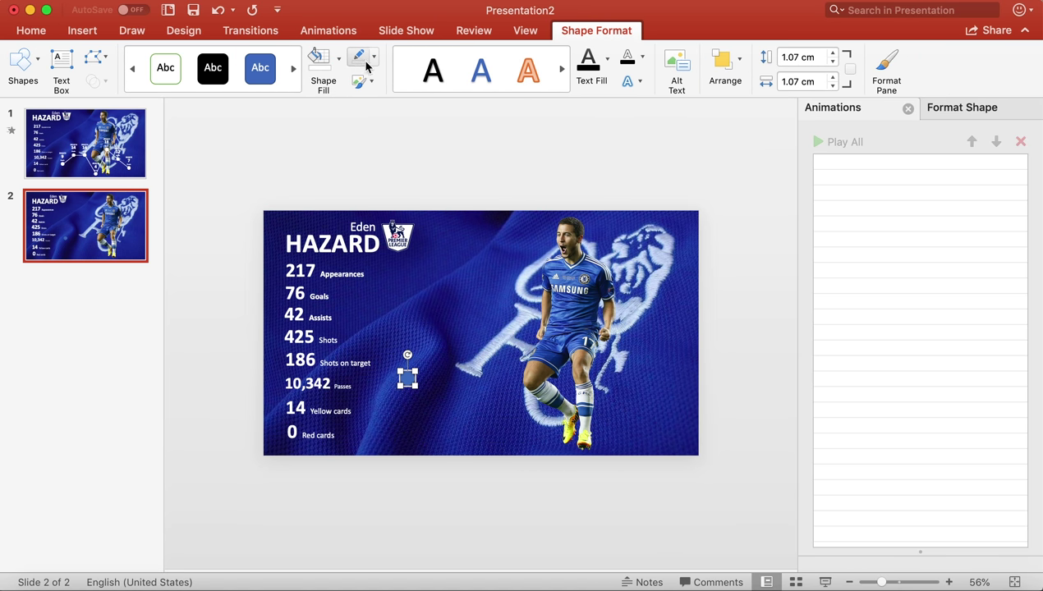
left_click_drag(409, 379, 416, 358)
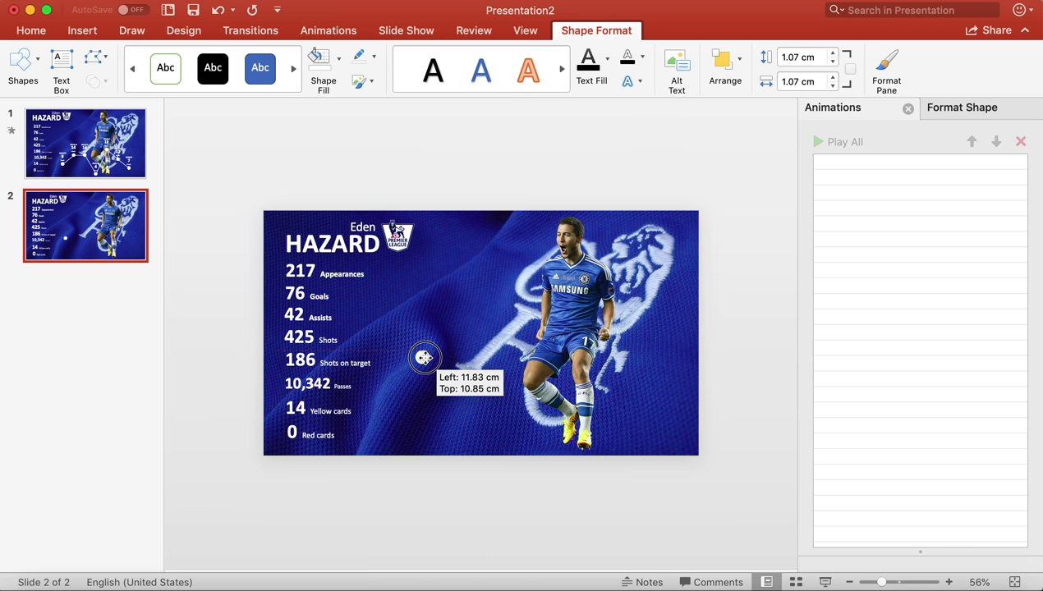
left_click_drag(417, 358, 457, 365)
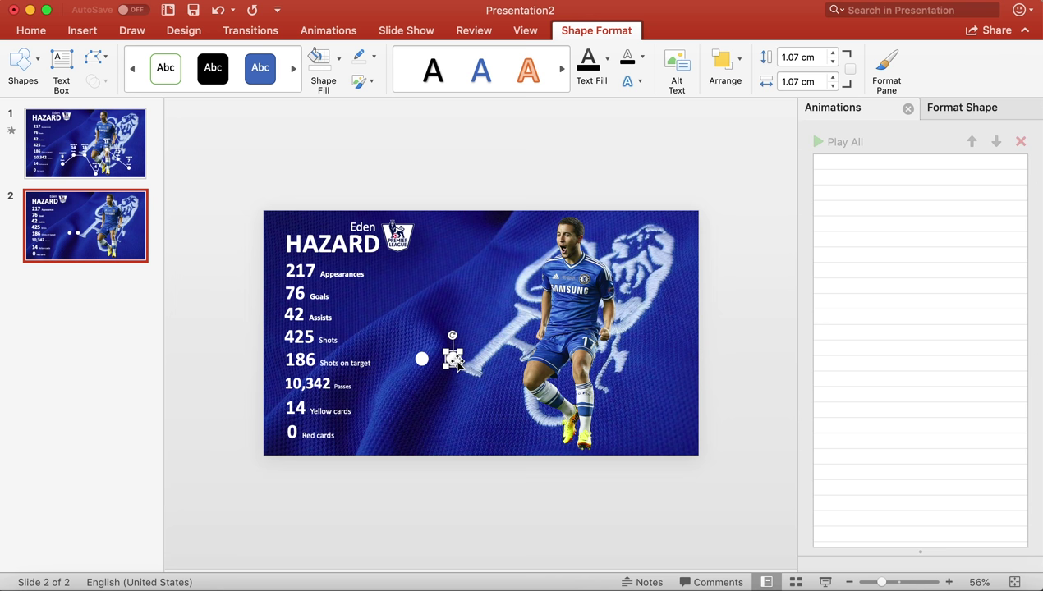
left_click_drag(456, 363, 674, 366)
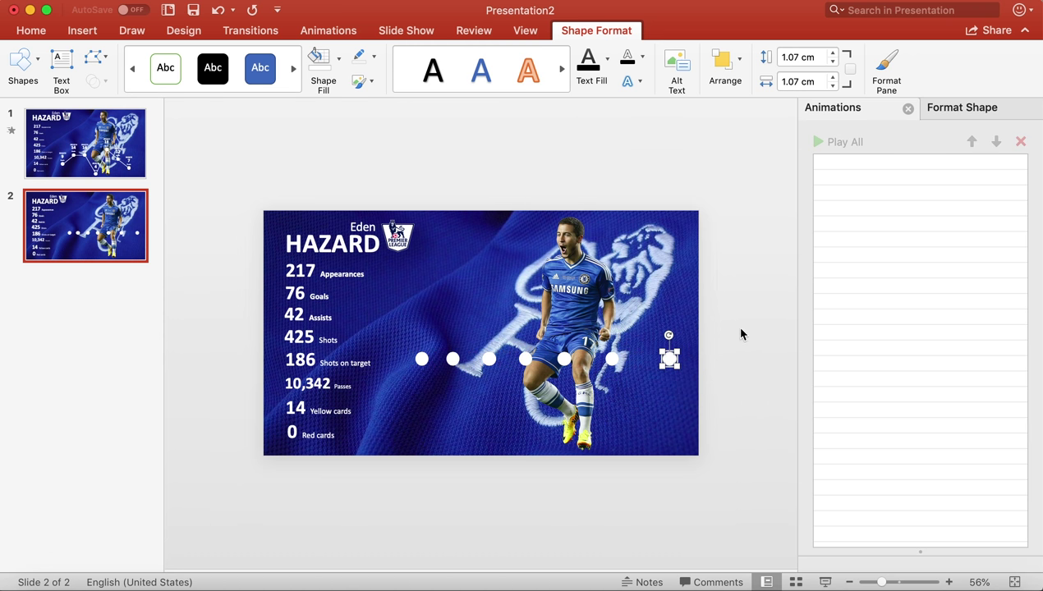
Distribute the seven circles horizontally so they are evenly spaced.
left_click_drag(751, 323, 401, 404)
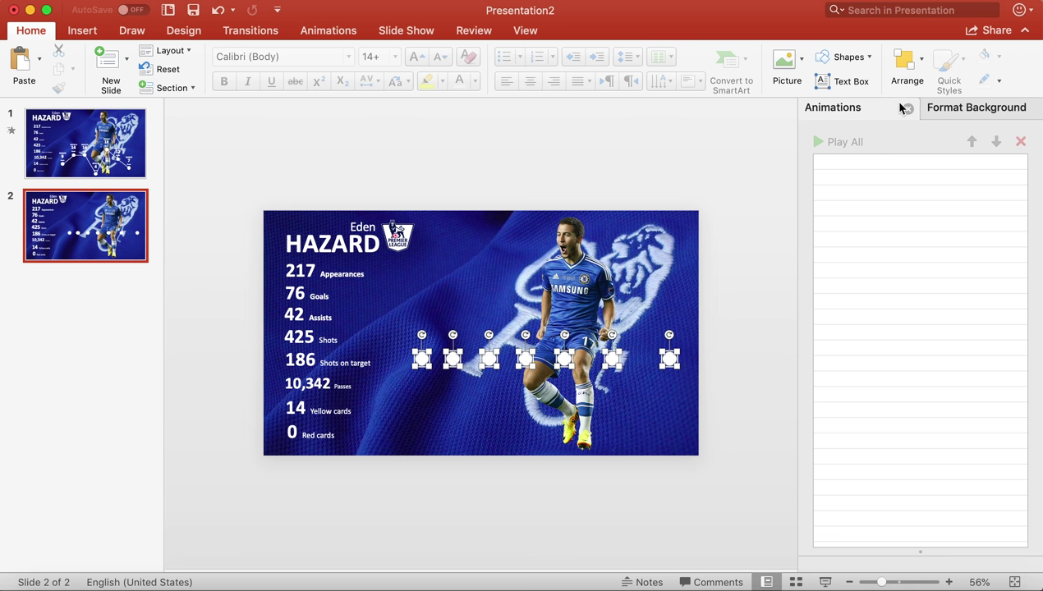
left_click(725, 66)
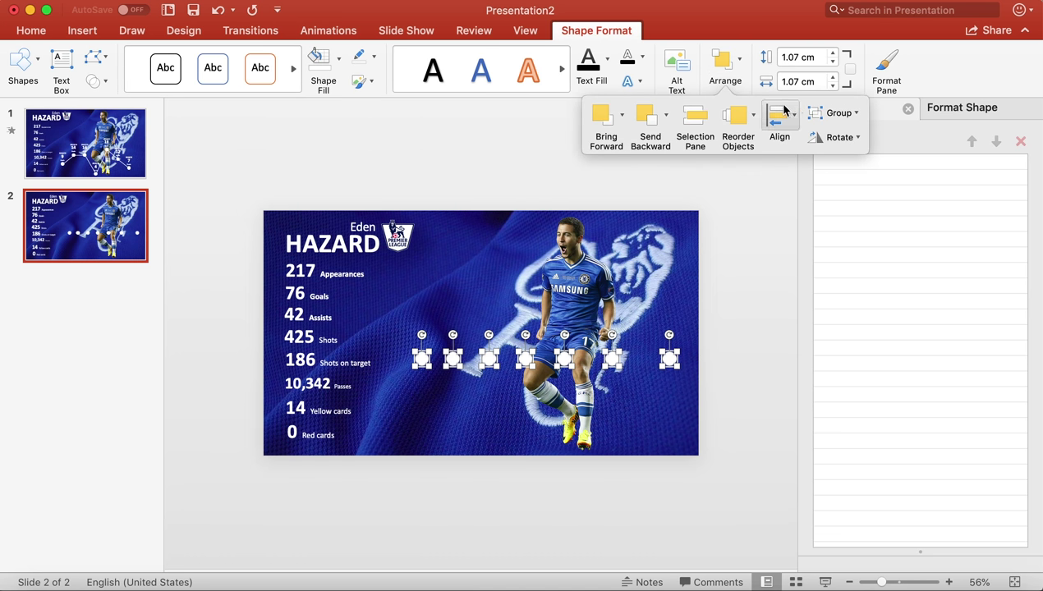
left_click(753, 123)
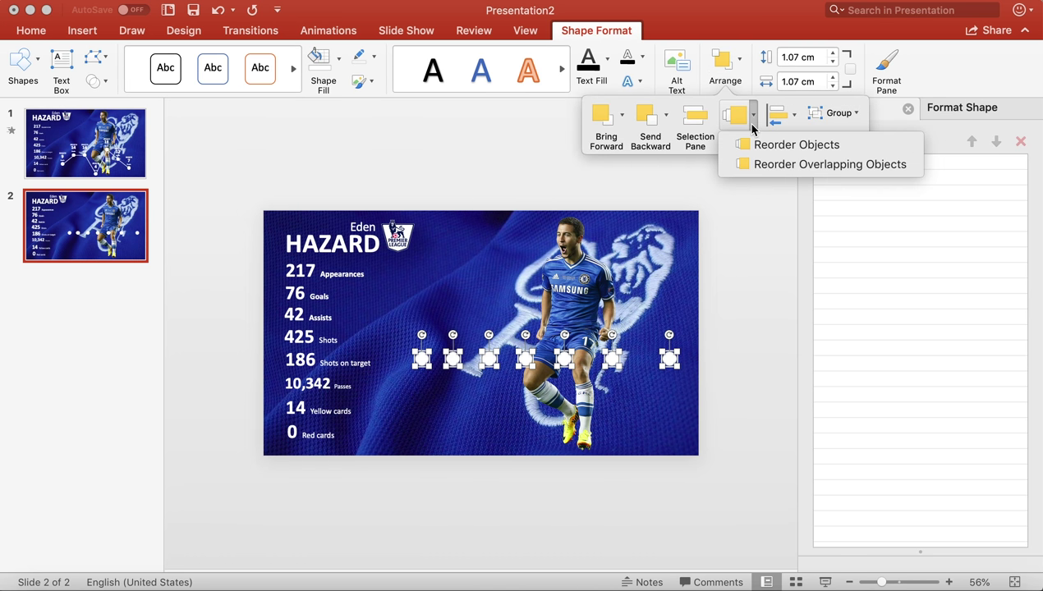
left_click(789, 115)
left_click(789, 115)
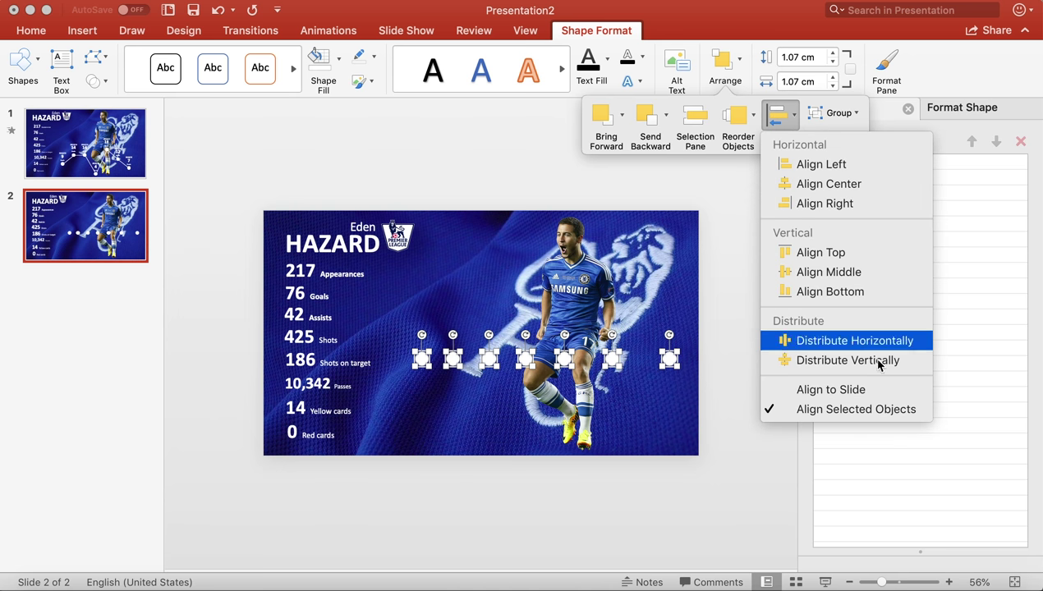
left_click(830, 340)
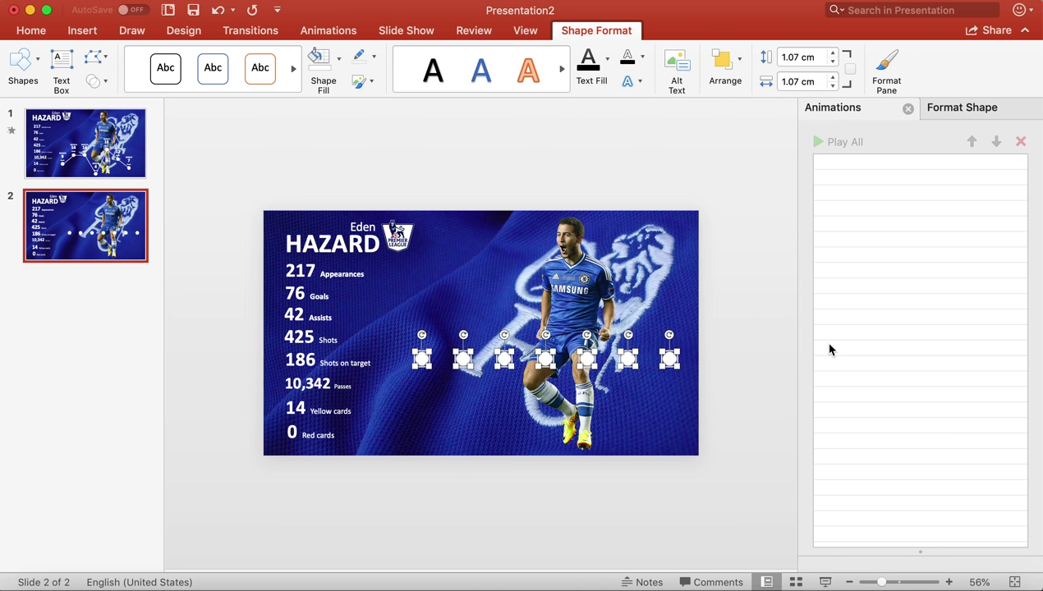
left_click(675, 482)
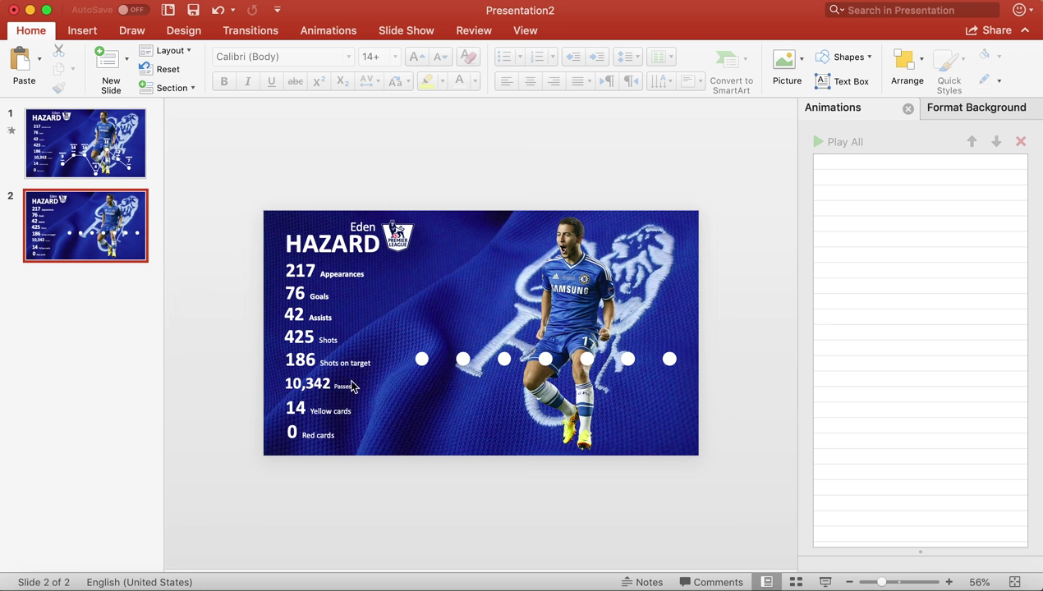
Duplicate the Red cards label as a '2012/13' label under the first white circle.
left_click(328, 431)
right_click(305, 439)
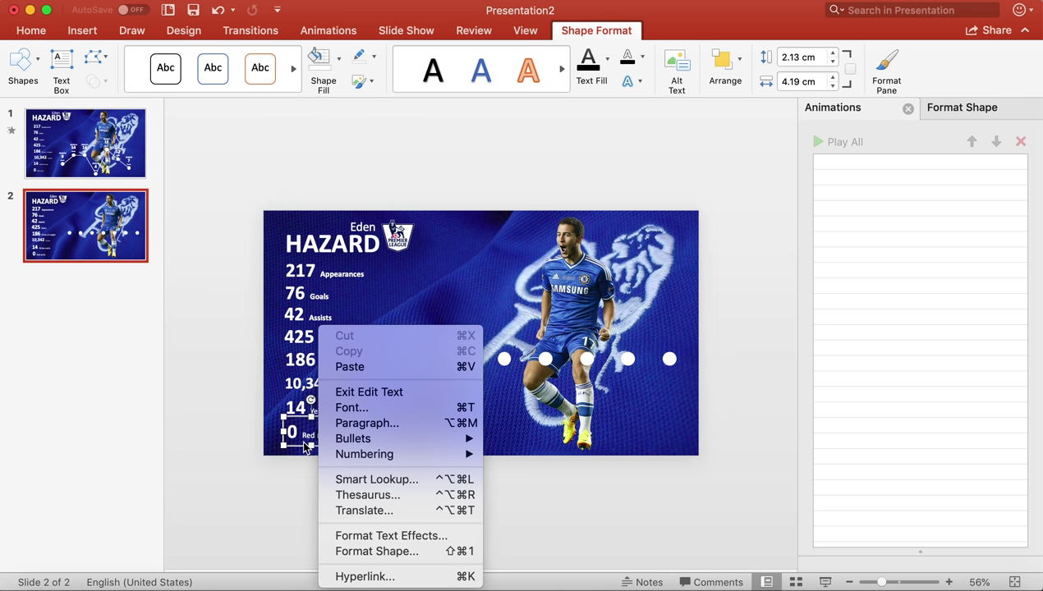
left_click(305, 477)
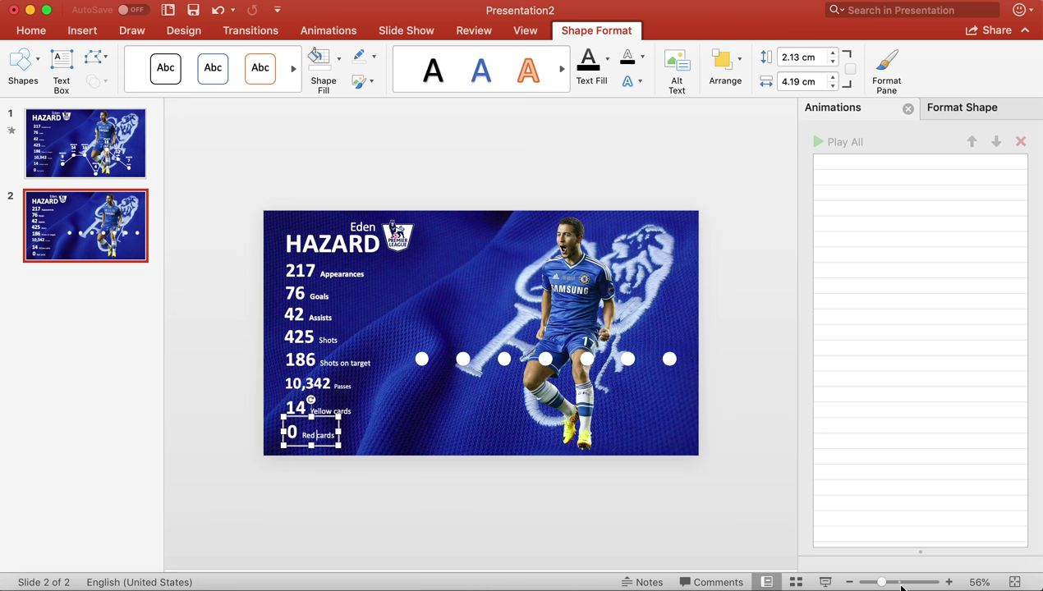
left_click(901, 583)
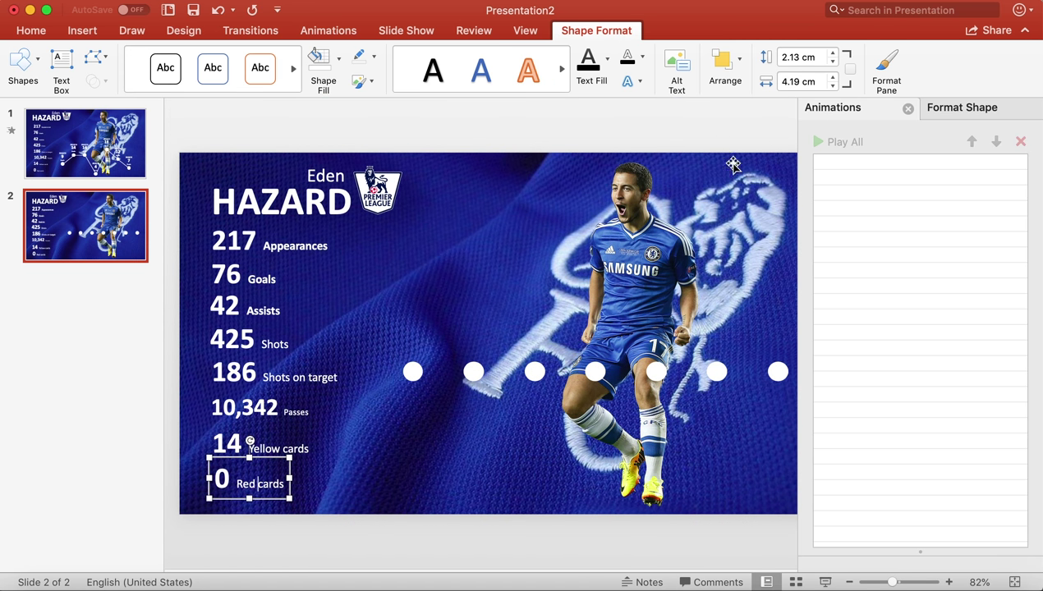
mouse_move(265, 461)
left_mouse_down()
mouse_move(432, 316)
mouse_move(459, 344)
left_mouse_up()
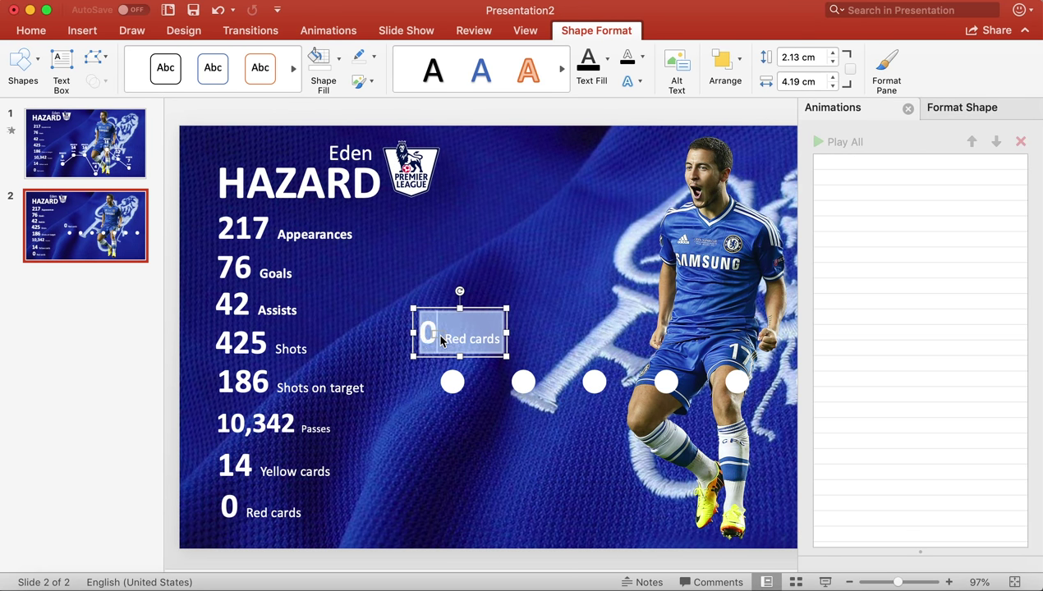
key("BackSpace")
triple_click(439, 325)
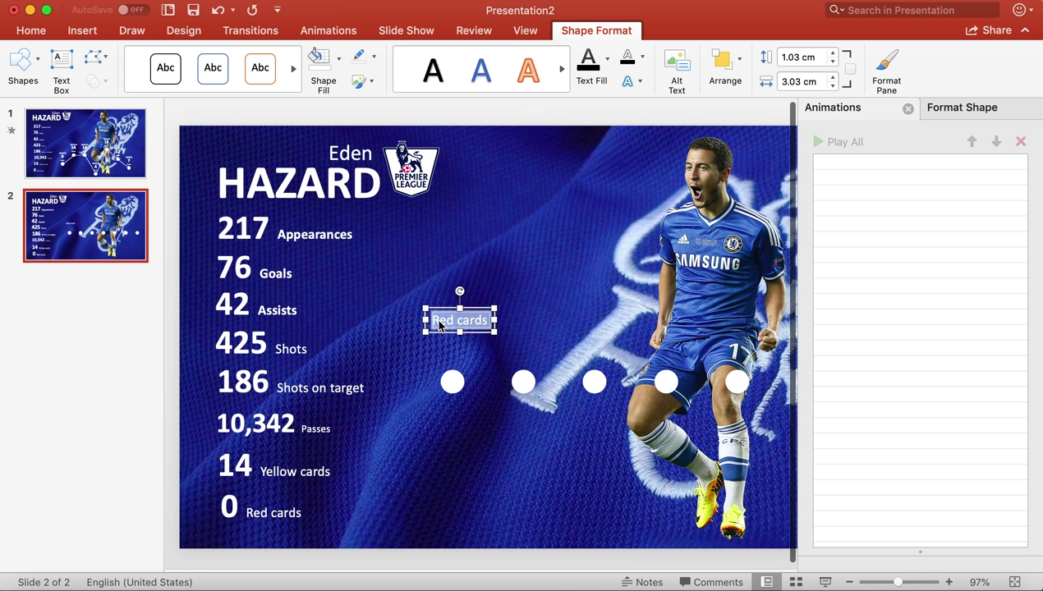
key("BackSpace")
type("2012/13")
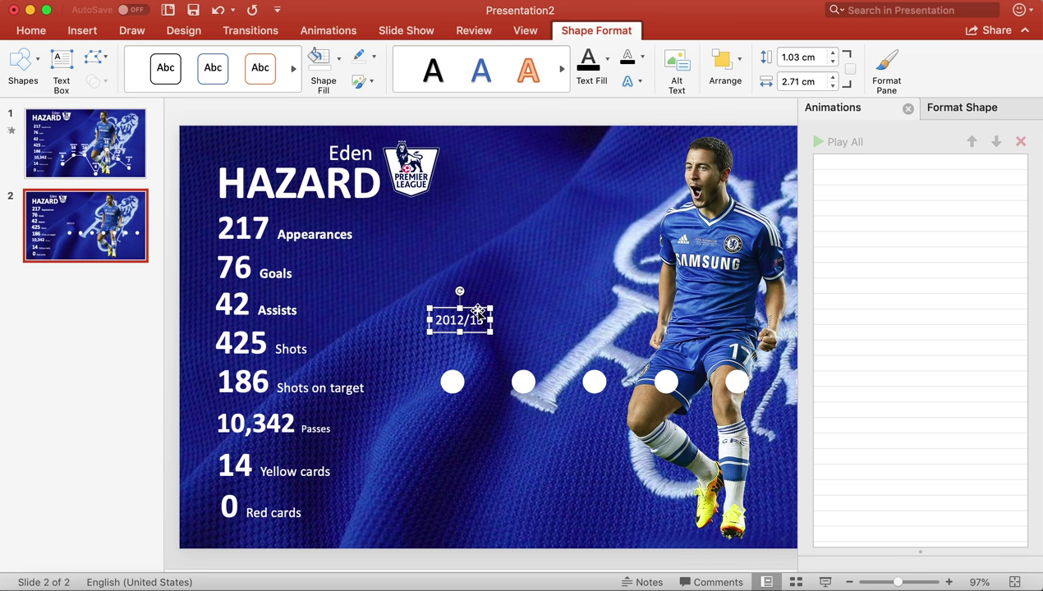
left_click_drag(477, 311, 471, 334)
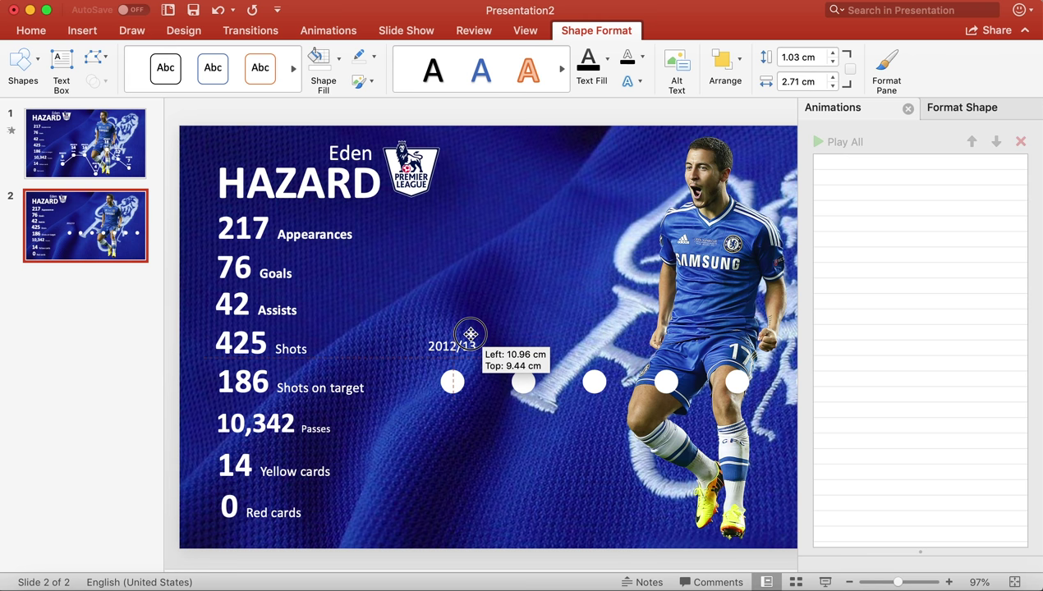
mouse_move(471, 335)
left_mouse_down()
mouse_move(467, 308)
mouse_move(467, 397)
left_mouse_up()
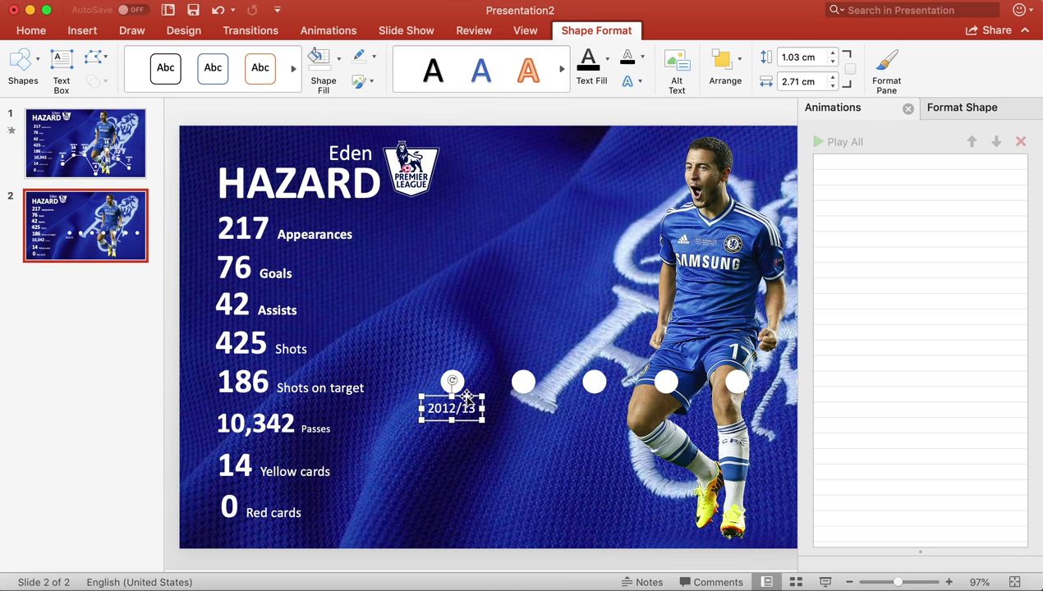
Copy the season label under the second and third circles, making the third read '2014/15'.
left_click_drag(469, 427, 539, 426)
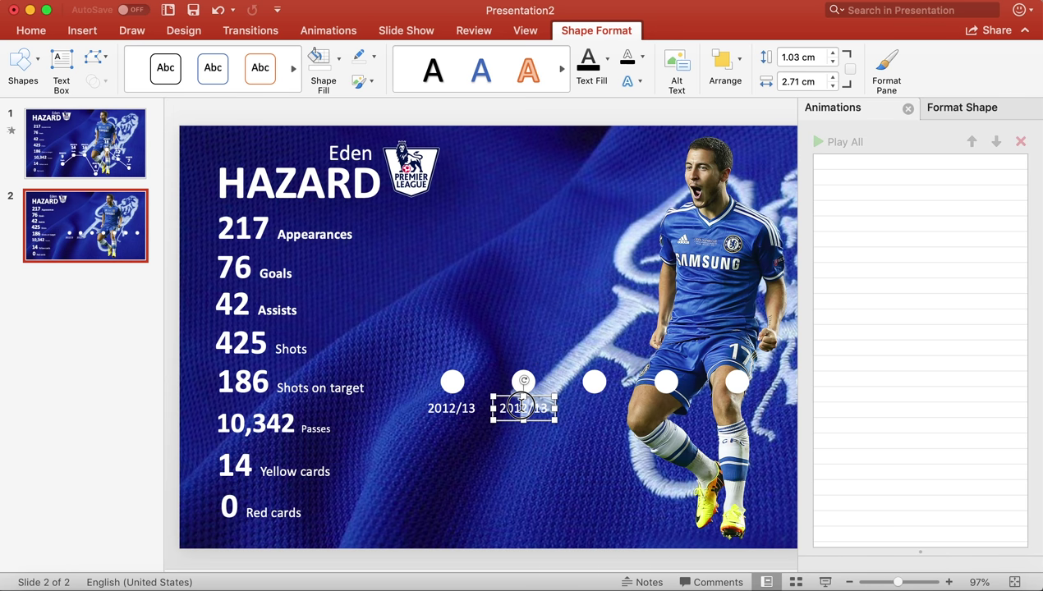
double_click(522, 409)
left_click_drag(539, 424, 608, 424)
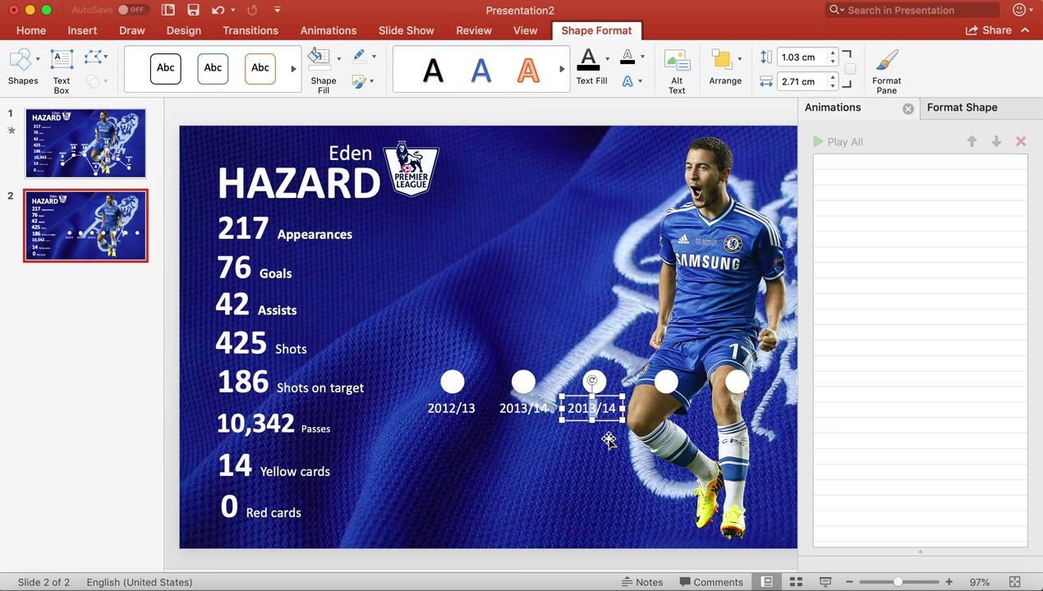
double_click(606, 408)
type("2014/14")
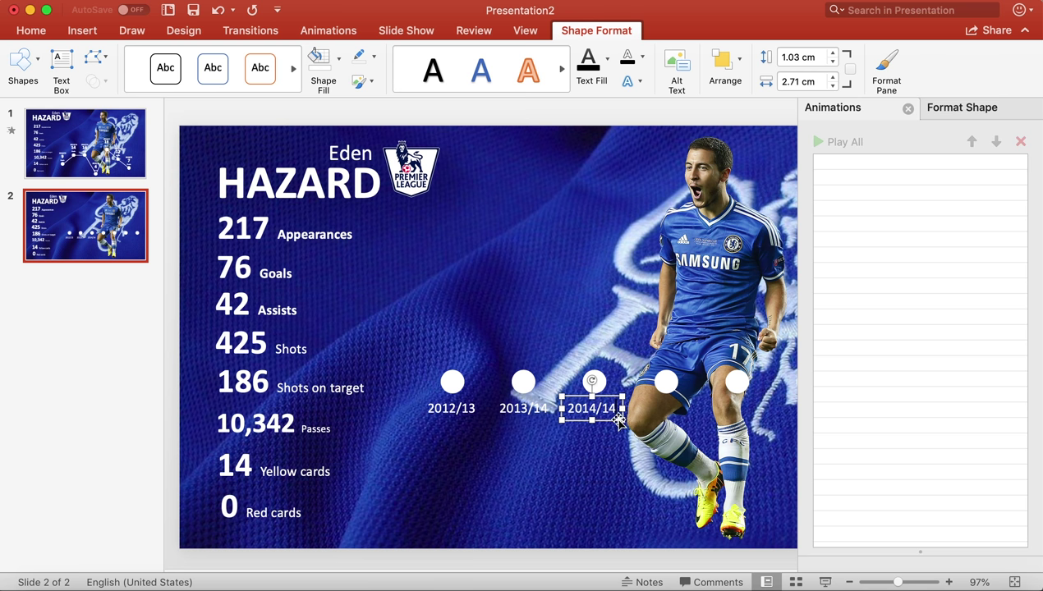
key("BackSpace")
type("5")
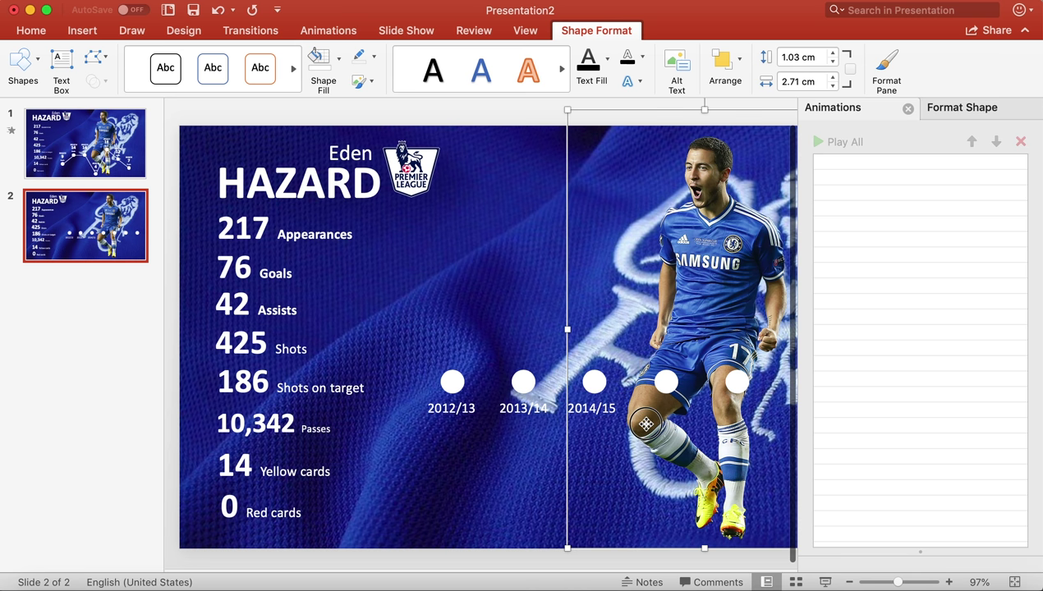
left_click_drag(606, 428, 610, 437)
left_click(538, 446)
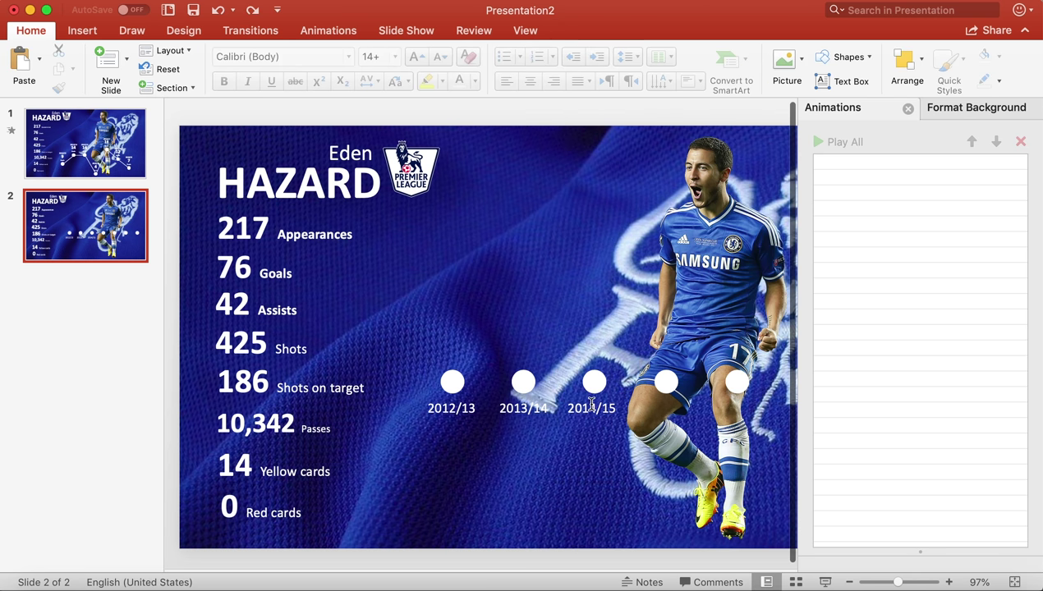
left_click(604, 433)
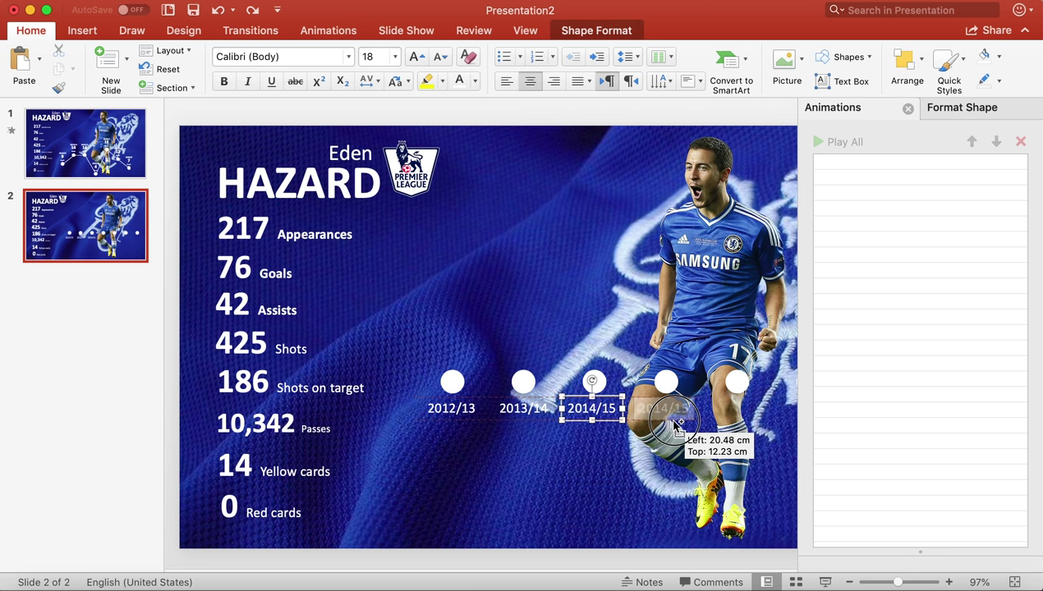
Add a '2015/16' label under the fourth circle and close the side panels.
left_click_drag(604, 430, 676, 429)
left_click(670, 406)
key("BackSpace")
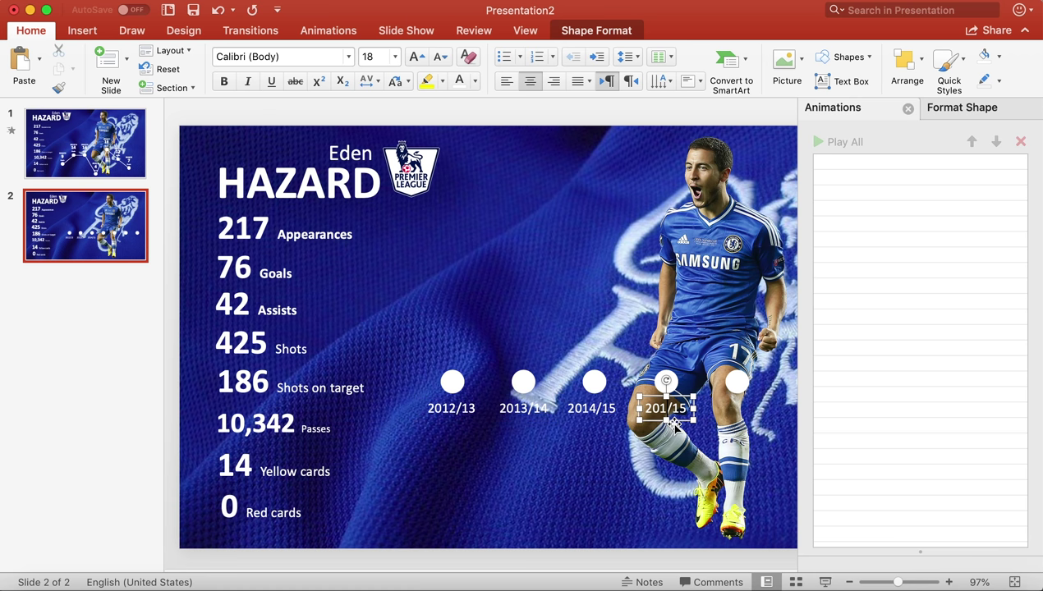
type("5/1")
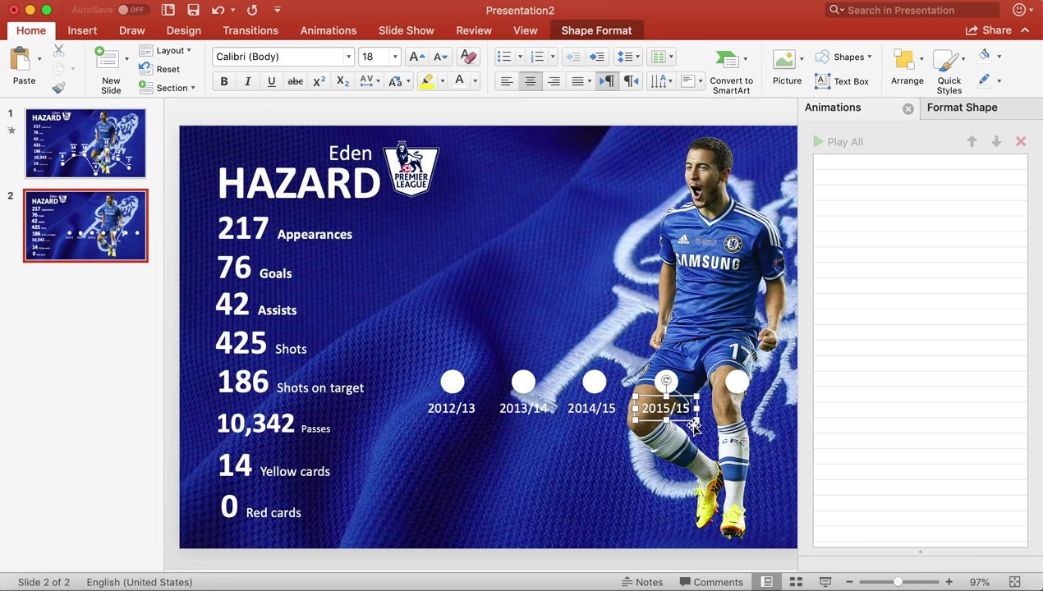
type("6")
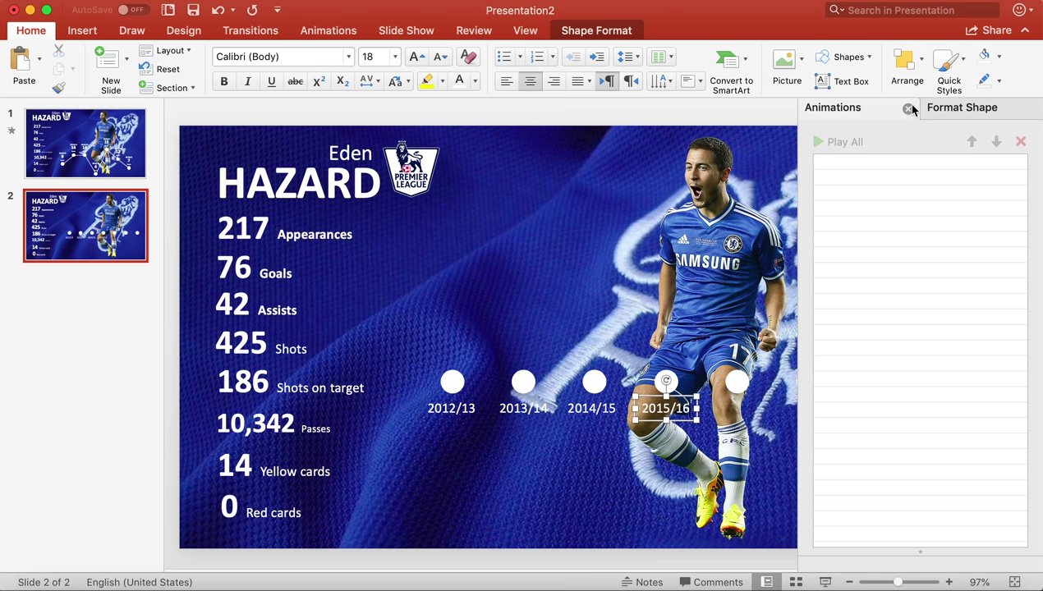
left_click(909, 108)
left_click(1031, 109)
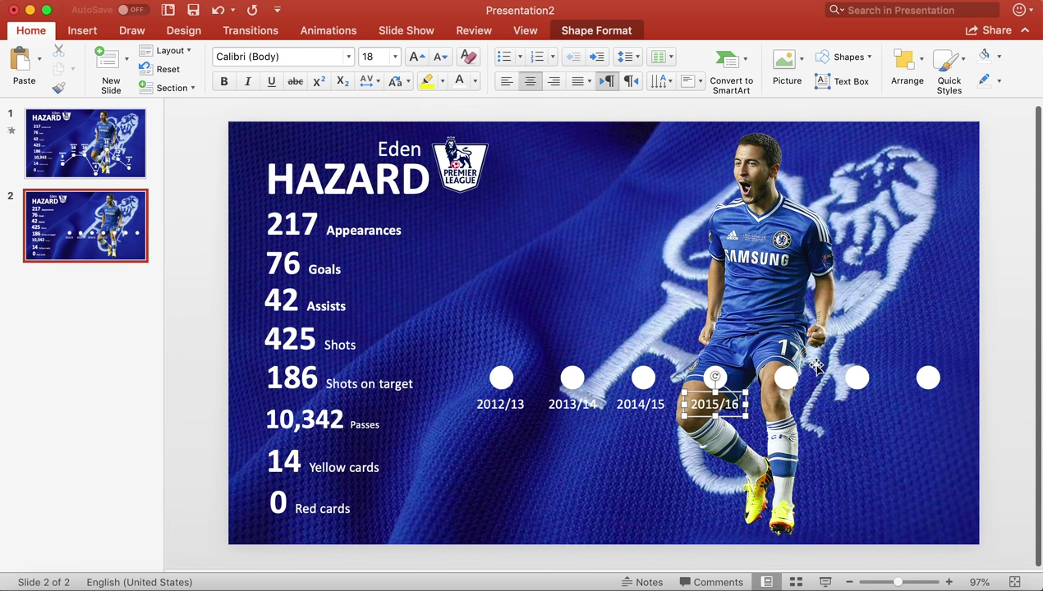
Add '2016/17' and '2017/18' labels under the fifth and sixth circles.
left_click_drag(736, 420, 808, 420)
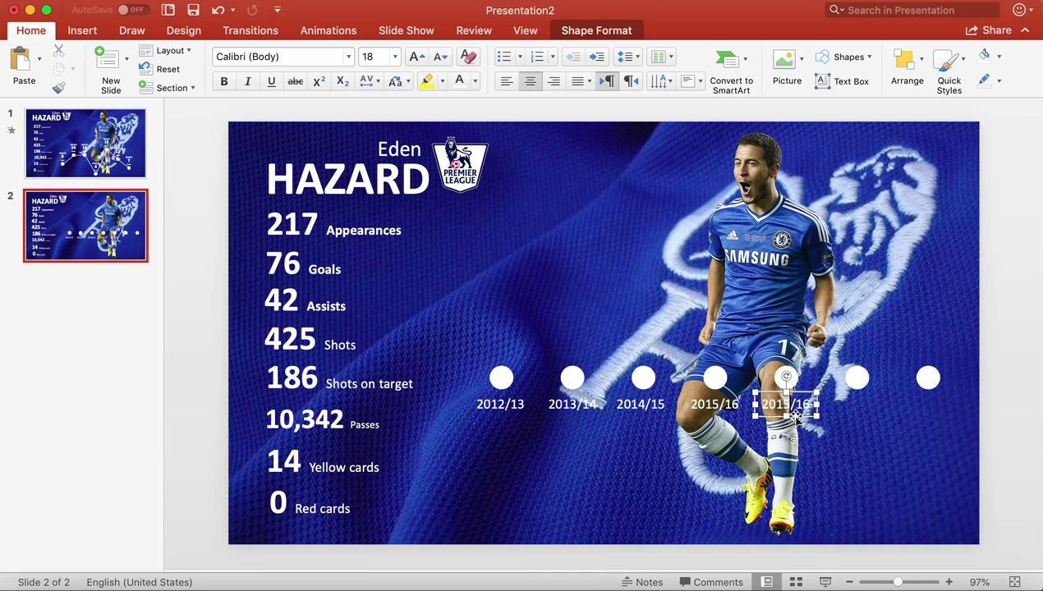
type("6/1")
type("7")
mouse_move(795, 417)
left_mouse_down()
mouse_move(863, 422)
mouse_move(859, 408)
left_mouse_up()
left_click(860, 405)
key("BackSpace")
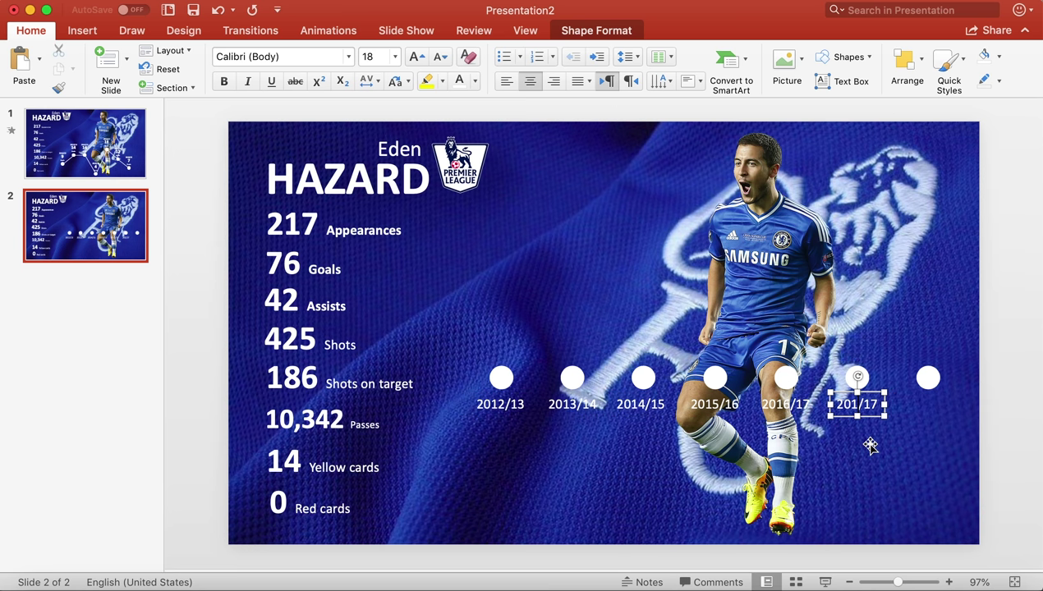
type("7")
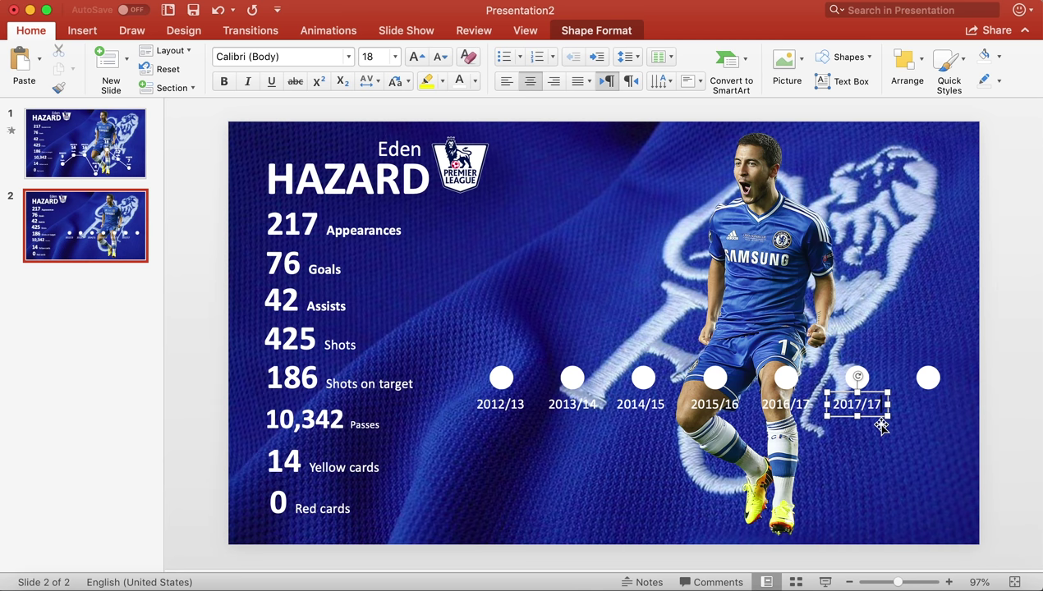
key("BackSpace")
type("8")
Add a '2018/19' label under the last circle.
scroll(855, 415, "down", 5)
left_click(900, 585)
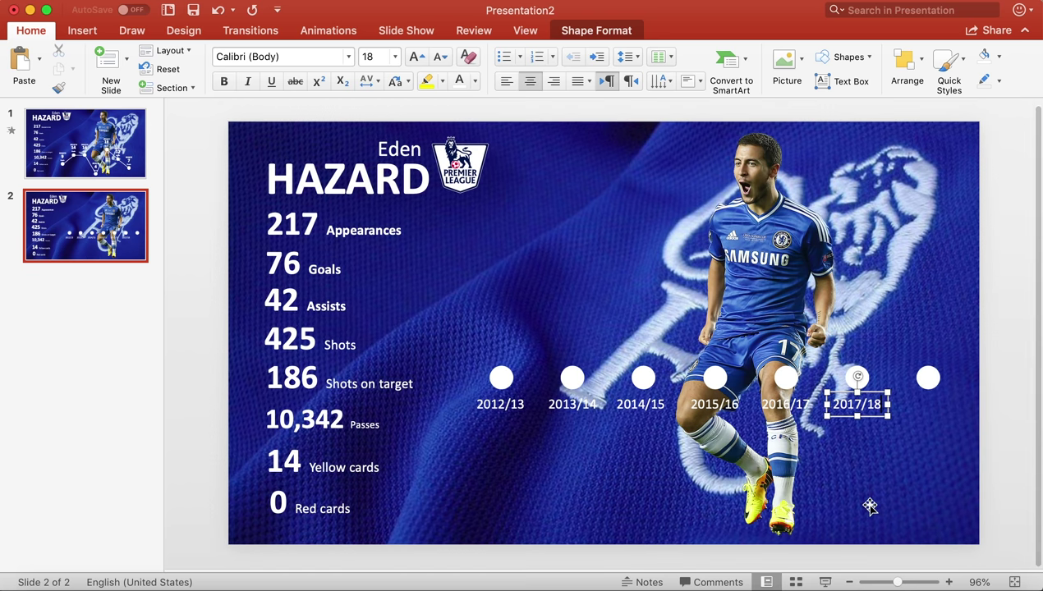
left_click_drag(858, 411, 945, 420)
scroll(945, 420, "up", 2)
key("BackSpace")
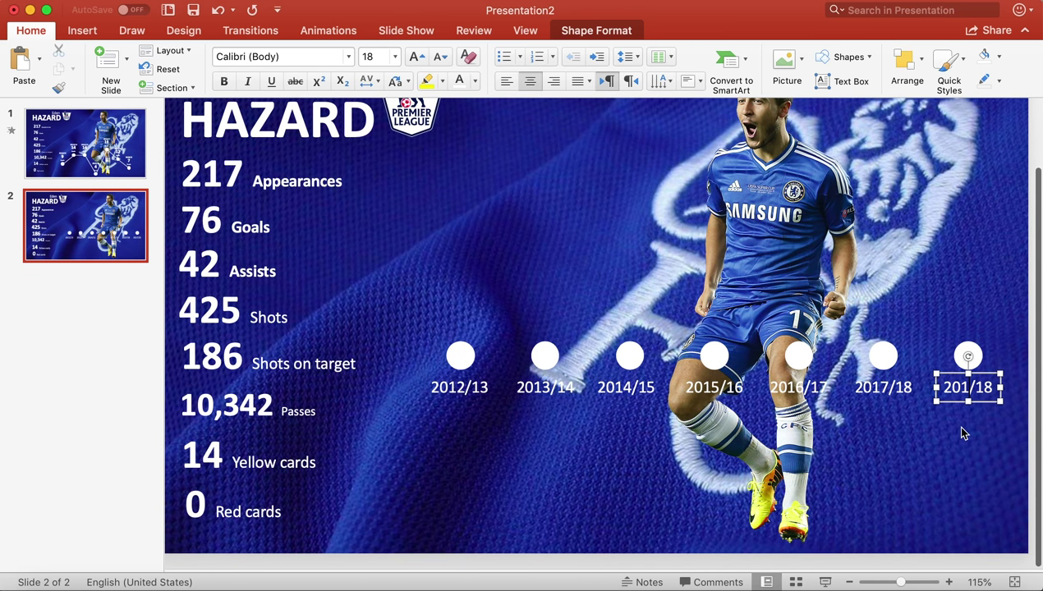
type("8")
key("BackSpace")
type("9")
left_click_drag(901, 582, 892, 583)
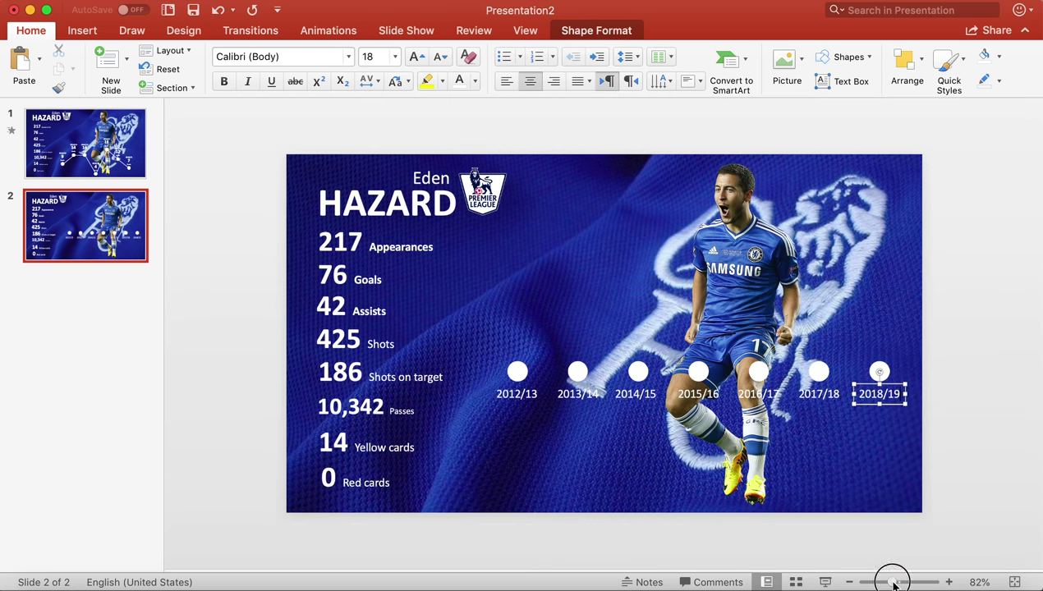
left_click(657, 126)
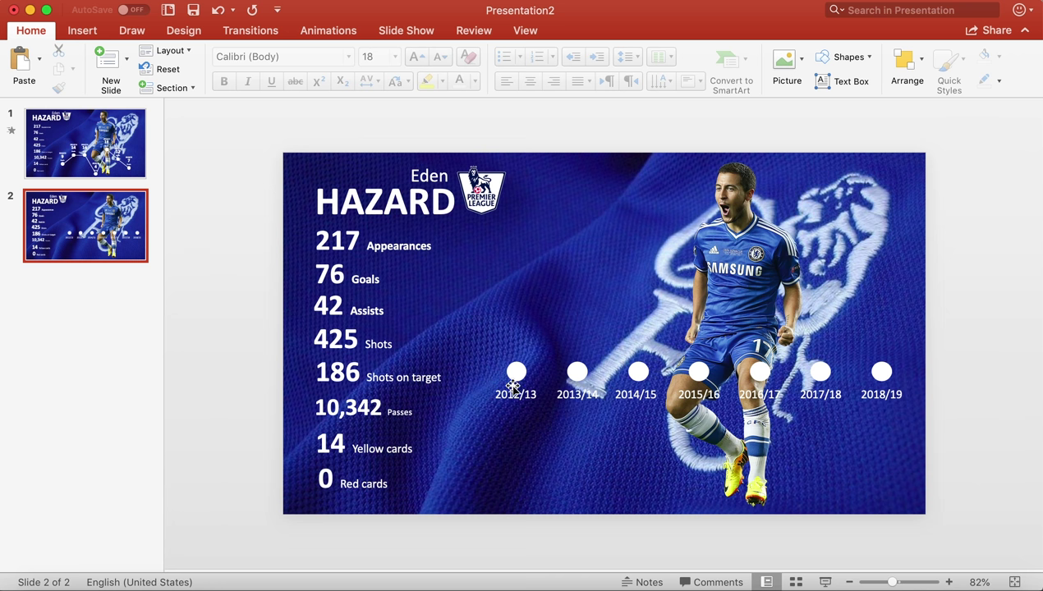
Copy the '9 Goals' text box from slide 1 and paste it above slide 2's first dots.
left_click(65, 168)
left_click(479, 402)
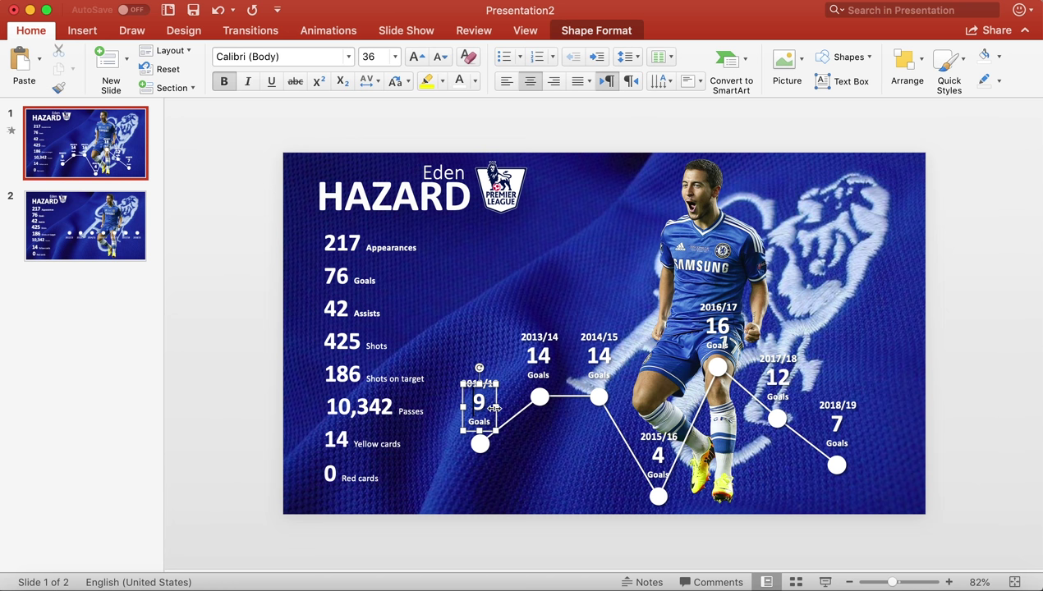
key("super+a")
left_click(147, 223)
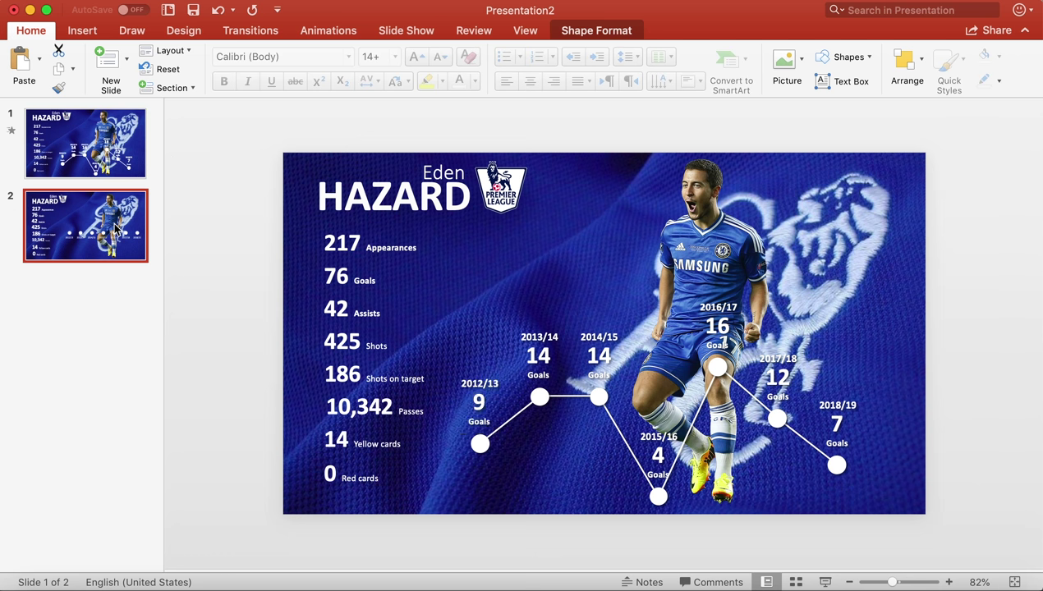
key("super+v")
mouse_move(765, 334)
left_mouse_down()
mouse_move(486, 326)
mouse_move(526, 304)
mouse_move(602, 327)
left_mouse_up()
Duplicate the goals box above the next dots, editing copies to 14, 4 and 16 Goals.
double_click(577, 326)
type("14")
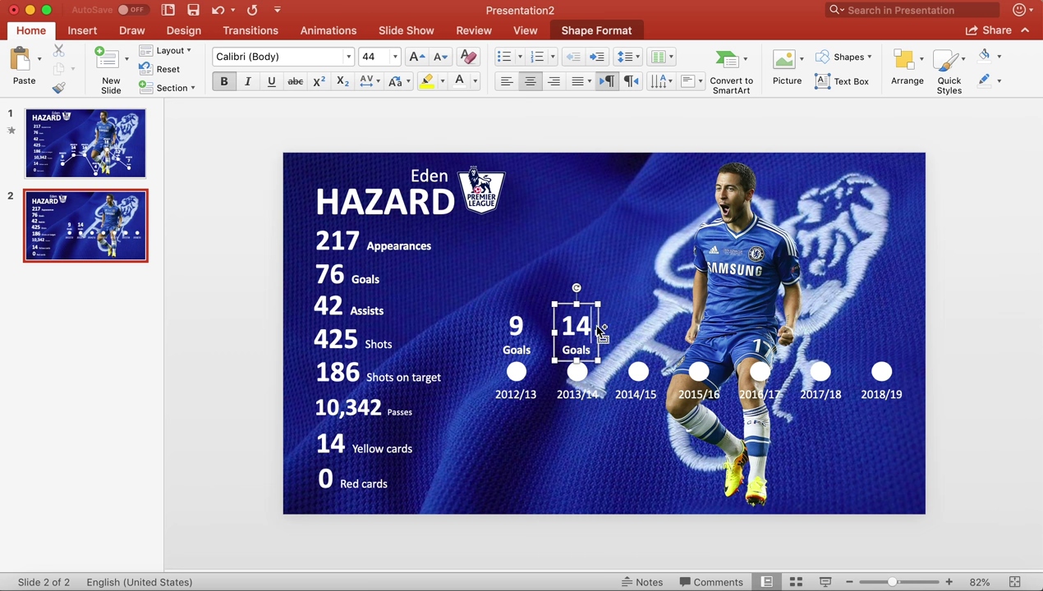
left_click_drag(602, 328, 714, 325)
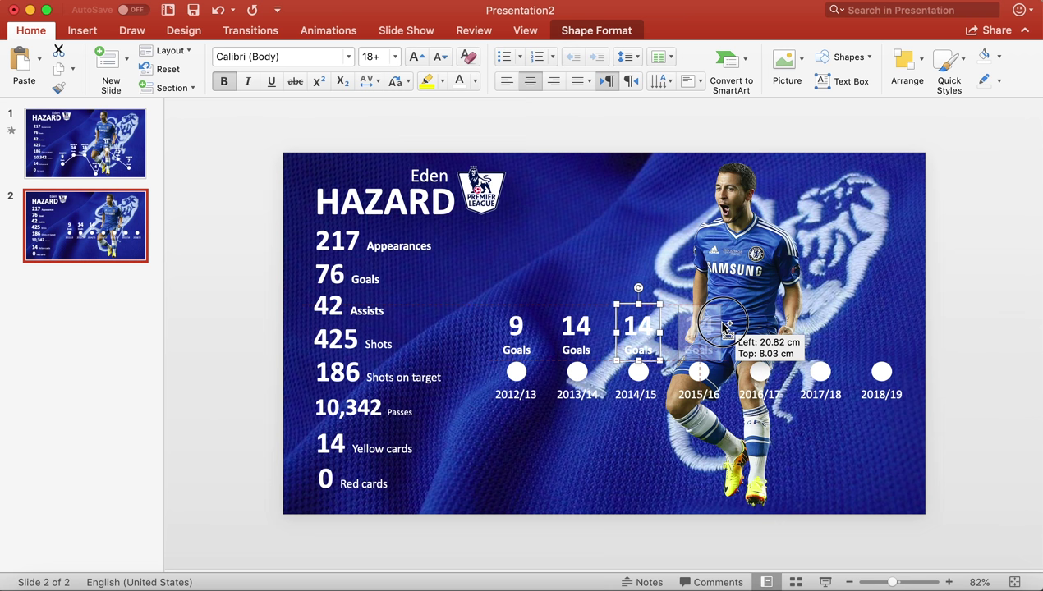
double_click(706, 326)
type("4")
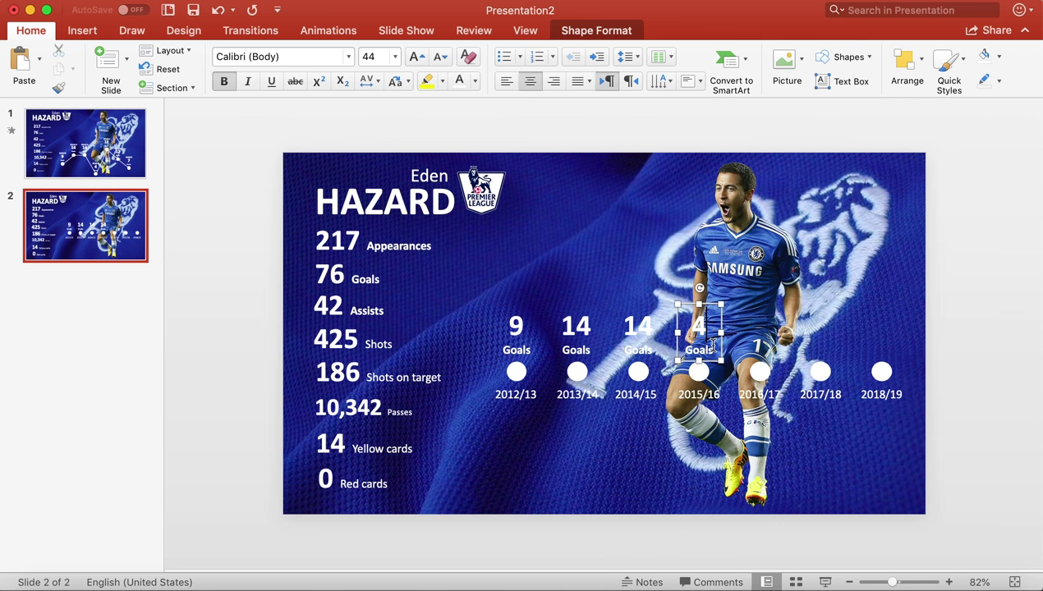
left_click_drag(727, 329, 787, 327)
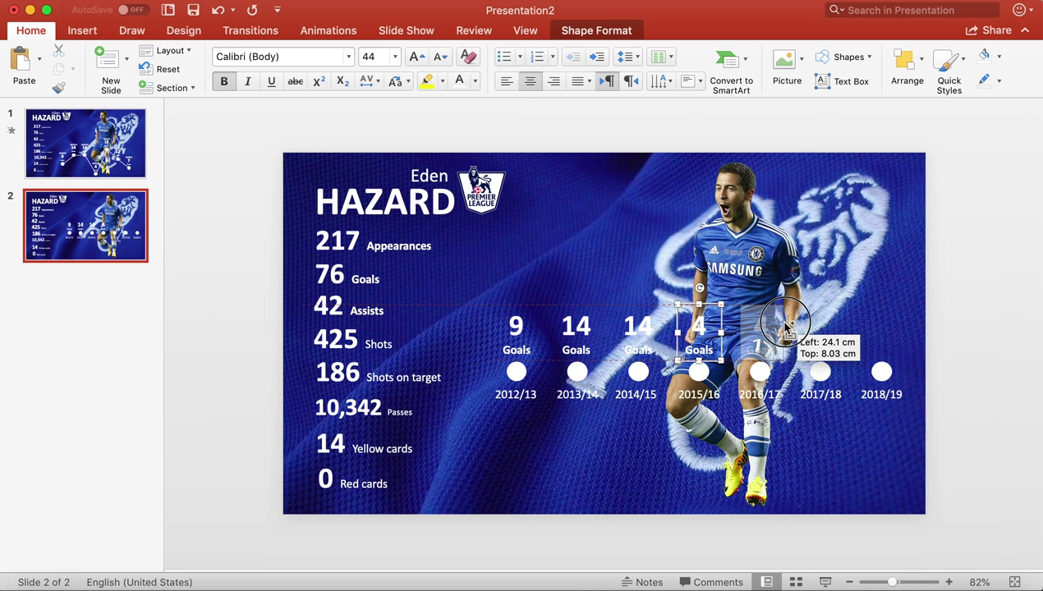
left_click_drag(788, 327, 783, 324)
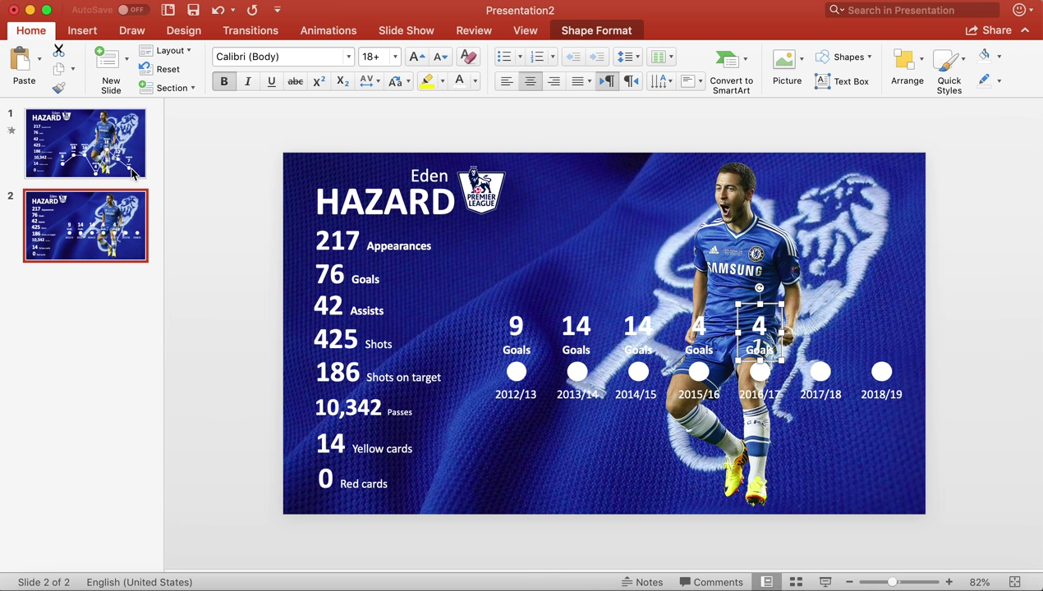
double_click(759, 326)
type("16")
Add goals boxes reading 12 above 2017/18 and 7 above 2018/19.
left_click_drag(786, 327, 833, 324)
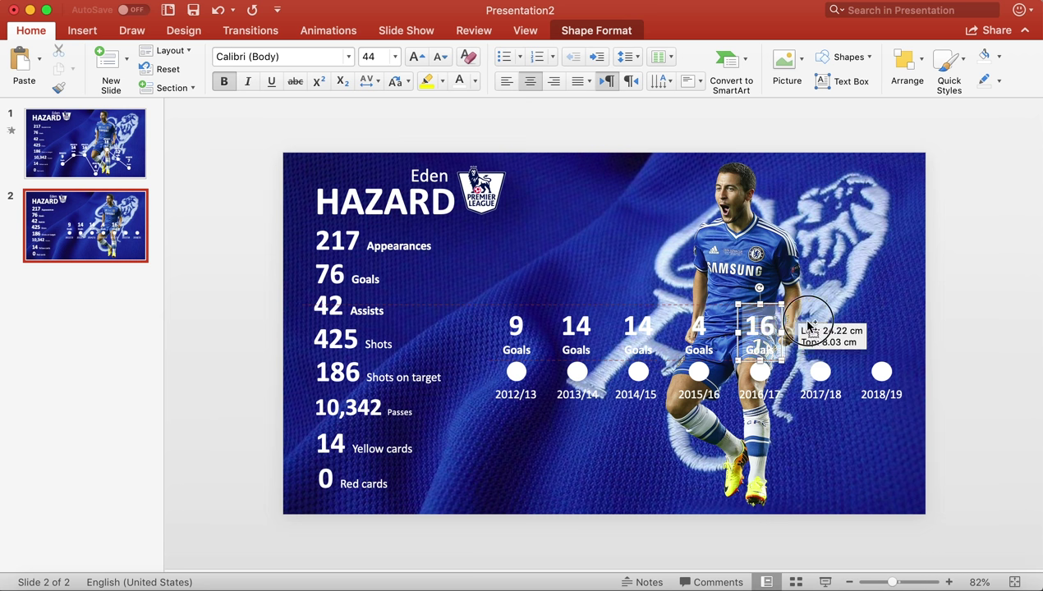
double_click(822, 326)
type("12")
left_click_drag(844, 328, 904, 326)
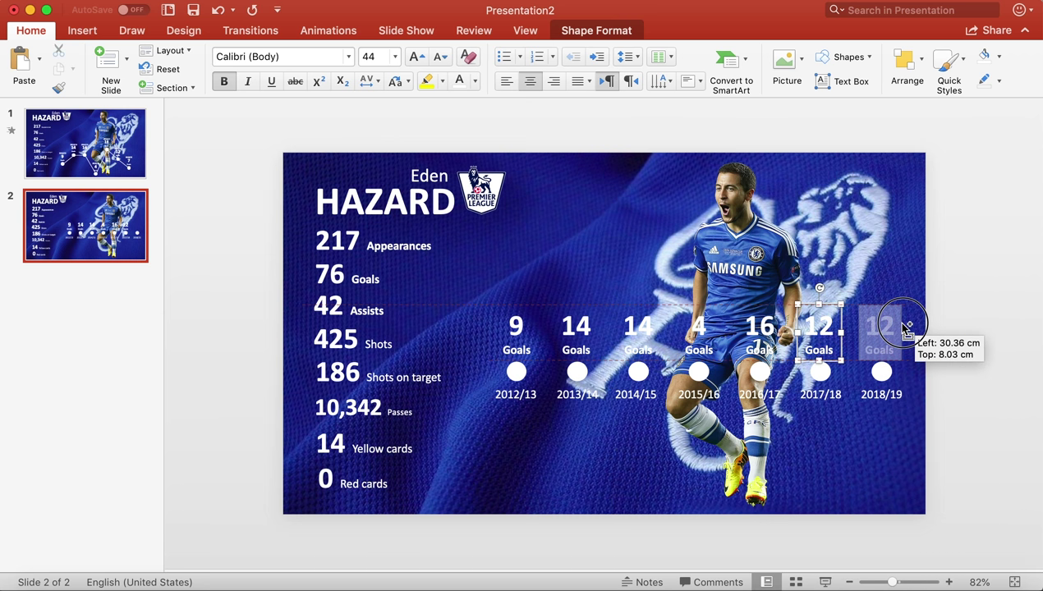
double_click(891, 327)
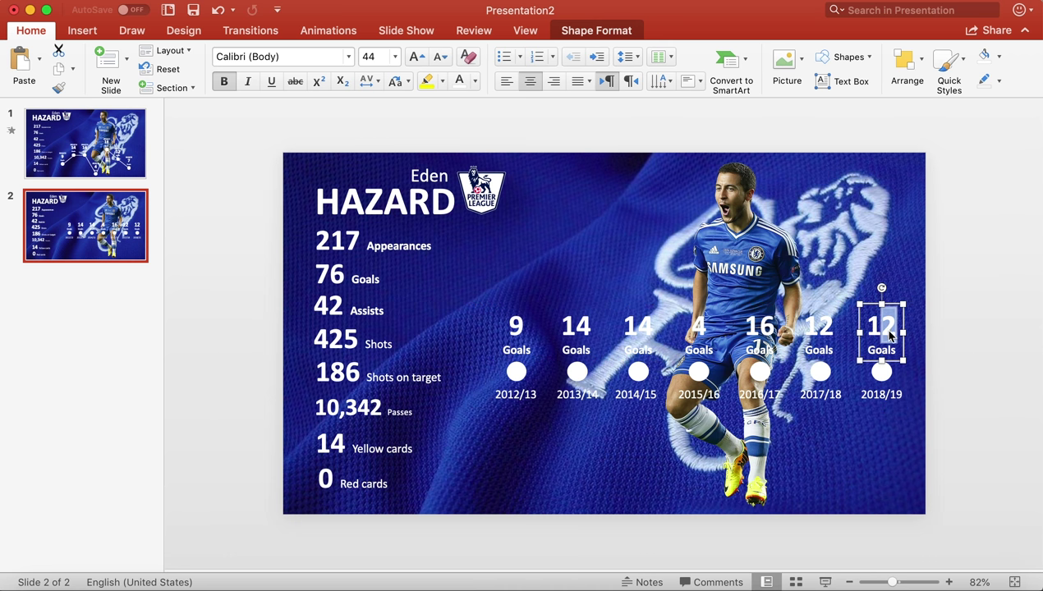
type("12")
left_click_drag(896, 327, 872, 322)
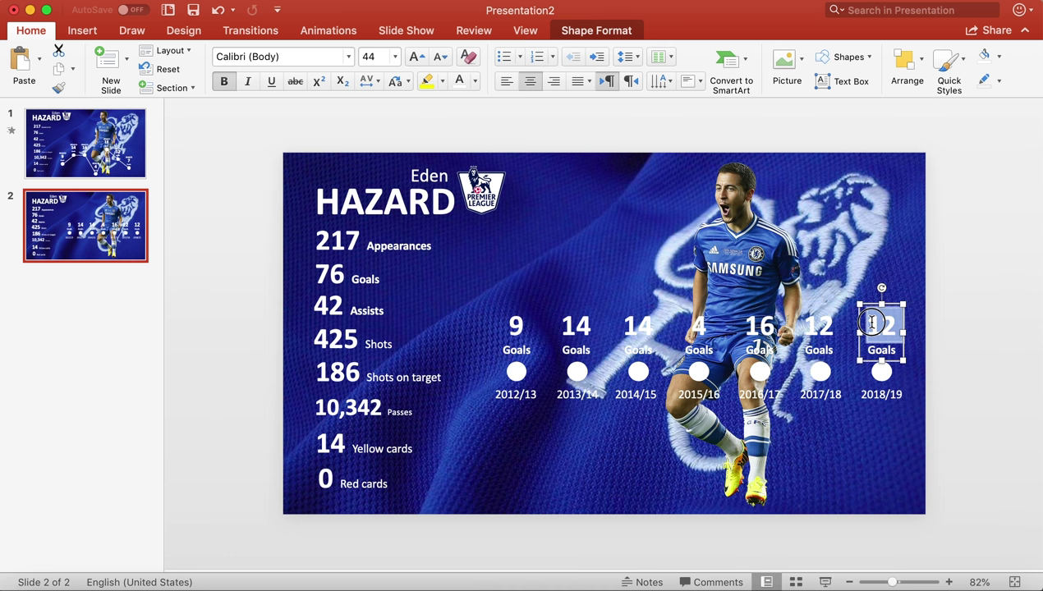
type("7")
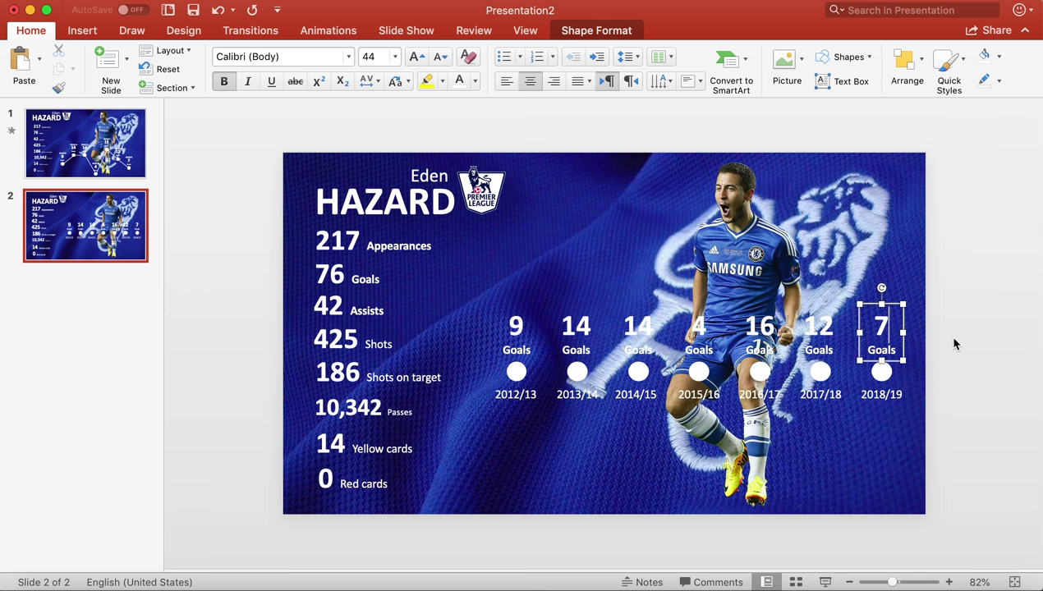
left_click(954, 343)
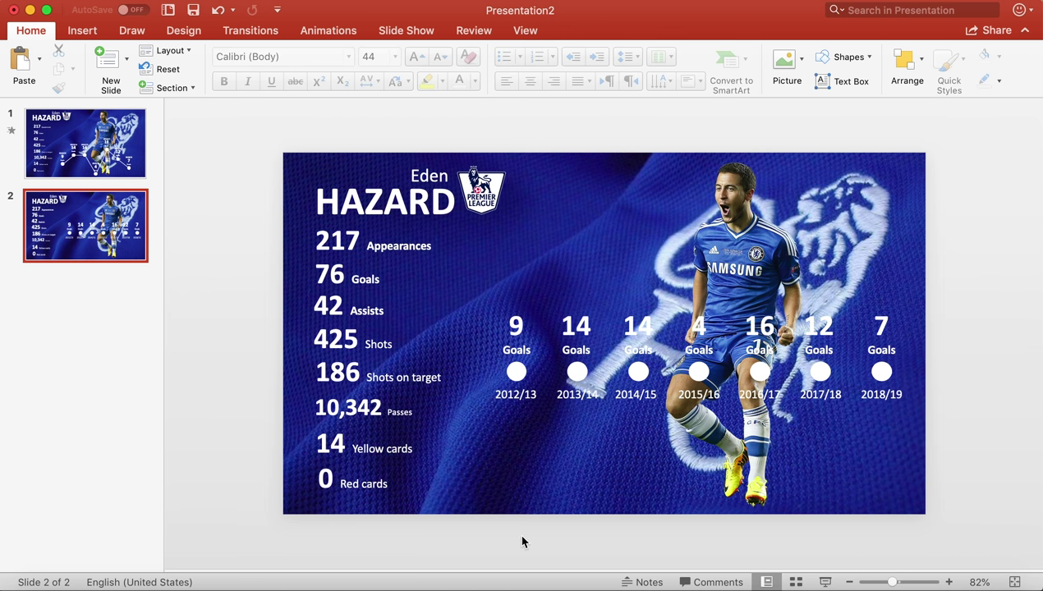
Lower the 2012/13, 2015/16 and 2018/19 columns and raise the 2016/17 column.
left_click_drag(484, 527, 541, 288)
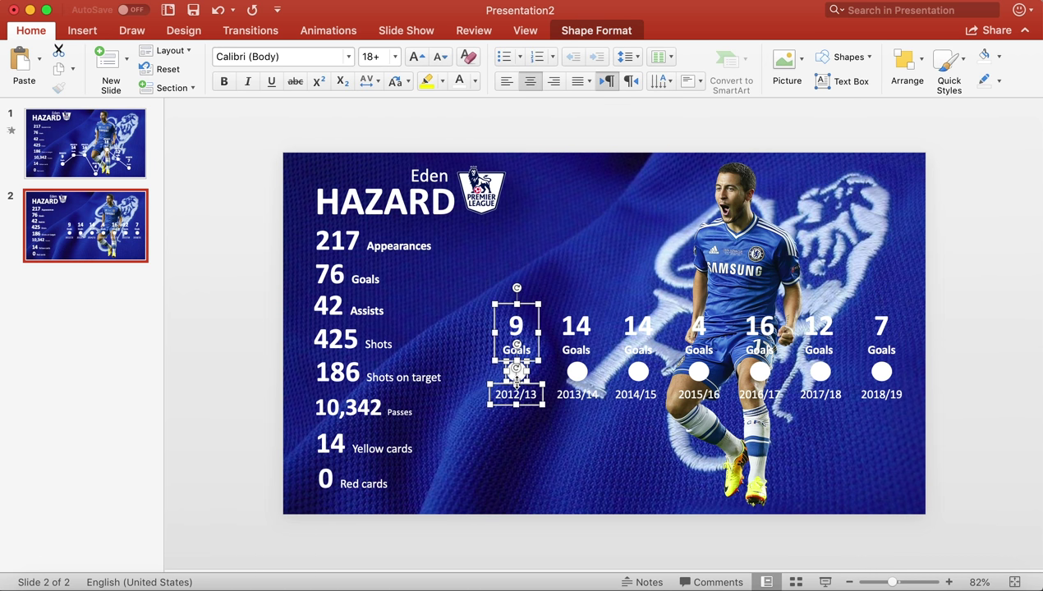
left_click_drag(523, 376, 523, 405)
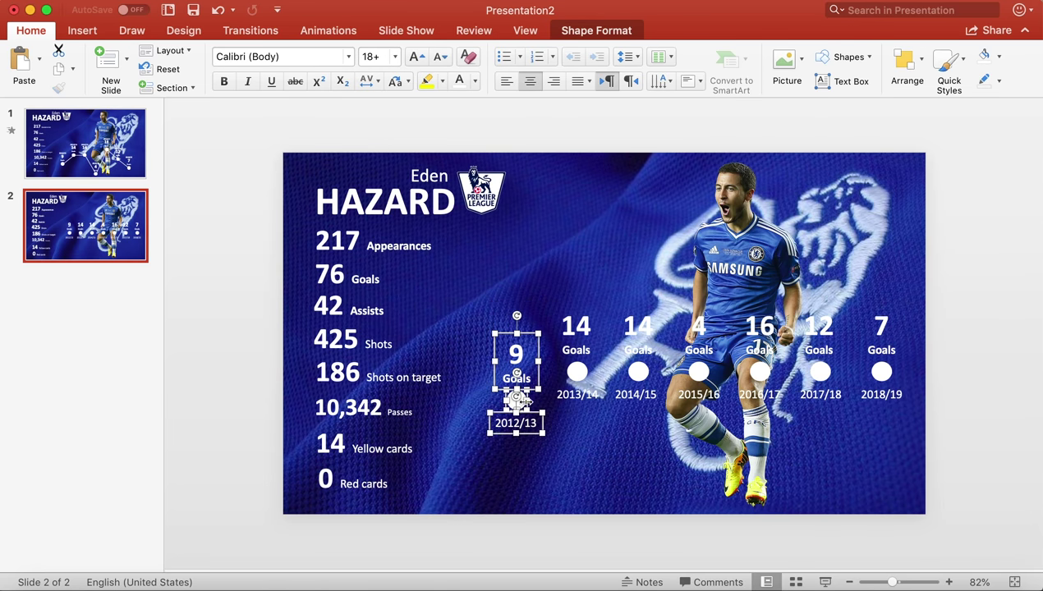
mouse_move(709, 539)
left_mouse_down()
mouse_move(804, 275)
mouse_move(775, 277)
left_mouse_up()
mouse_move(670, 451)
left_mouse_down()
mouse_move(722, 308)
mouse_move(710, 410)
left_mouse_up()
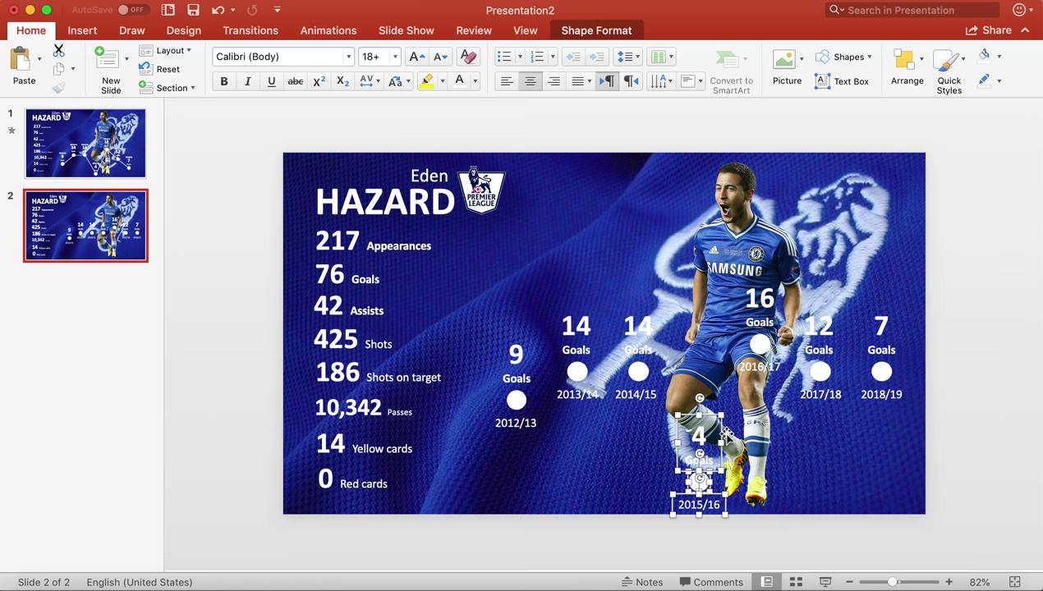
mouse_move(966, 484)
left_mouse_down()
mouse_move(850, 349)
mouse_move(842, 282)
left_mouse_up()
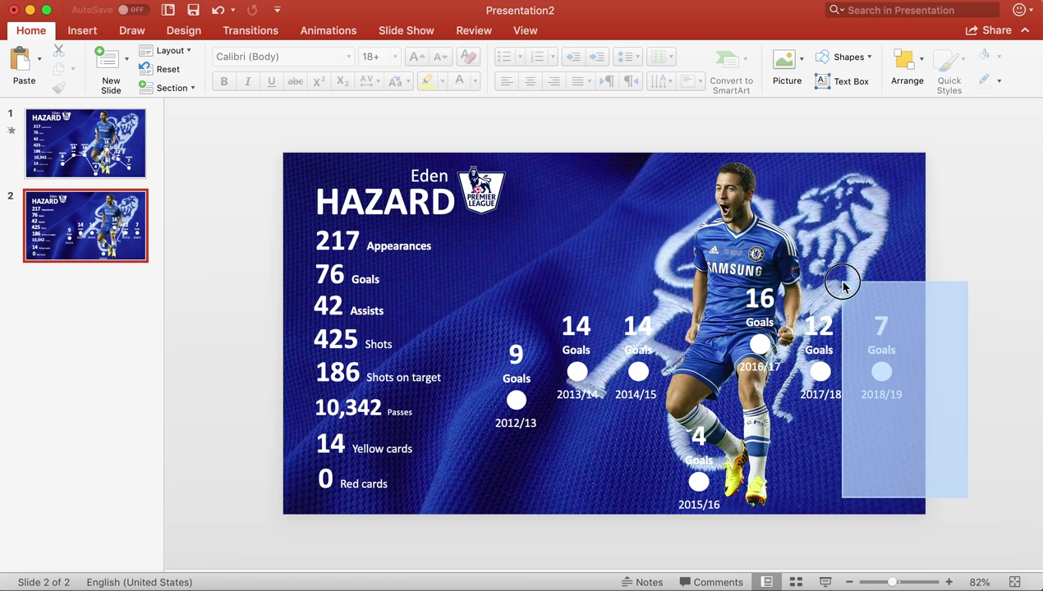
left_click_drag(903, 345, 899, 401)
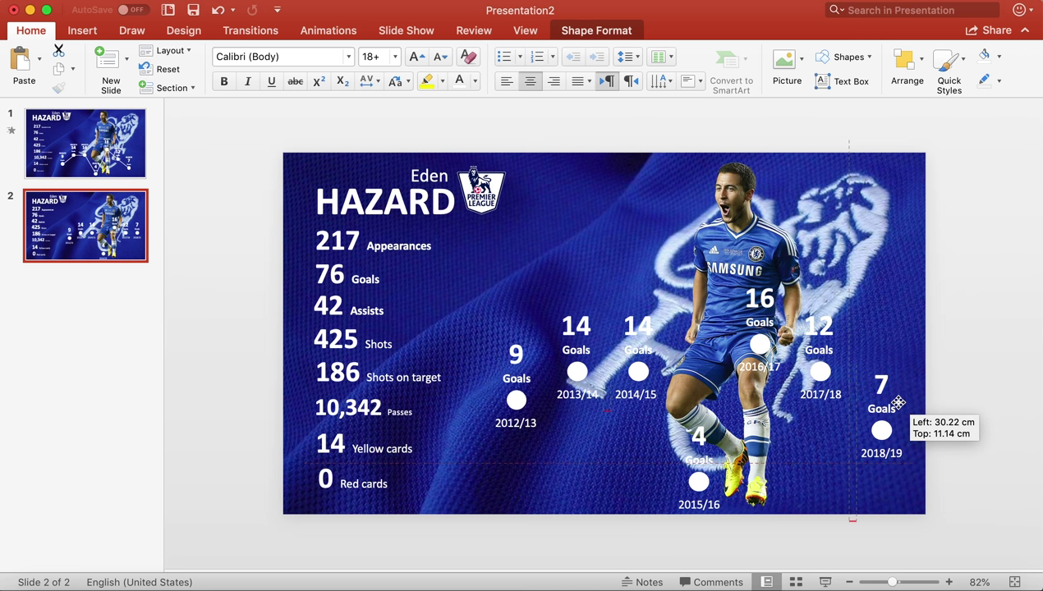
left_click_drag(899, 401, 899, 402)
left_click_drag(984, 332, 910, 361)
Lower the 2017/18 column slightly and nudge the 2012/13 column down a little more.
left_click_drag(962, 261, 777, 427)
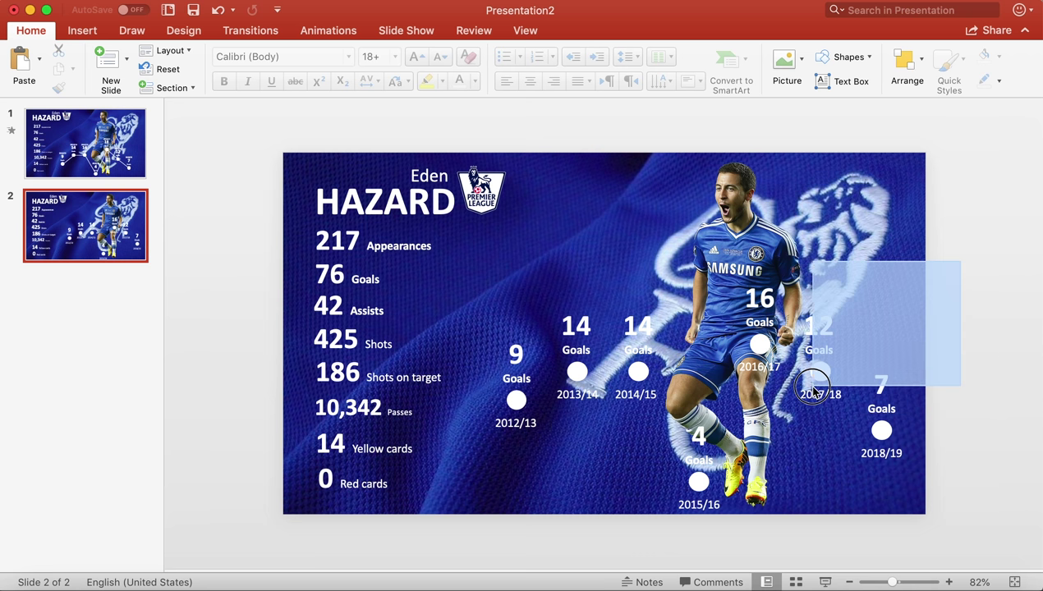
left_click(832, 416, "shift")
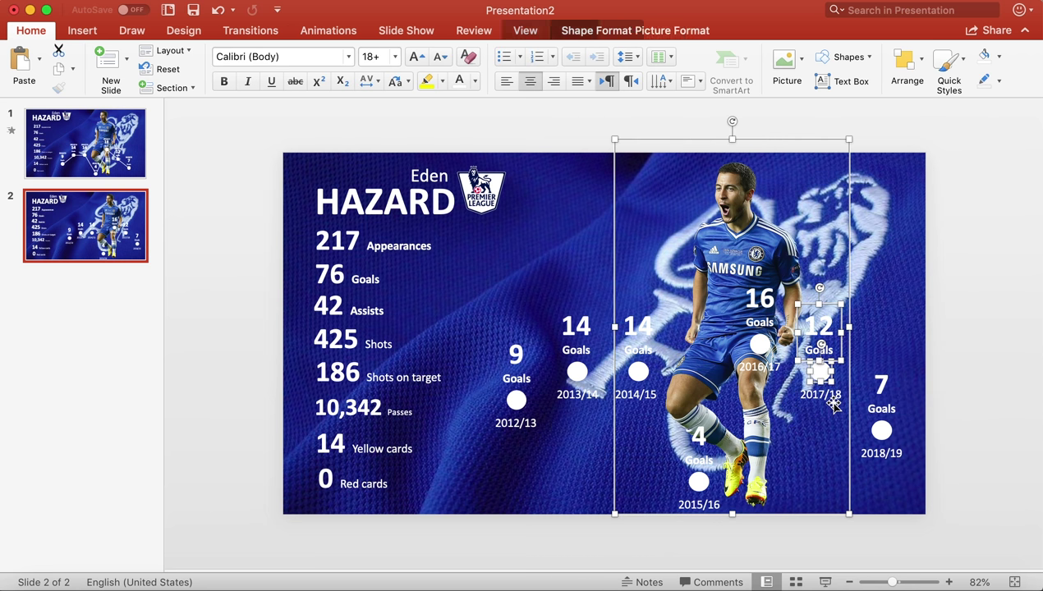
left_click(826, 404, "shift")
left_click(833, 400, "shift")
left_click_drag(836, 408, 834, 419)
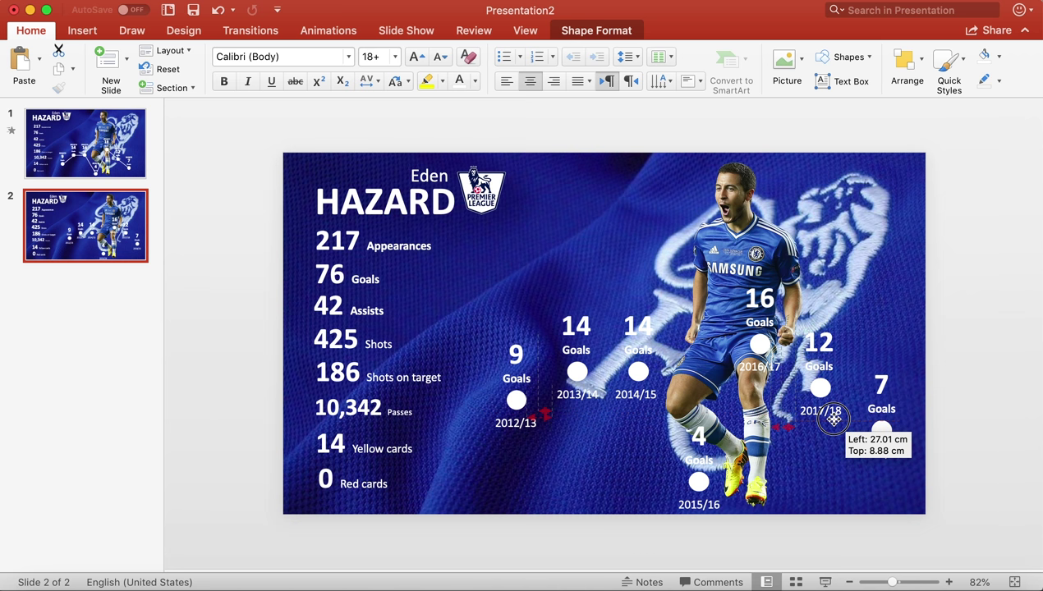
left_click_drag(834, 419, 834, 419)
mouse_move(459, 530)
left_mouse_down()
mouse_move(545, 342)
mouse_move(541, 322)
left_mouse_up()
left_click_drag(525, 435, 525, 445)
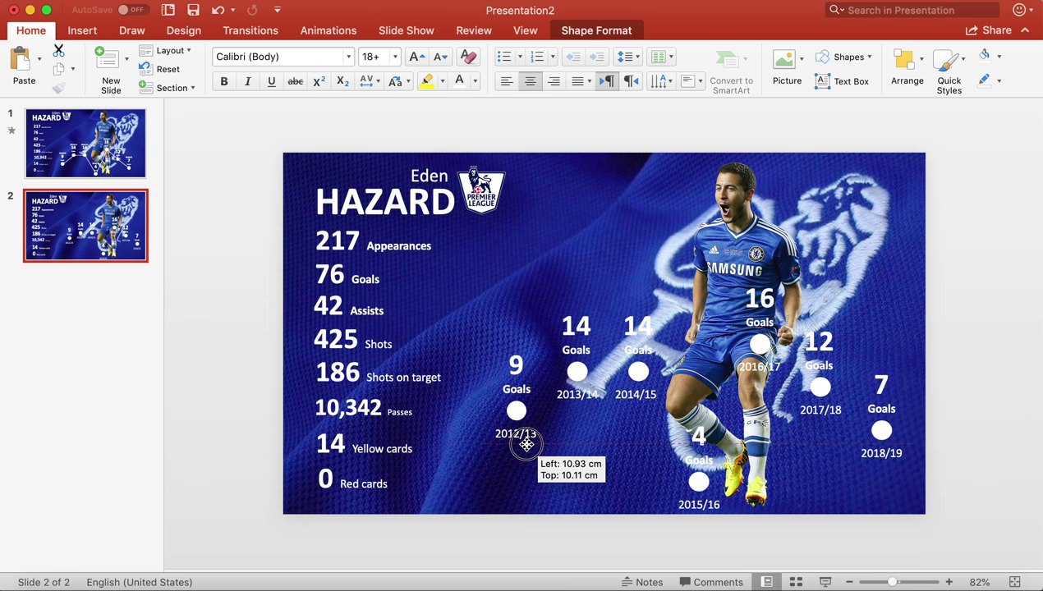
left_click(985, 394)
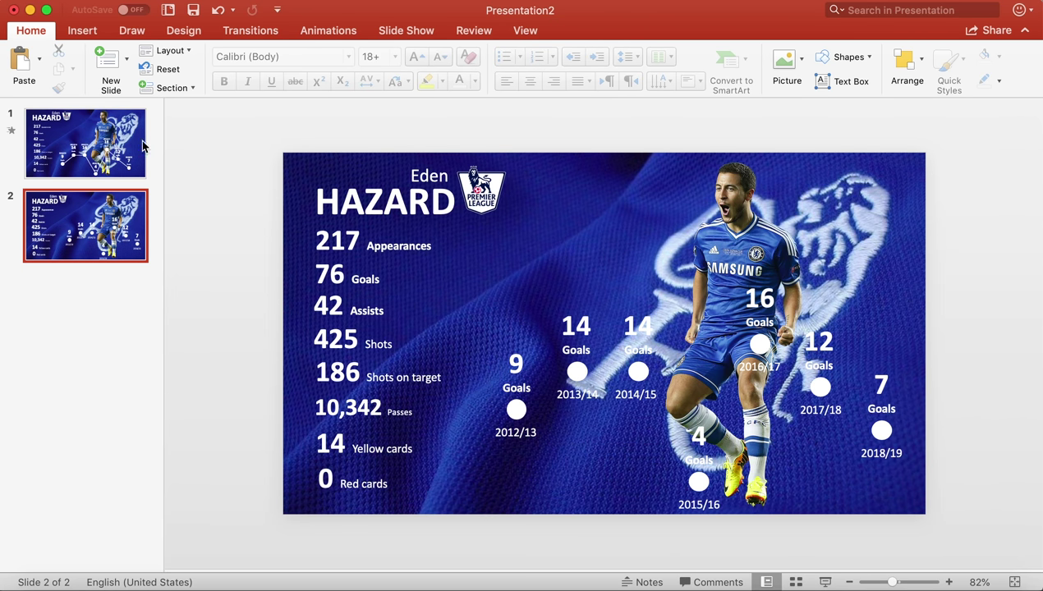
left_click(82, 30)
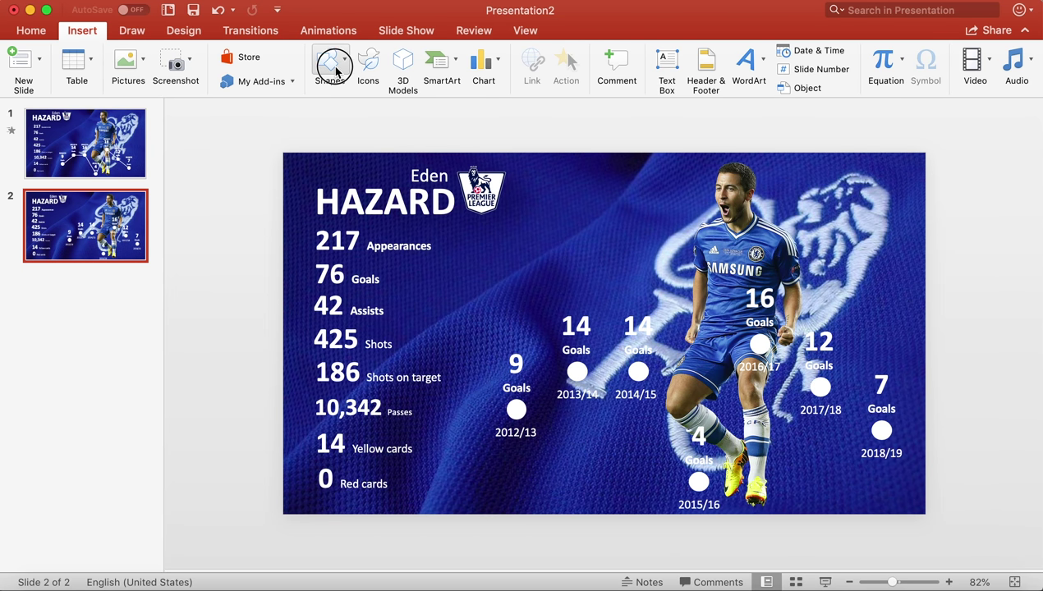
Draw a white 3 pt line joining the 2012/13 dot to the 2013/14 dot.
left_click(331, 64)
left_click(349, 110)
left_click_drag(516, 408, 577, 373)
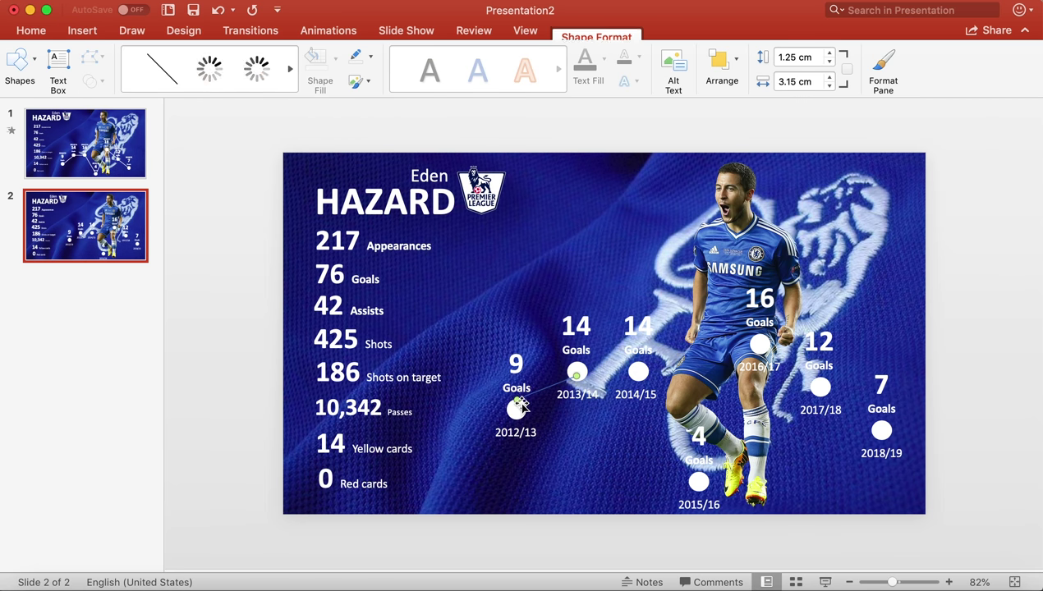
left_click_drag(580, 382, 578, 371)
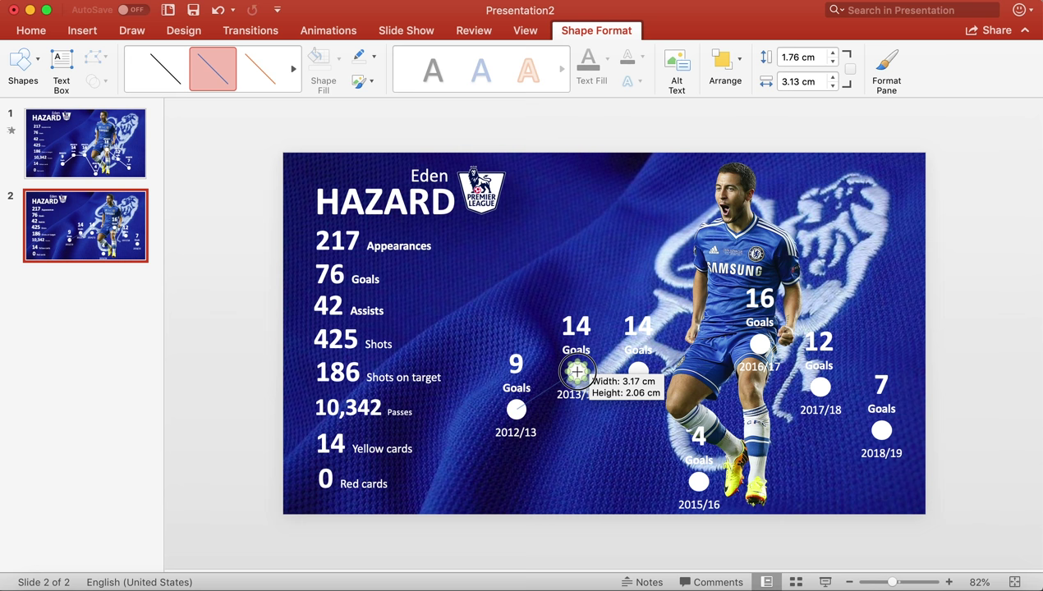
left_click(373, 56)
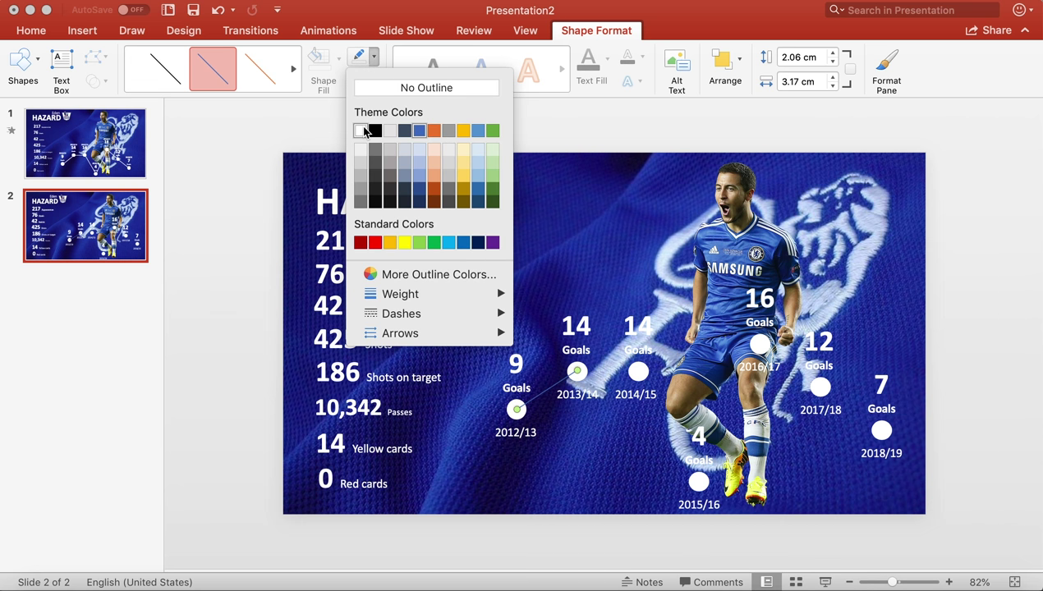
left_click(364, 129)
left_click(373, 56)
mouse_move(401, 294)
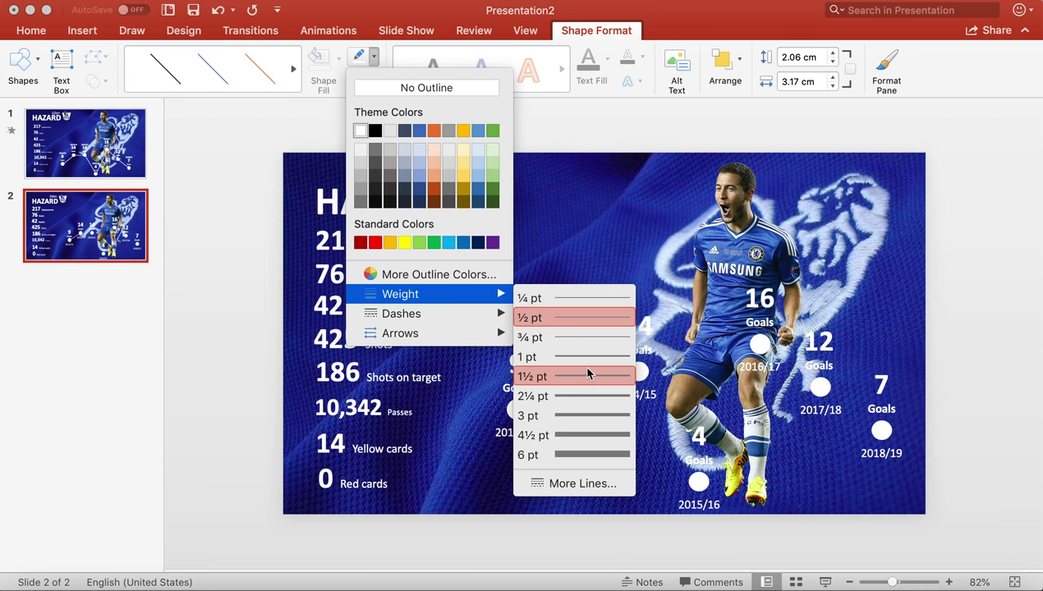
left_click(585, 356)
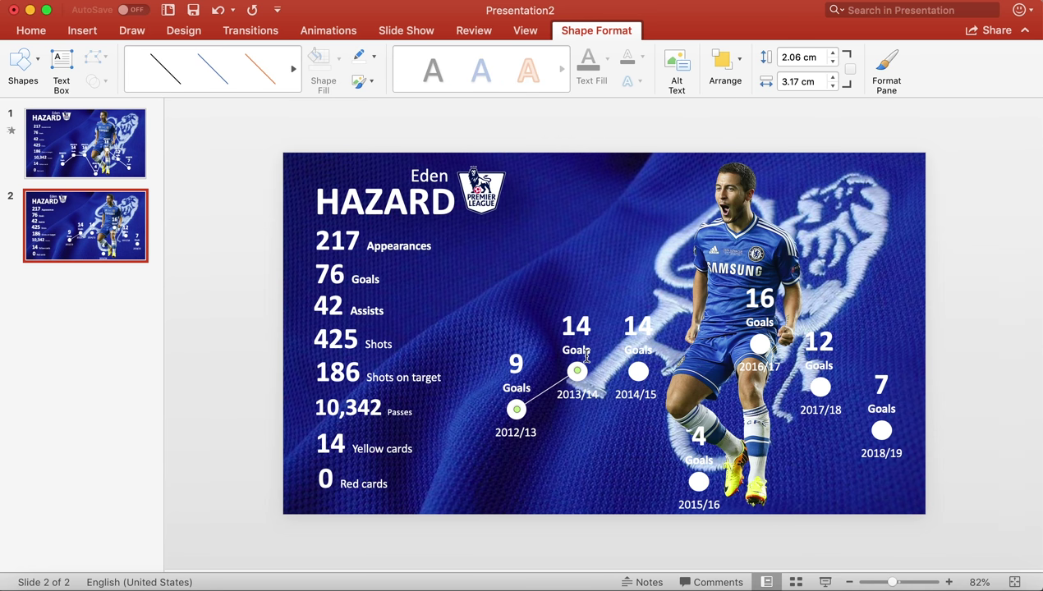
left_click(373, 57)
left_click(591, 416)
Paste line copies linking 2013/14 to 2014/15, 2015/16 and 2016/17.
key("super+v")
left_click_drag(545, 405, 599, 360)
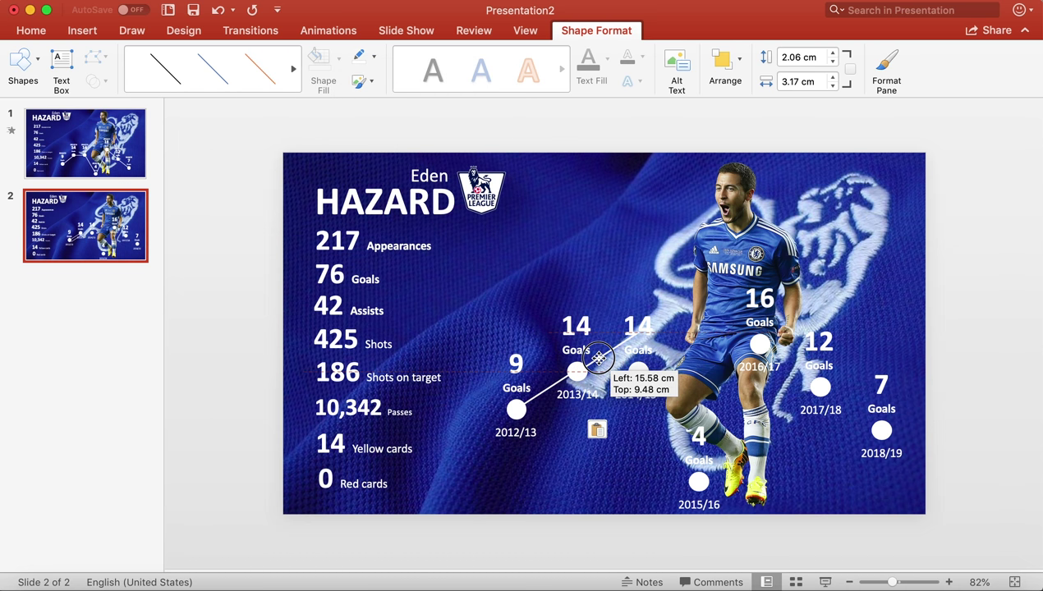
left_click_drag(639, 332, 639, 372)
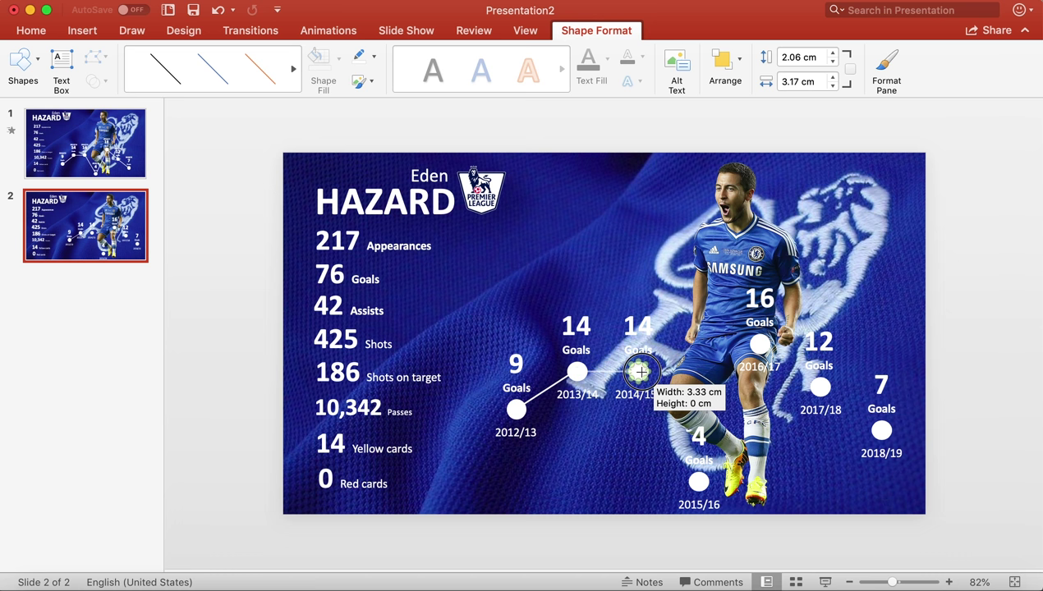
key("super+v")
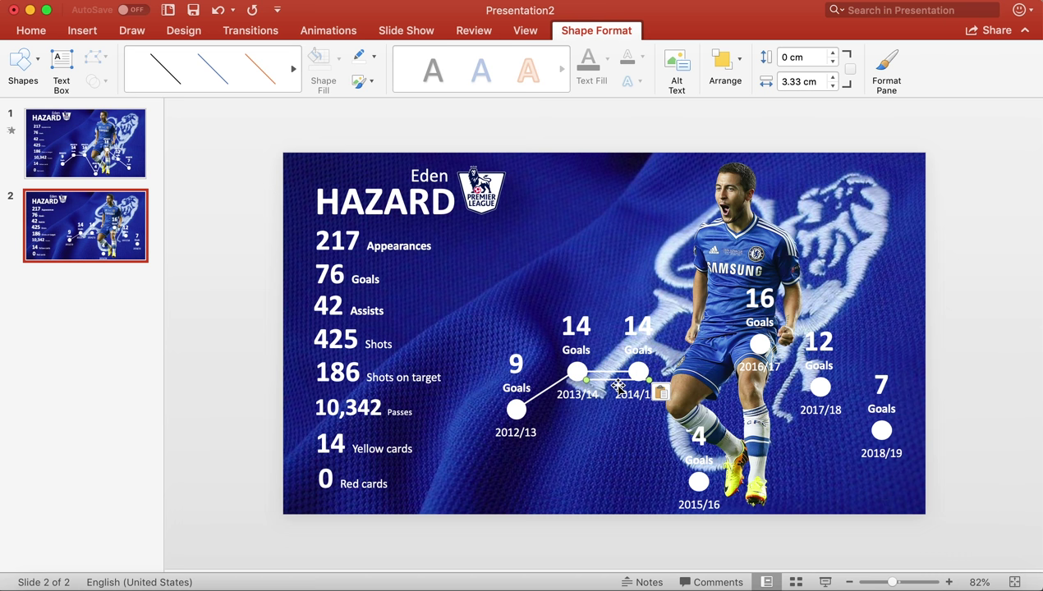
mouse_move(612, 384)
left_mouse_down()
mouse_move(672, 377)
mouse_move(708, 459)
mouse_move(699, 483)
left_mouse_up()
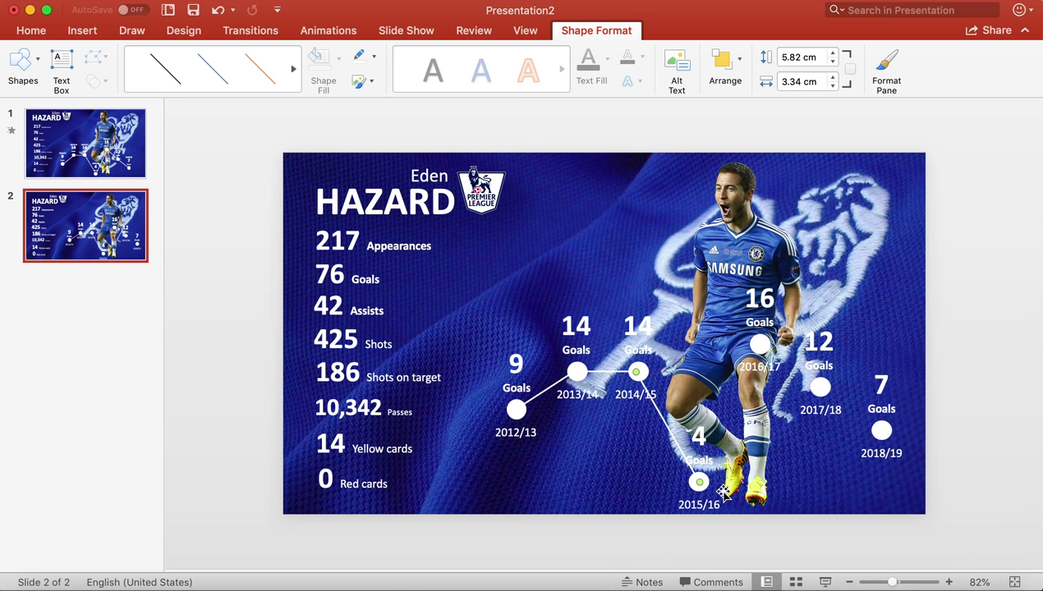
key("super+v")
mouse_move(608, 379)
left_mouse_down()
mouse_move(720, 479)
mouse_move(747, 482)
mouse_move(759, 344)
left_mouse_up()
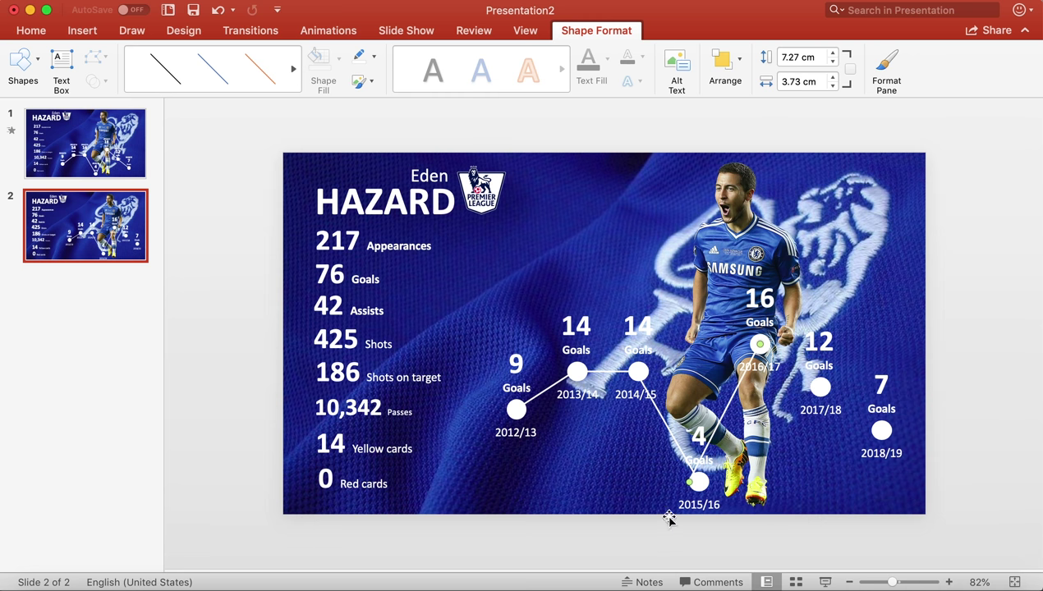
left_click_drag(688, 484, 699, 482)
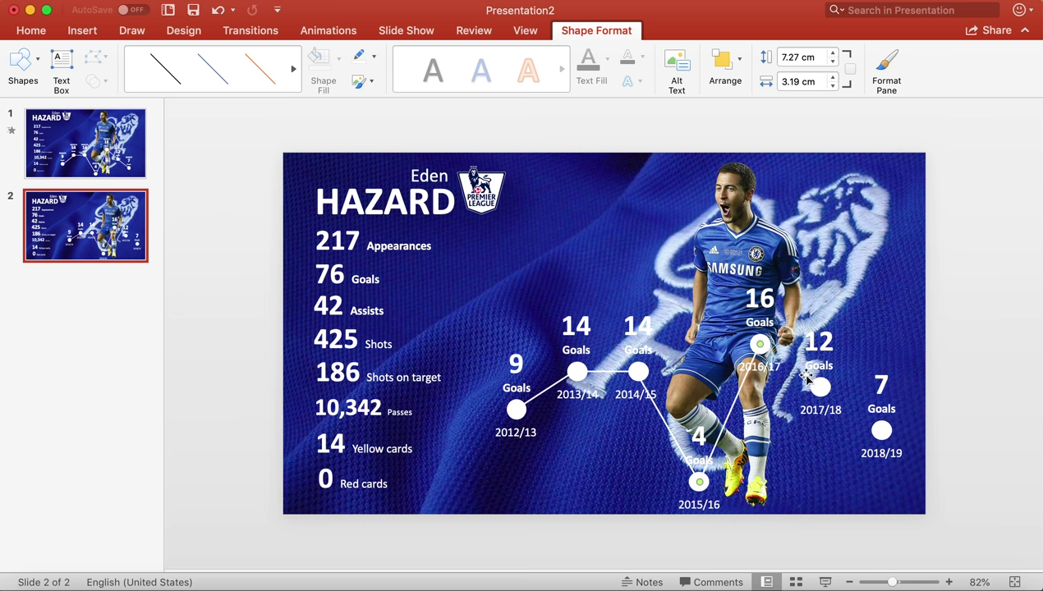
Paste line copies linking 2016/17 to 2017/18 and 2017/18 to 2018/19.
key("cmd+v")
mouse_move(608, 372)
left_mouse_down()
mouse_move(797, 349)
mouse_move(788, 348)
left_mouse_up()
left_click_drag(760, 408, 819, 387)
left_click_drag(750, 352, 760, 345)
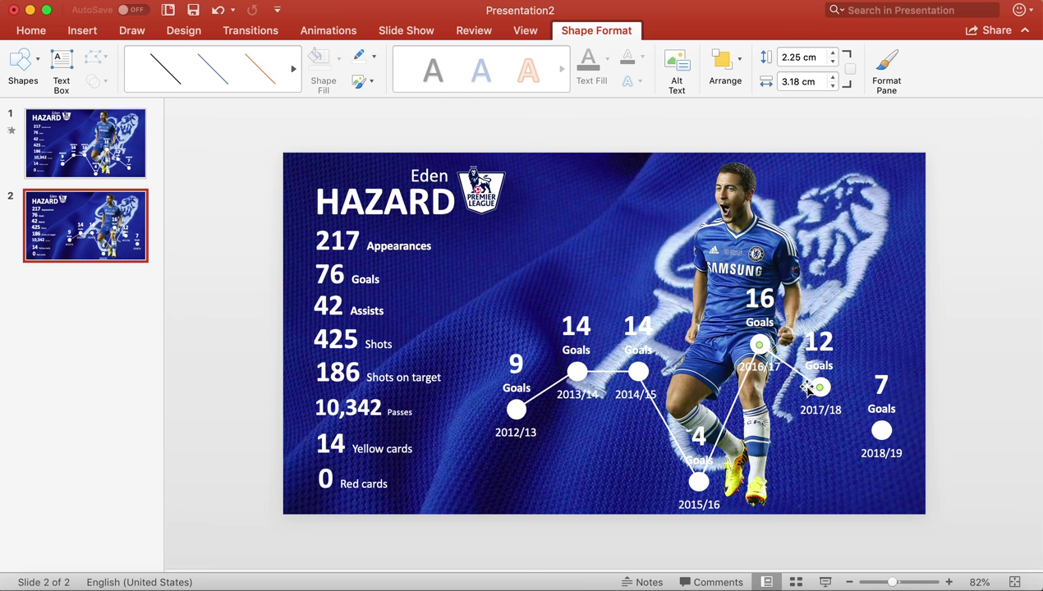
key("cmd+v")
left_click_drag(791, 374, 883, 433)
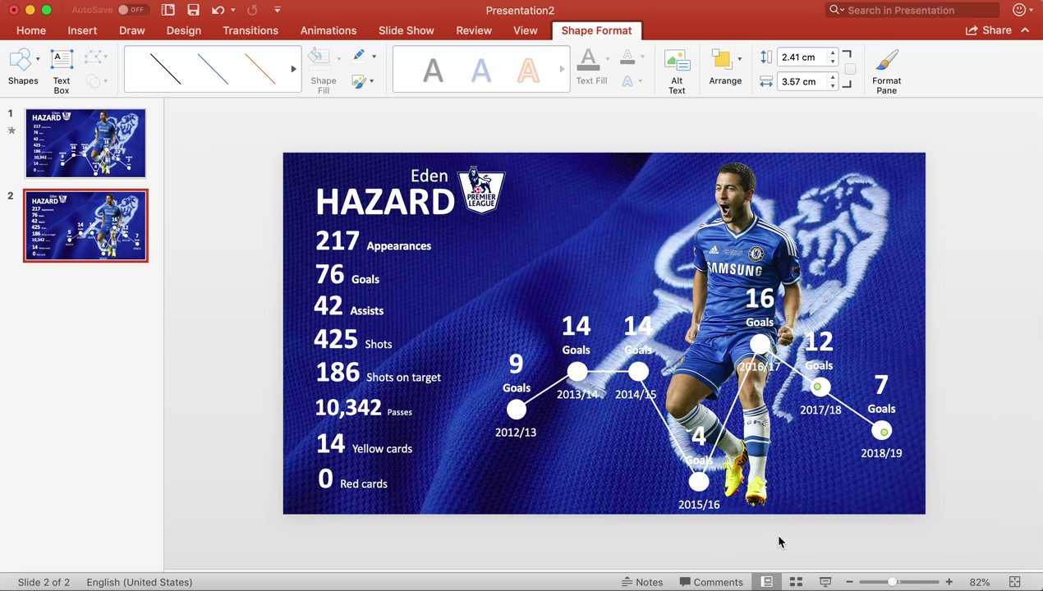
left_click_drag(969, 229, 475, 526)
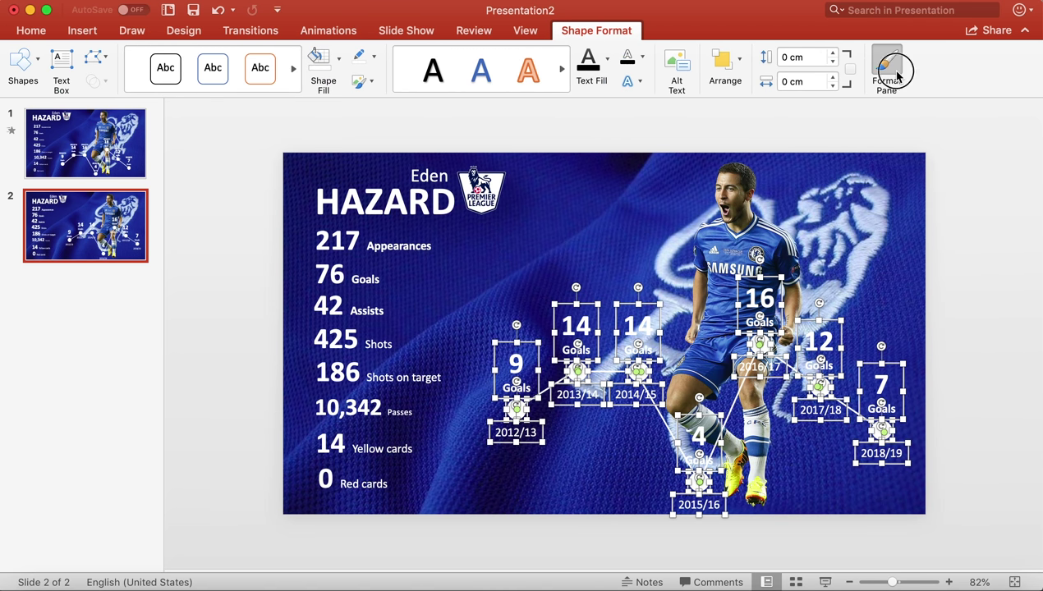
Apply an outer shadow preset to the selected chart dots, numbers and labels.
left_click(887, 66)
left_click(864, 179)
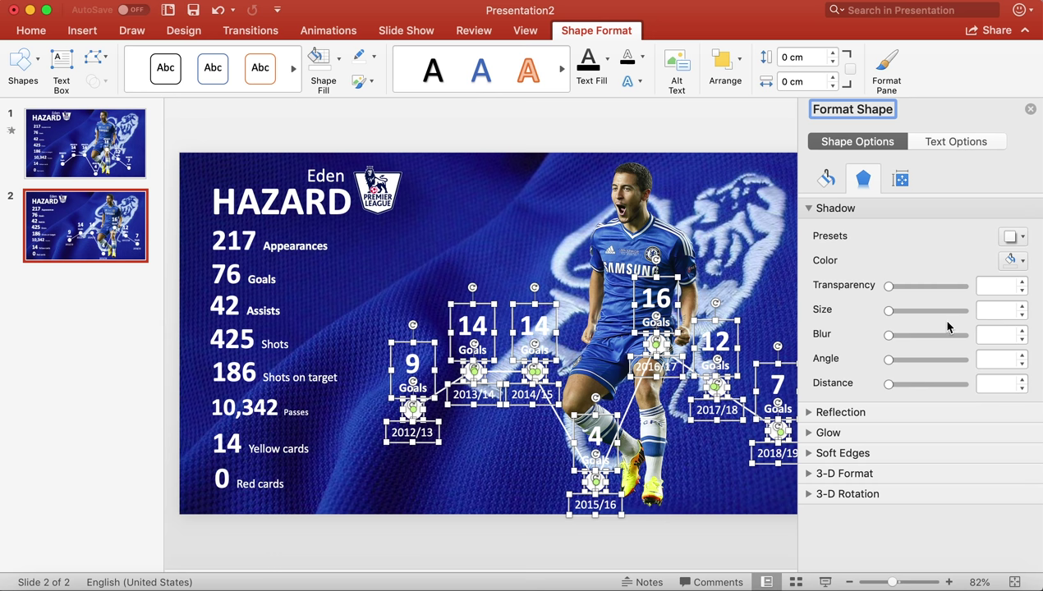
left_click(1012, 237)
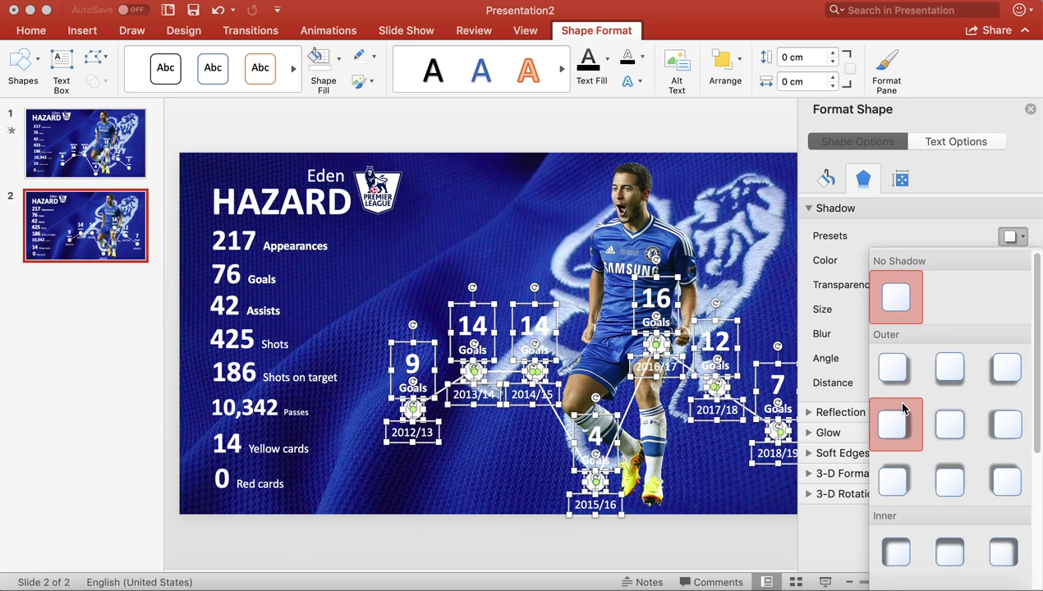
left_click(949, 370)
Bring all seven season dots in front of the connector lines.
left_click(476, 536)
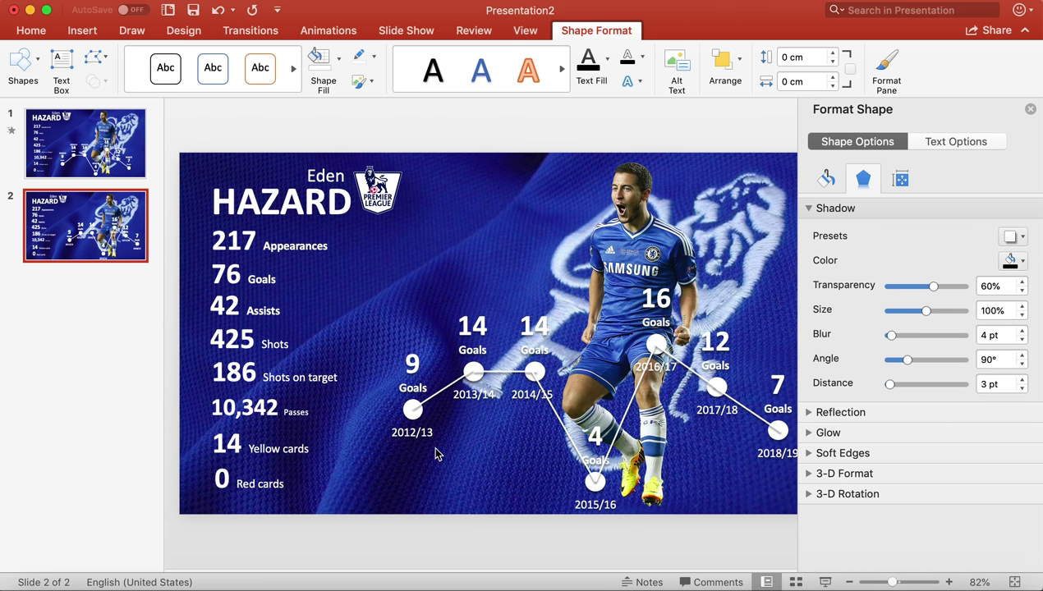
left_click(412, 408)
left_click(474, 371, "shift")
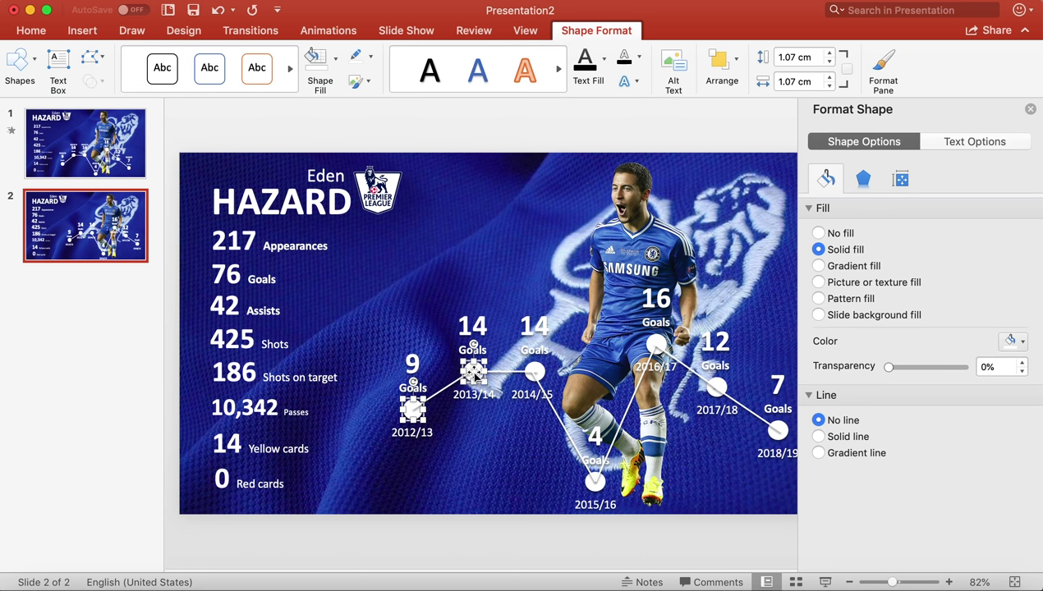
left_click(535, 371, "shift")
left_click(597, 480, "shift")
left_click(656, 343, "shift")
left_click(723, 384, "shift")
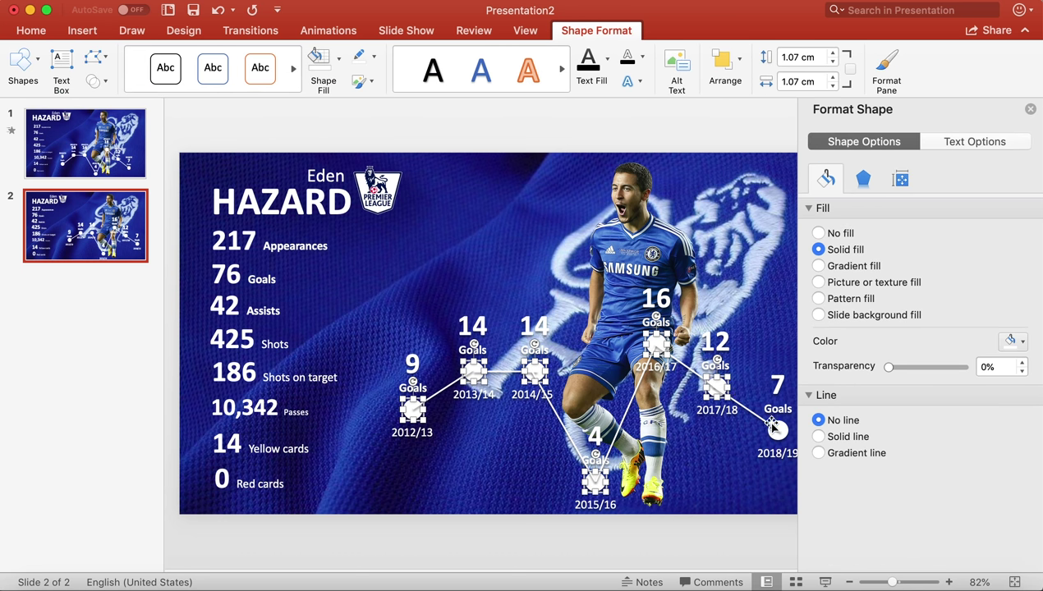
left_click(782, 429, "shift")
right_click(787, 429)
mouse_move(840, 455)
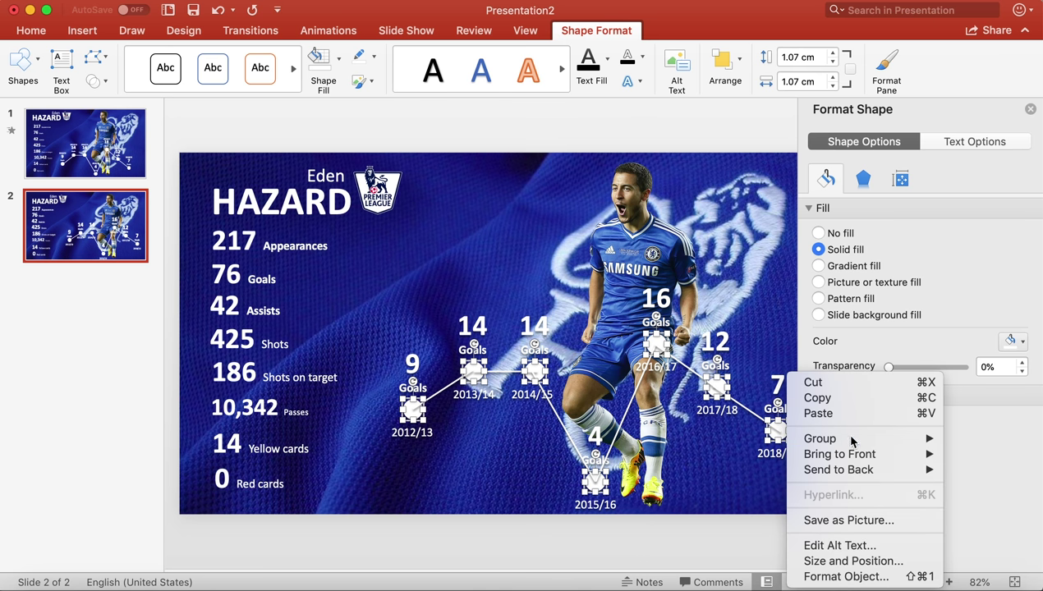
left_click(712, 454)
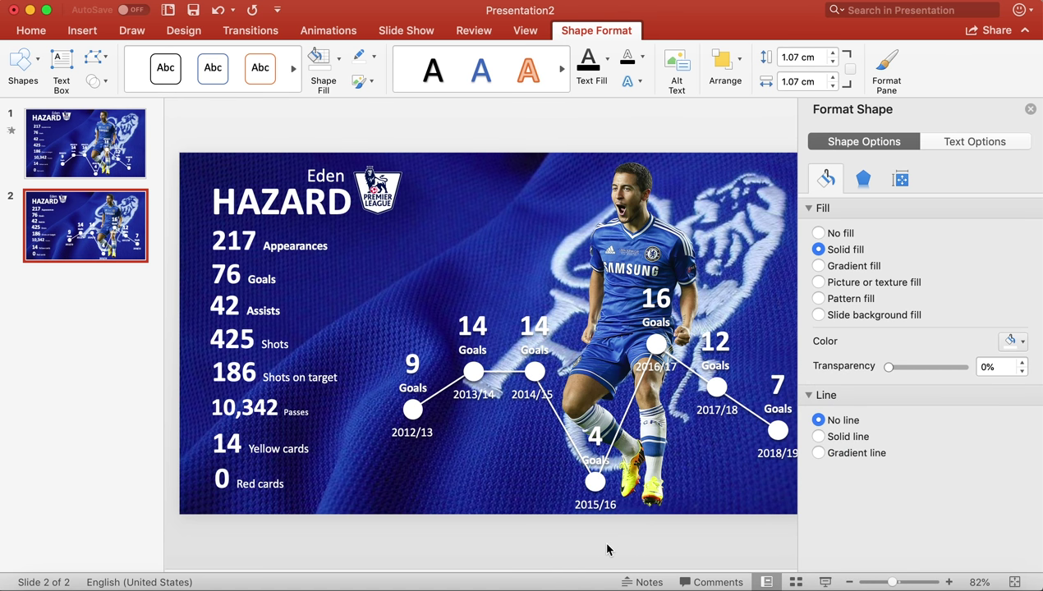
left_click(601, 553)
left_click(1030, 109)
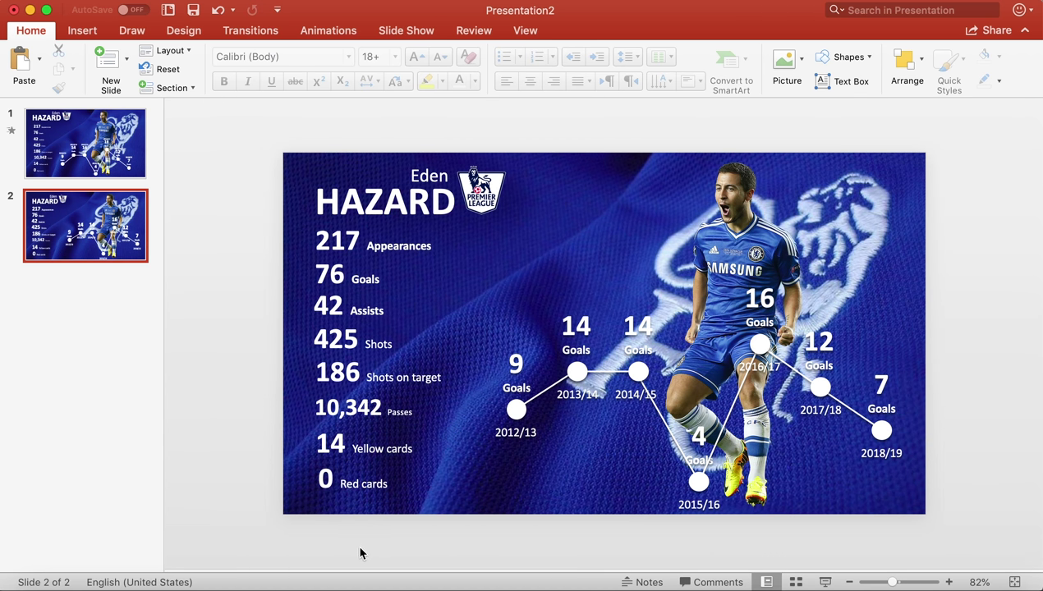
Give the HAZARD title a Pulse emphasis animation set to start After Previous.
left_click_drag(301, 544, 451, 220)
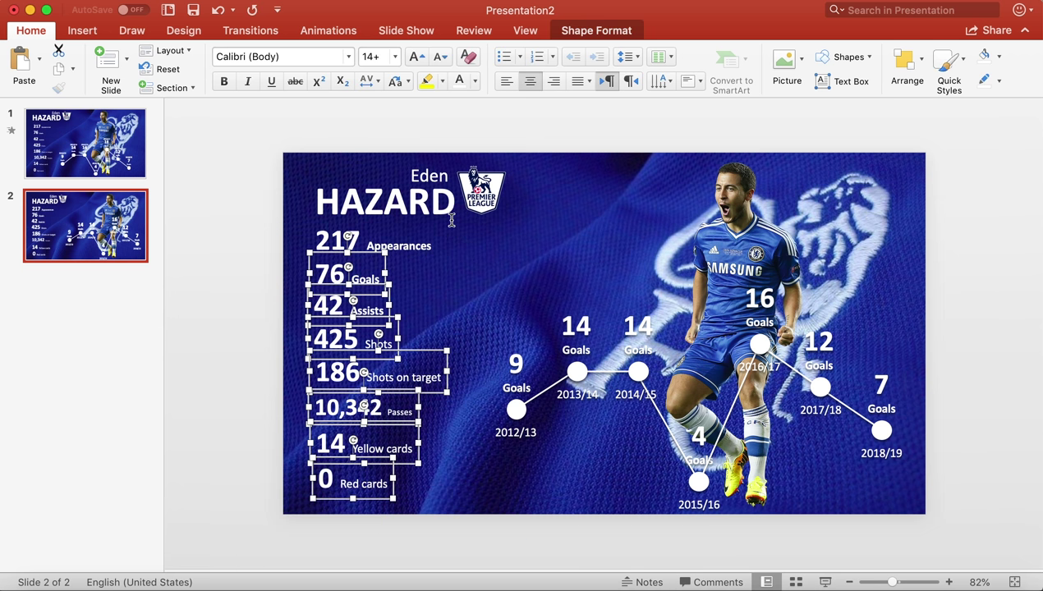
left_click(420, 199)
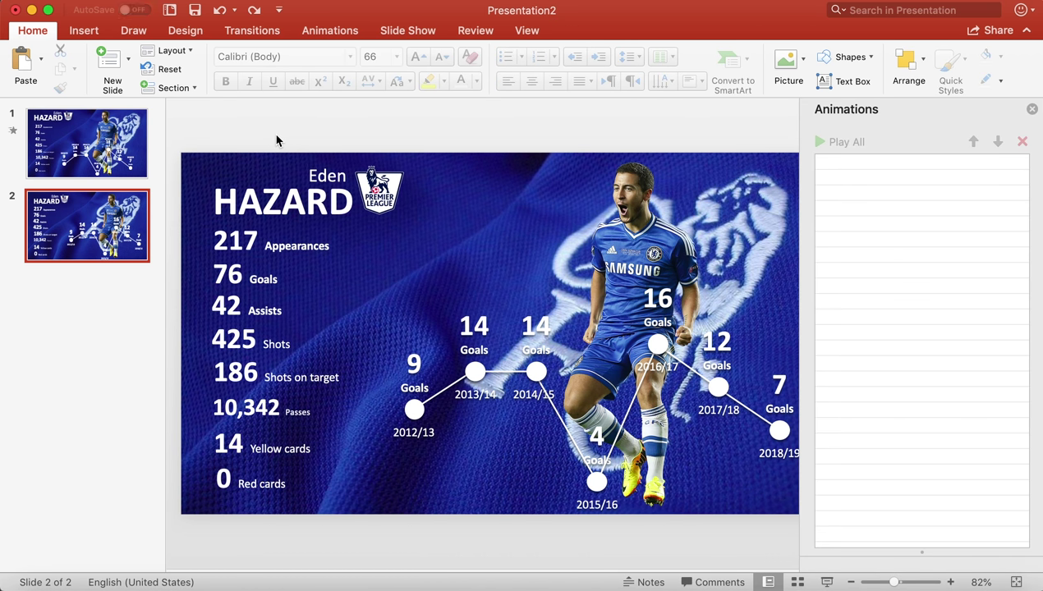
left_click(275, 193)
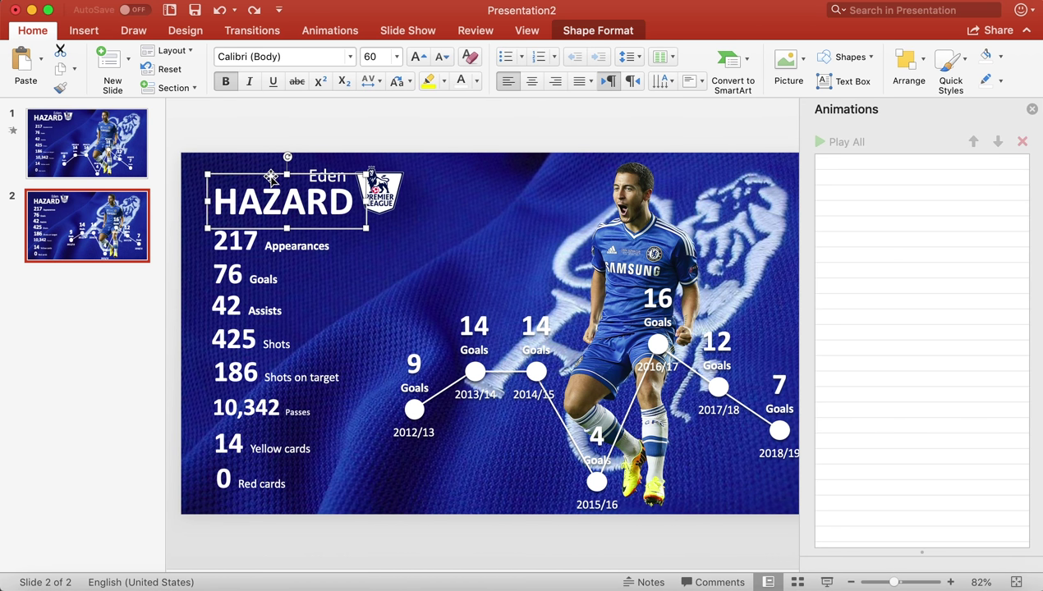
left_click(329, 31)
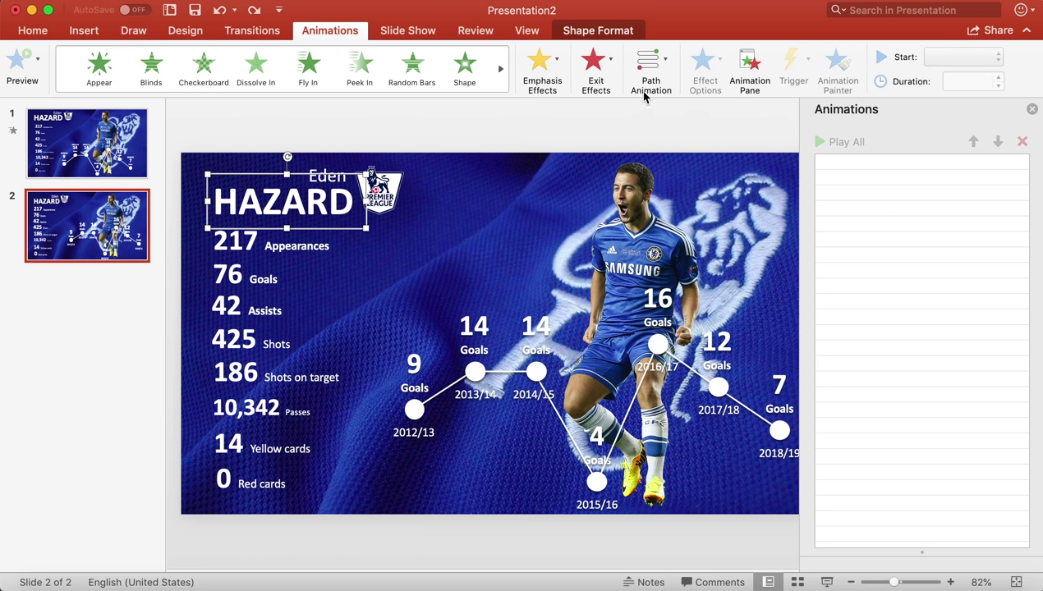
left_click(544, 60)
left_click(799, 380)
left_click(966, 57)
left_click(966, 86)
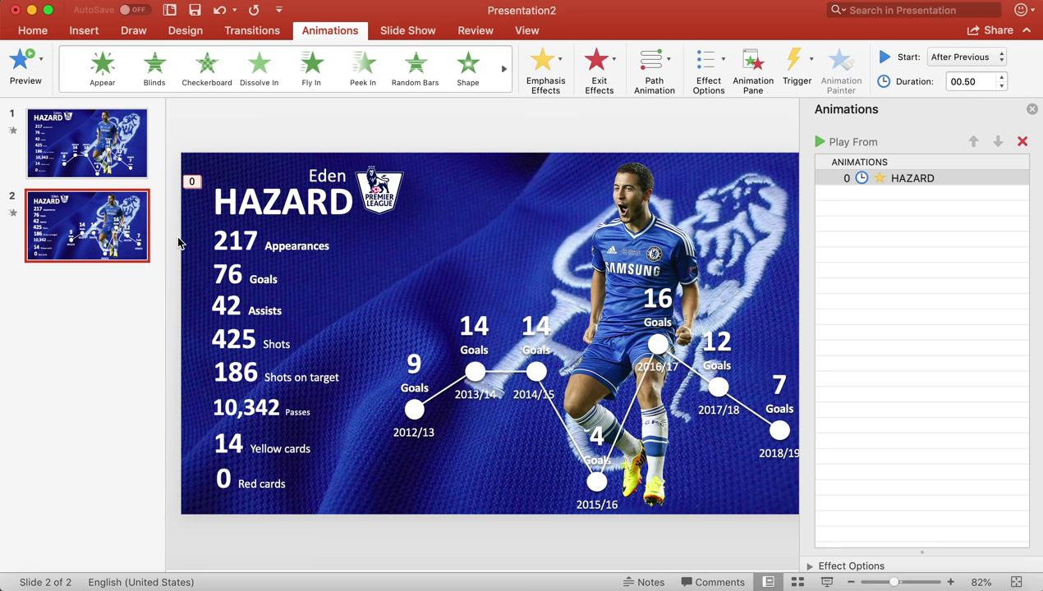
left_click_drag(170, 220, 393, 526)
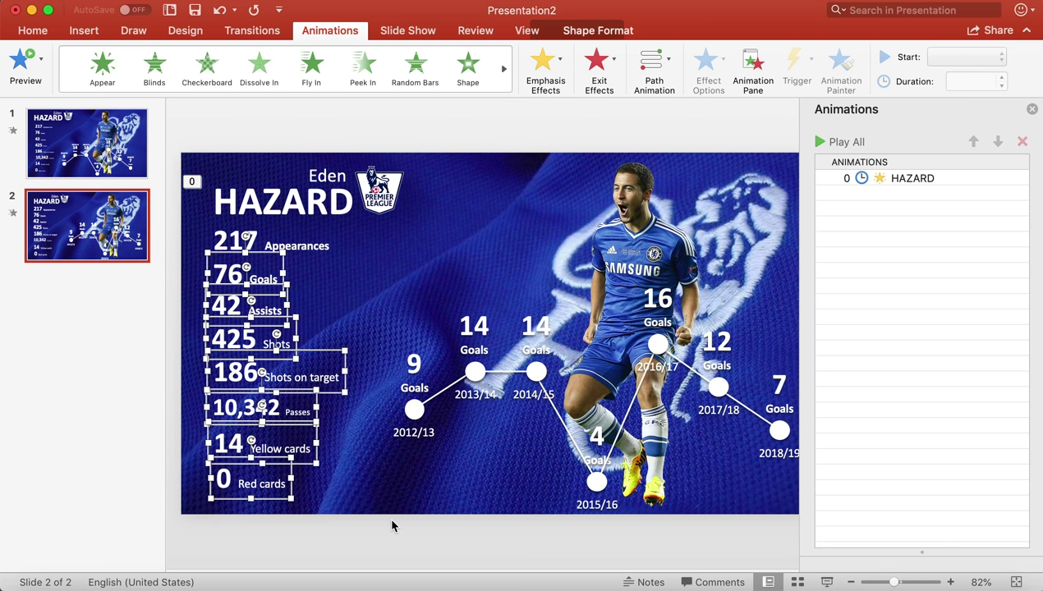
left_click(319, 249, "shift")
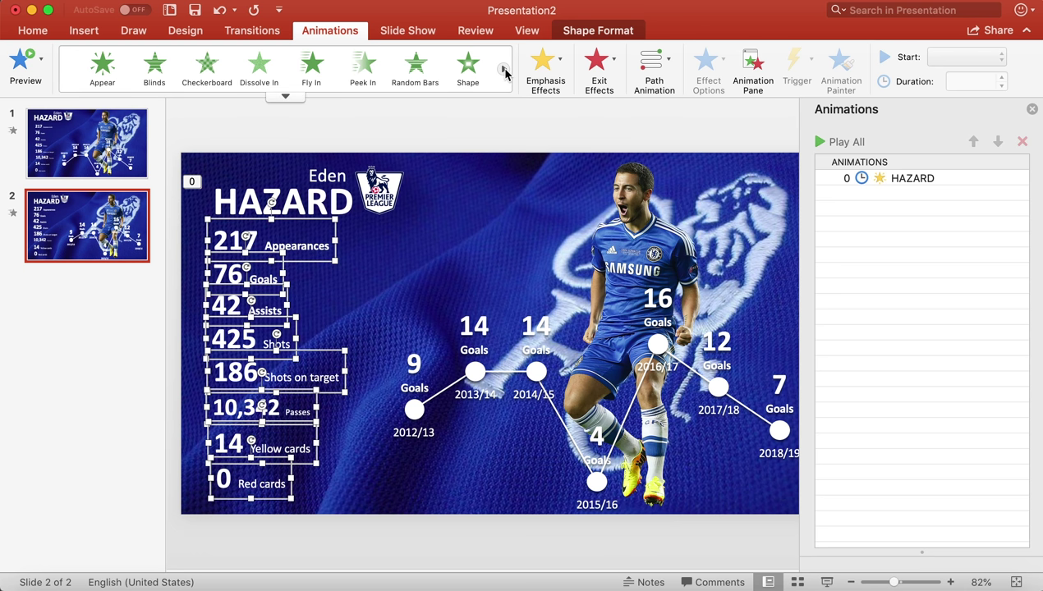
Make the eight stat lines Float In downward, each After Previous over 0.25 seconds.
left_click(504, 73)
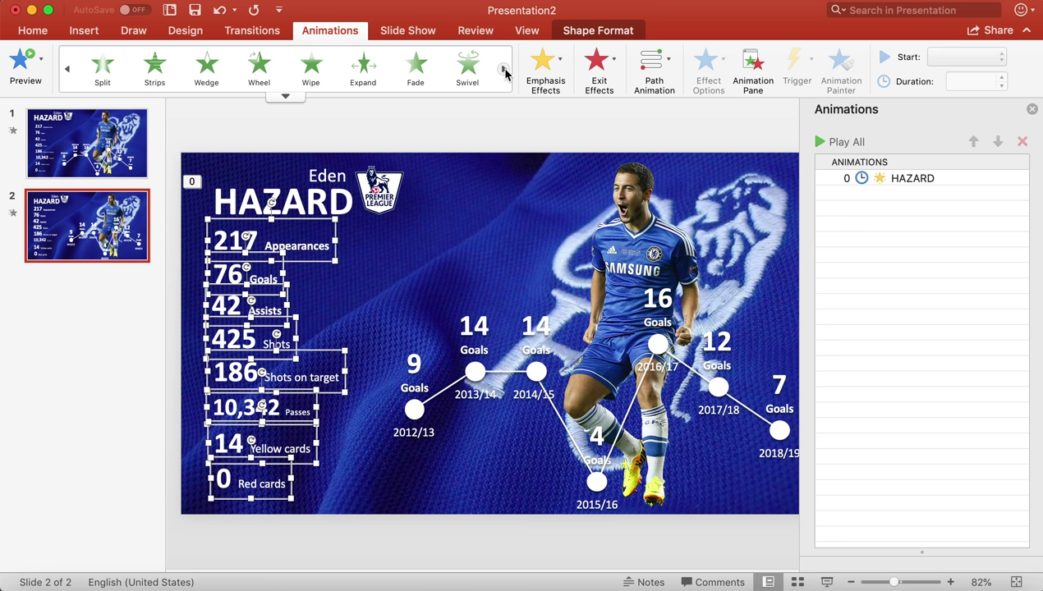
left_click(504, 72)
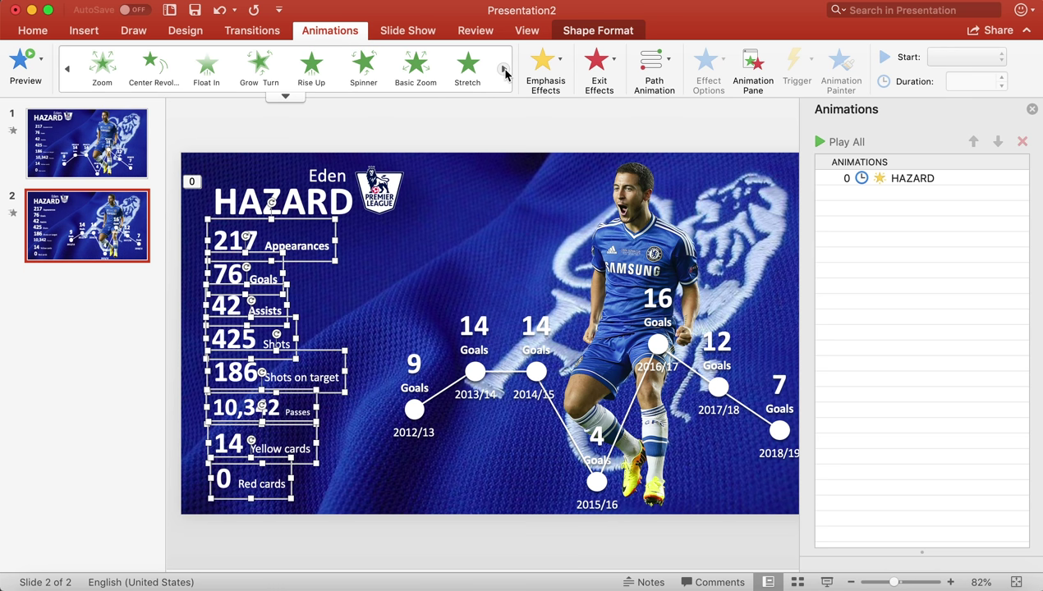
left_click(207, 65)
left_click(708, 68)
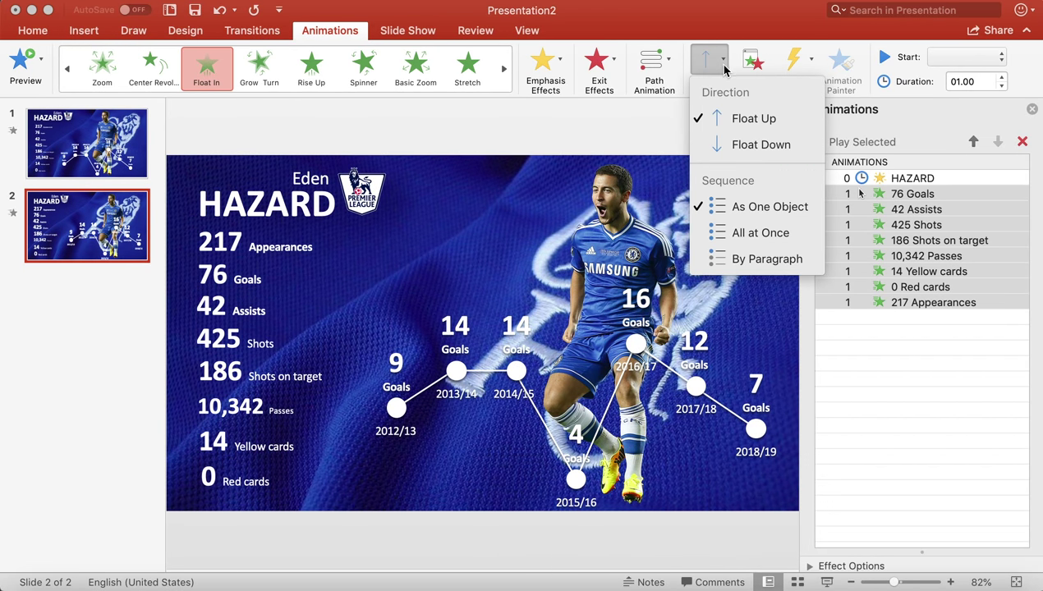
left_click(743, 142)
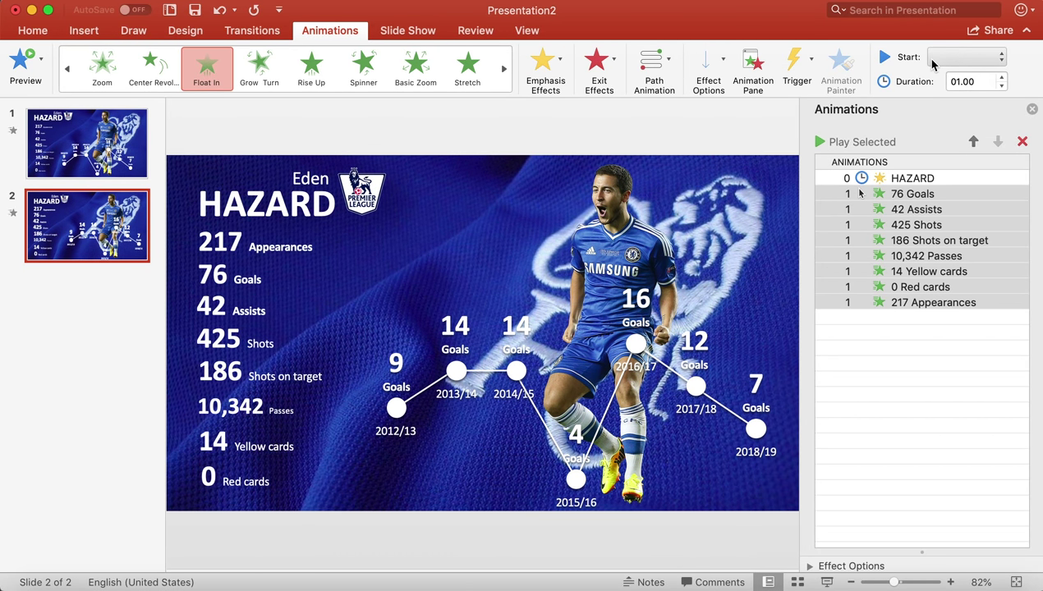
left_click(966, 57)
left_click(973, 85)
left_click(1001, 86)
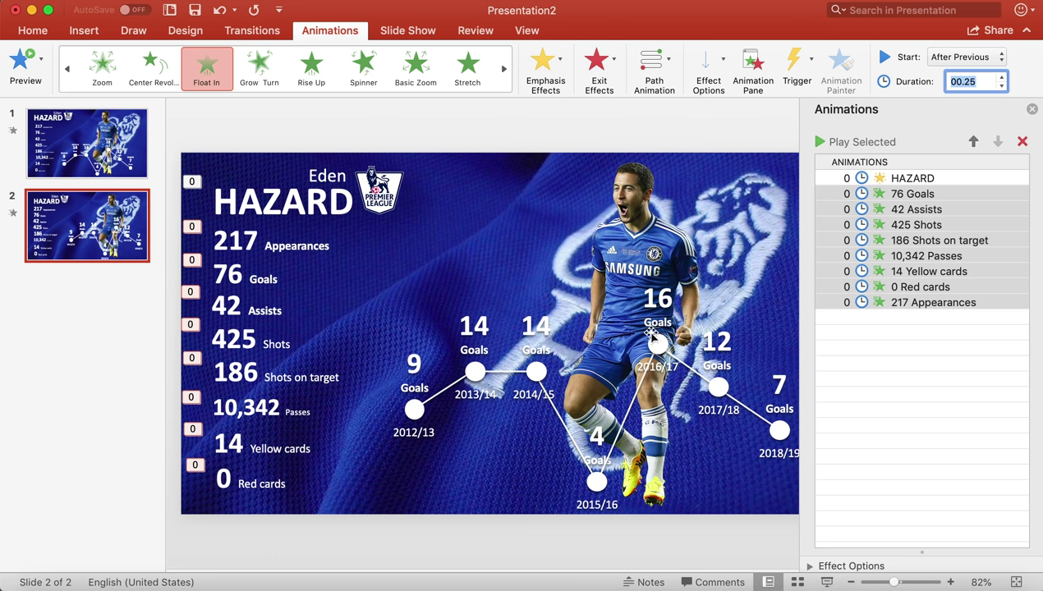
left_click(453, 550)
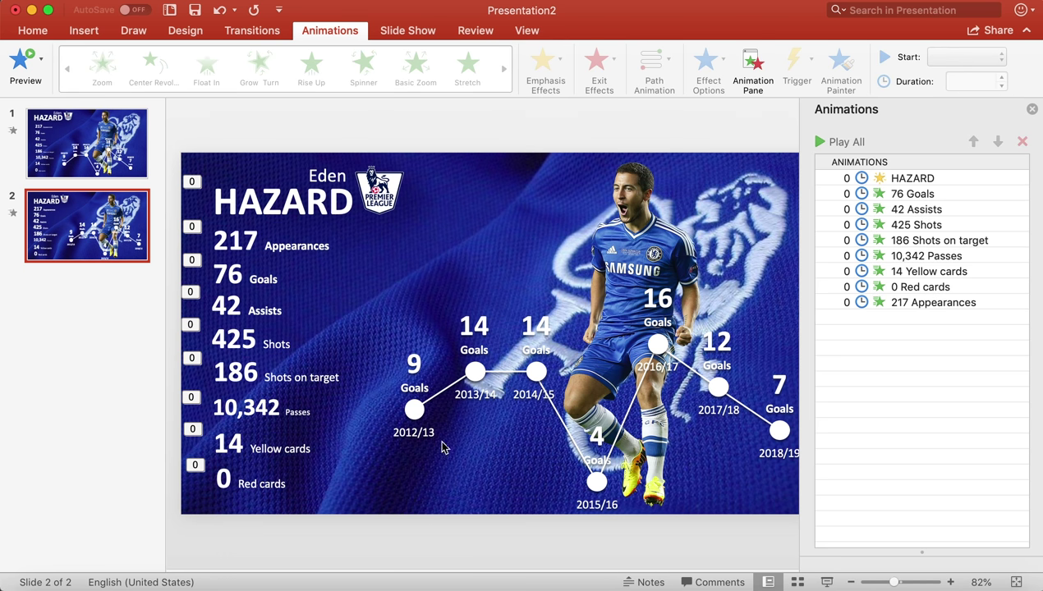
Give the 2012/13 chart dot a Fade entrance effect.
left_click(414, 412)
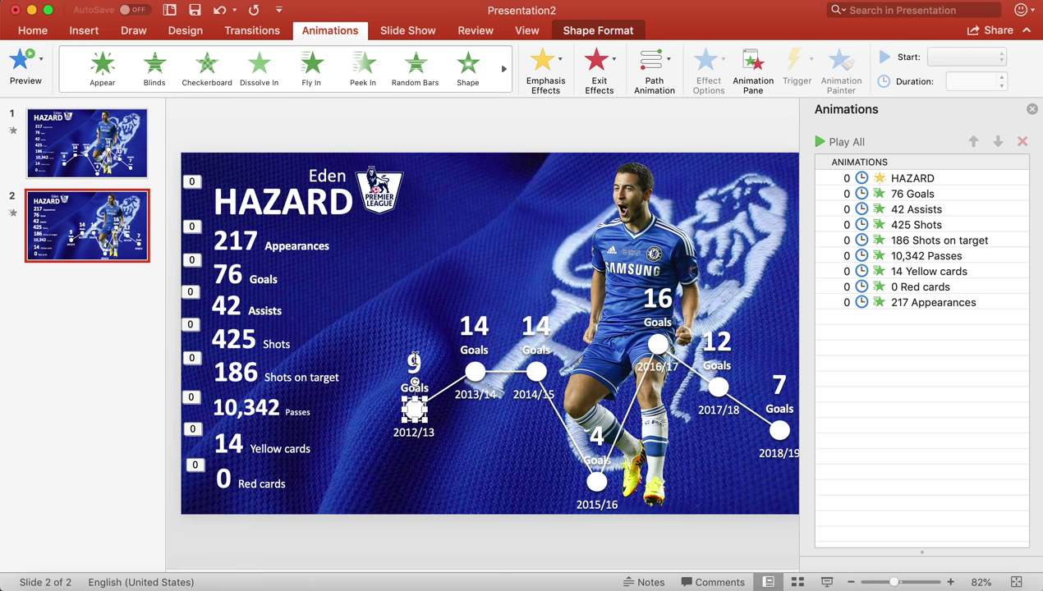
left_click(415, 362, "shift")
left_click(421, 435, "shift")
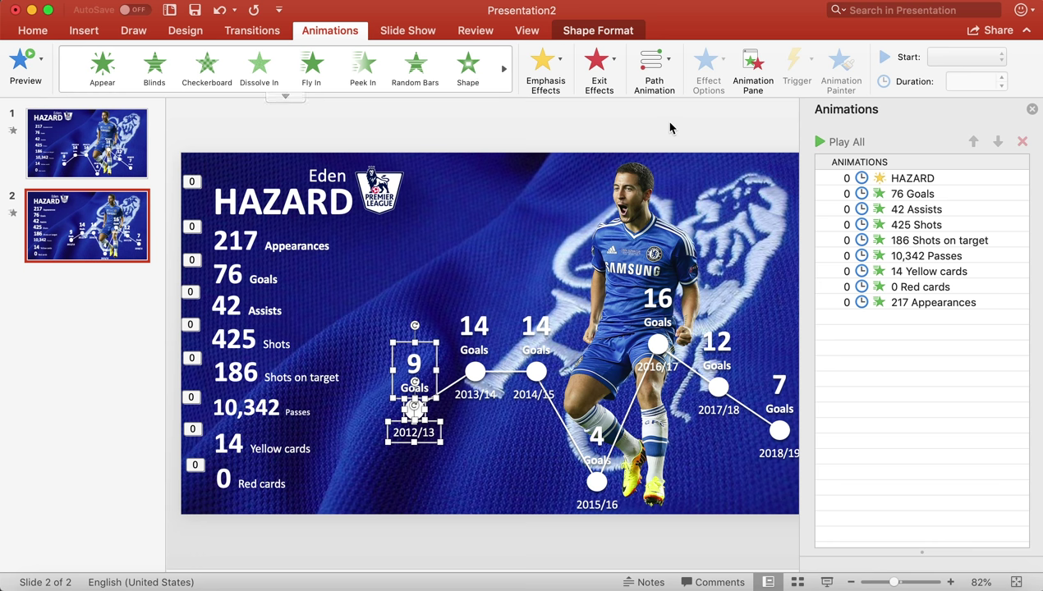
left_click(477, 546)
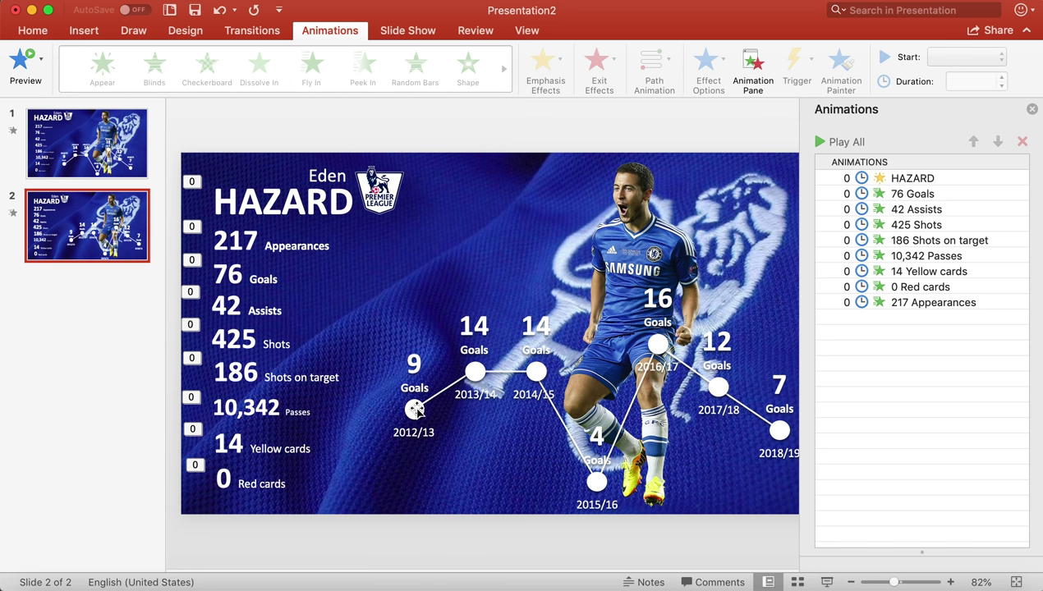
left_click(415, 408)
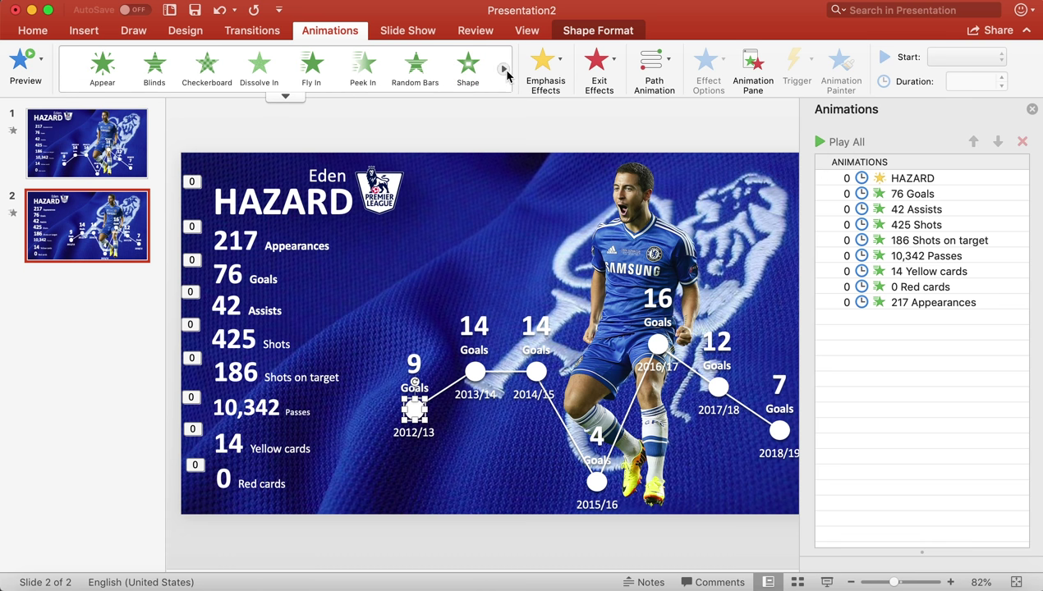
left_click(505, 71)
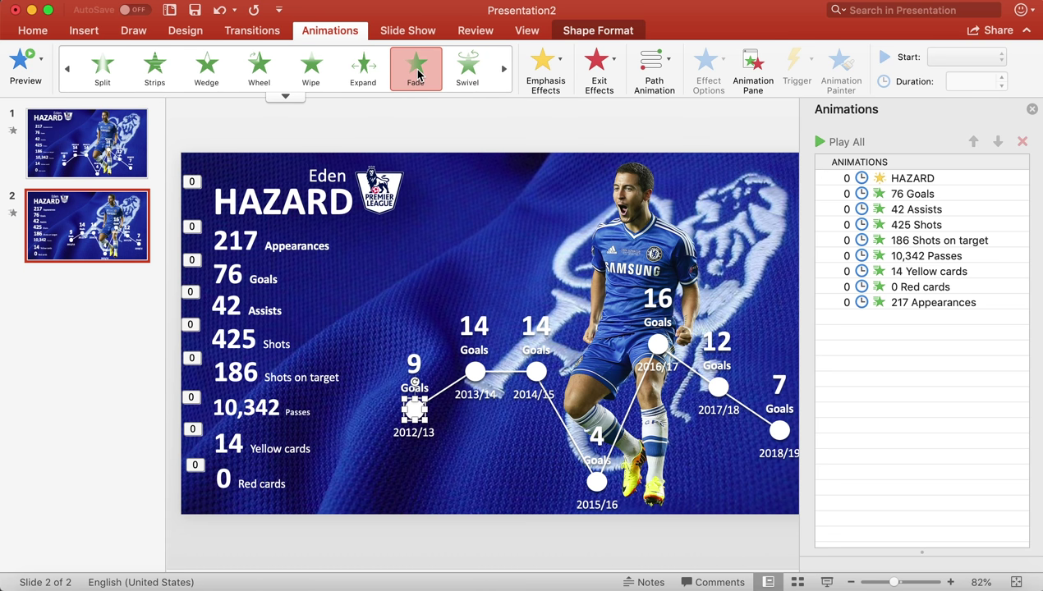
left_click(545, 64)
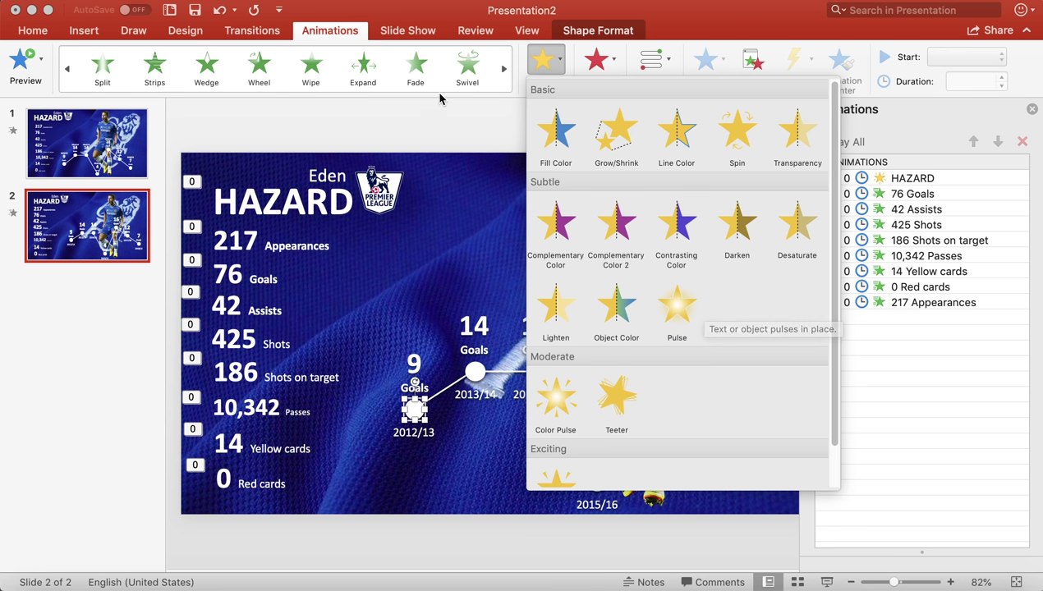
left_click(416, 71)
left_click(416, 69)
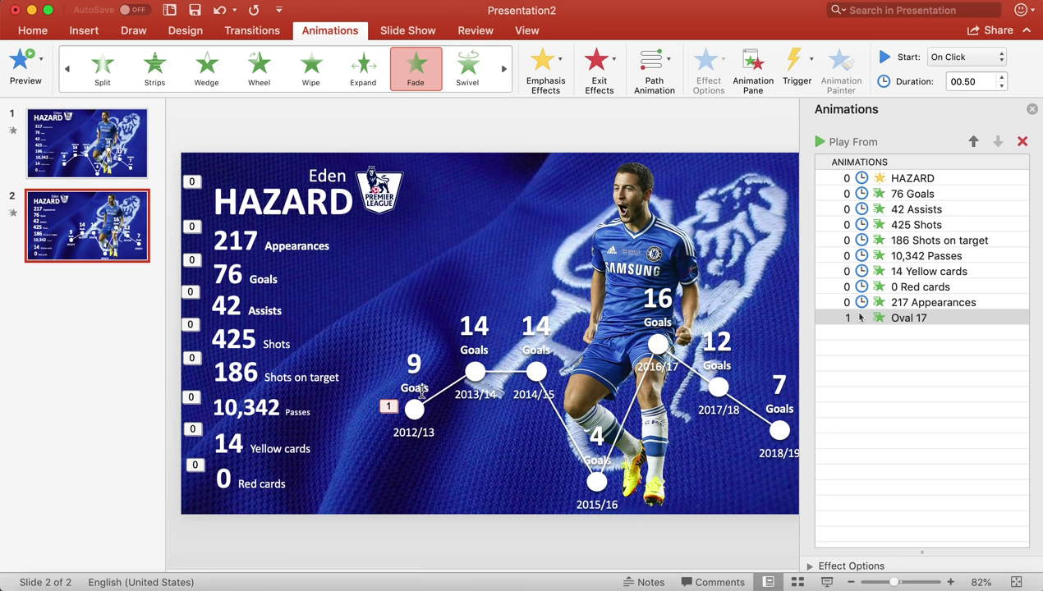
left_click(420, 392)
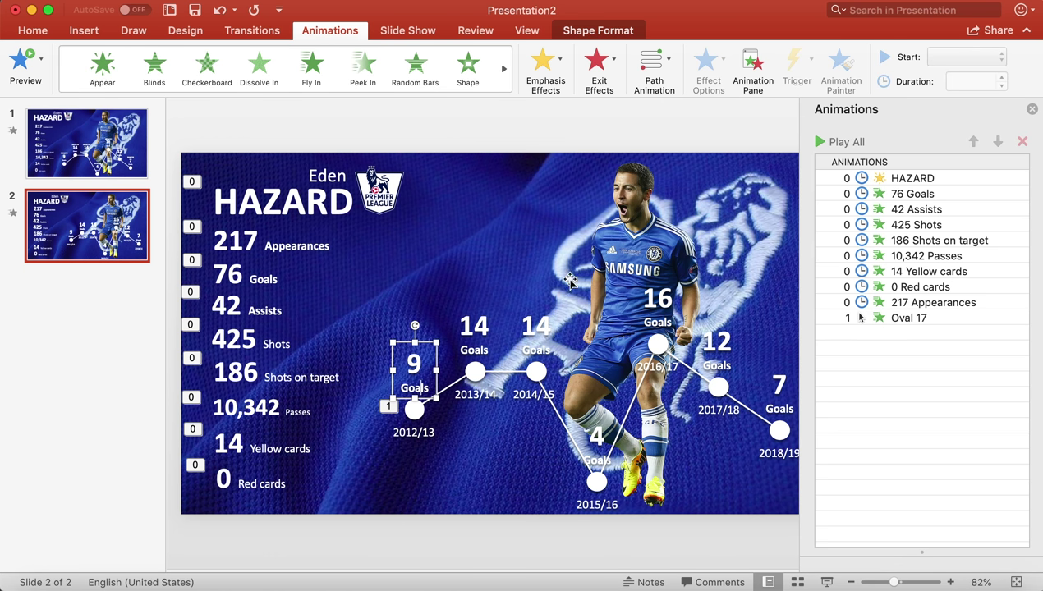
Fade in the 9 Goals and 2012/13 labels After Previous at 0.25 s, and set the dot's fade timing.
left_click(427, 434, "shift")
left_click(505, 68)
left_click(415, 66)
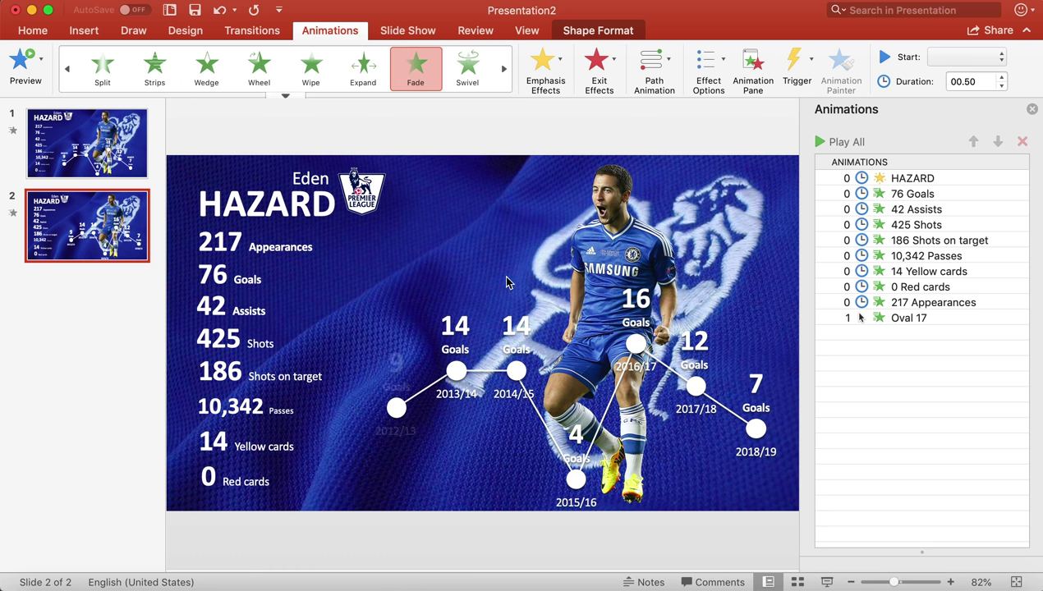
left_click(957, 56)
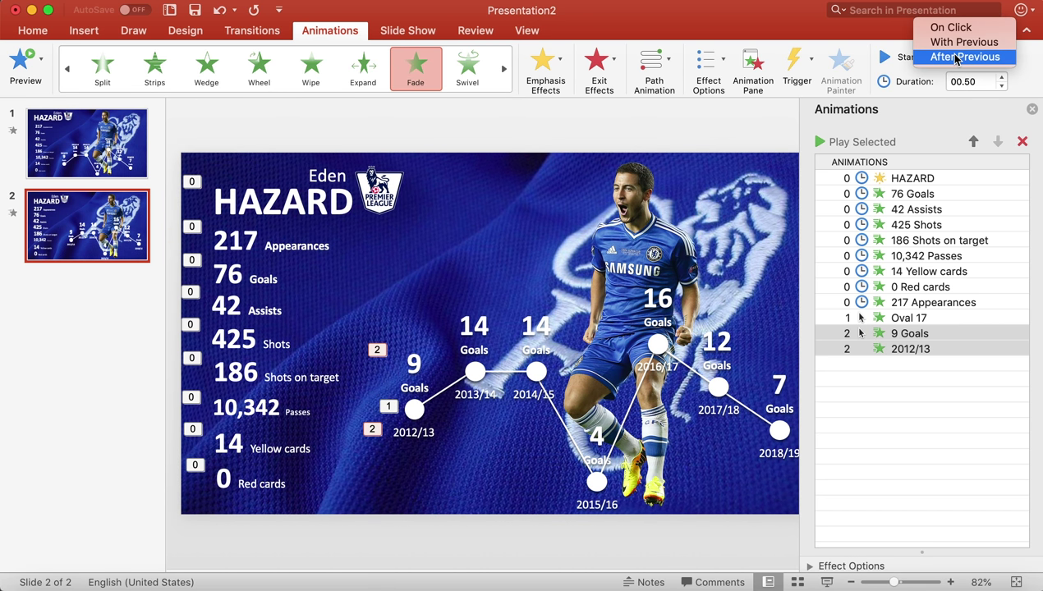
left_click(957, 57)
left_click(1001, 85)
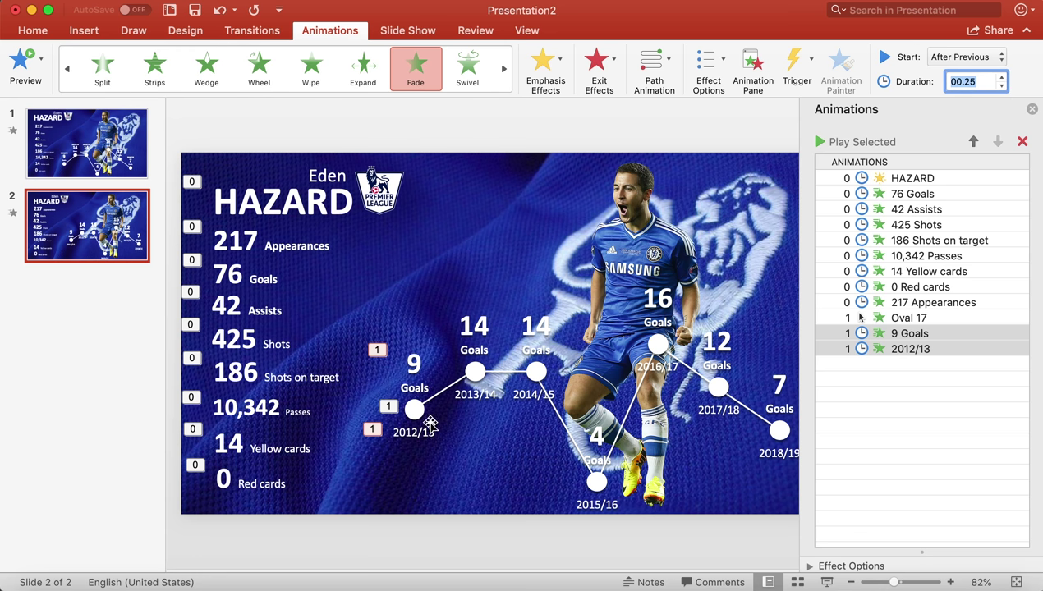
left_click(389, 408)
left_click(948, 57)
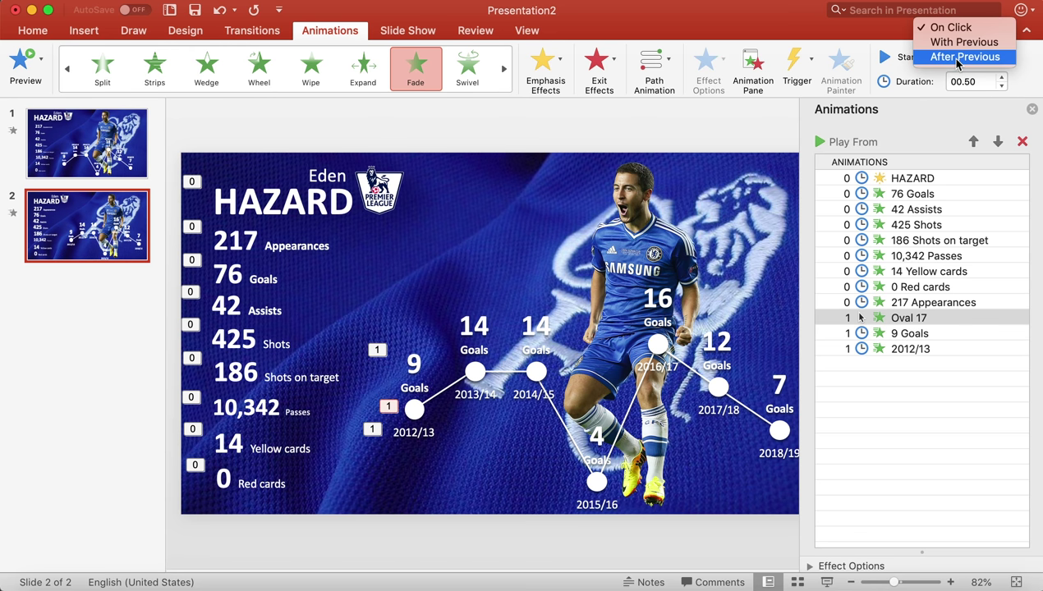
left_click(508, 299)
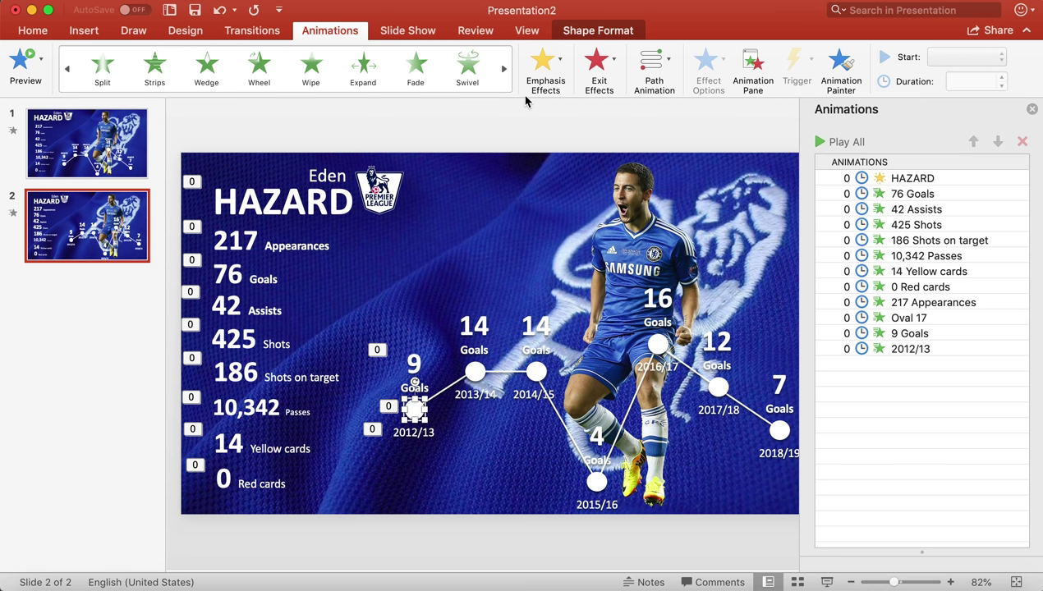
Try adding a Pulse emphasis, then remove and undo the misplaced Pulse attempts.
left_click(563, 62)
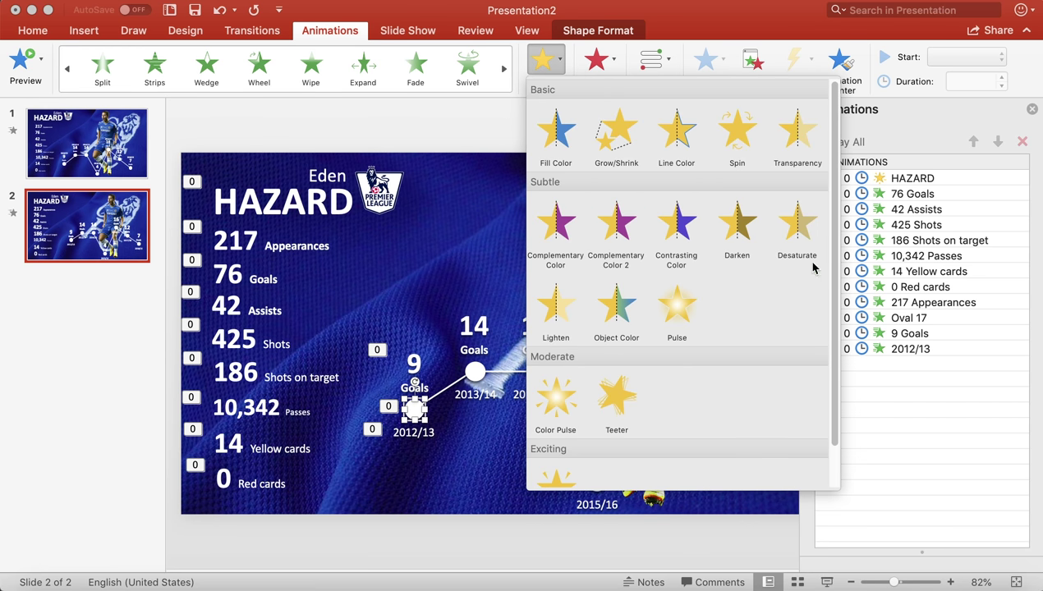
left_click(677, 311)
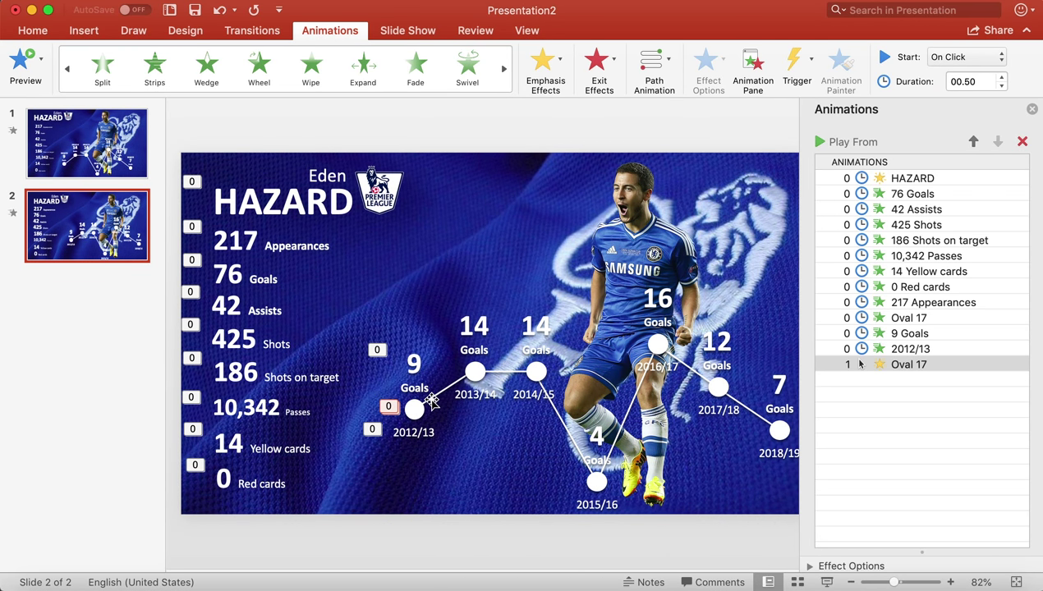
left_click(1022, 142)
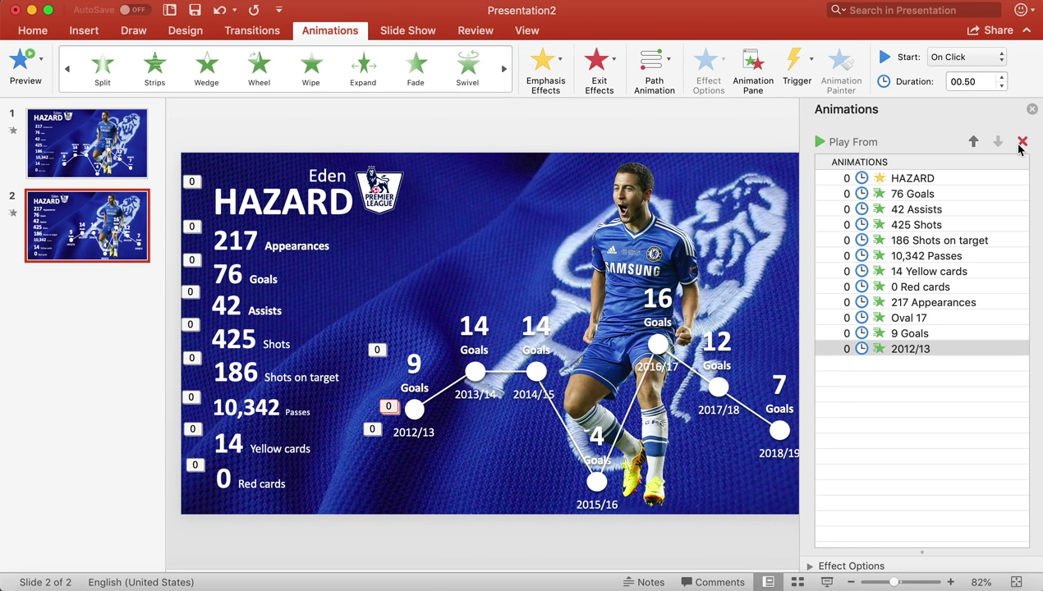
left_click(563, 63)
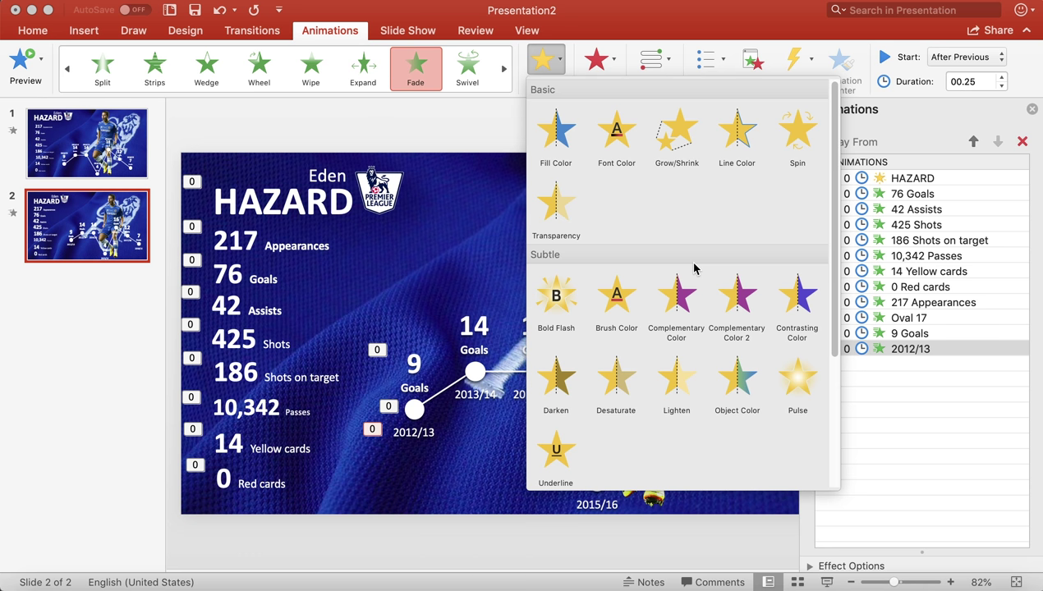
left_click(800, 399)
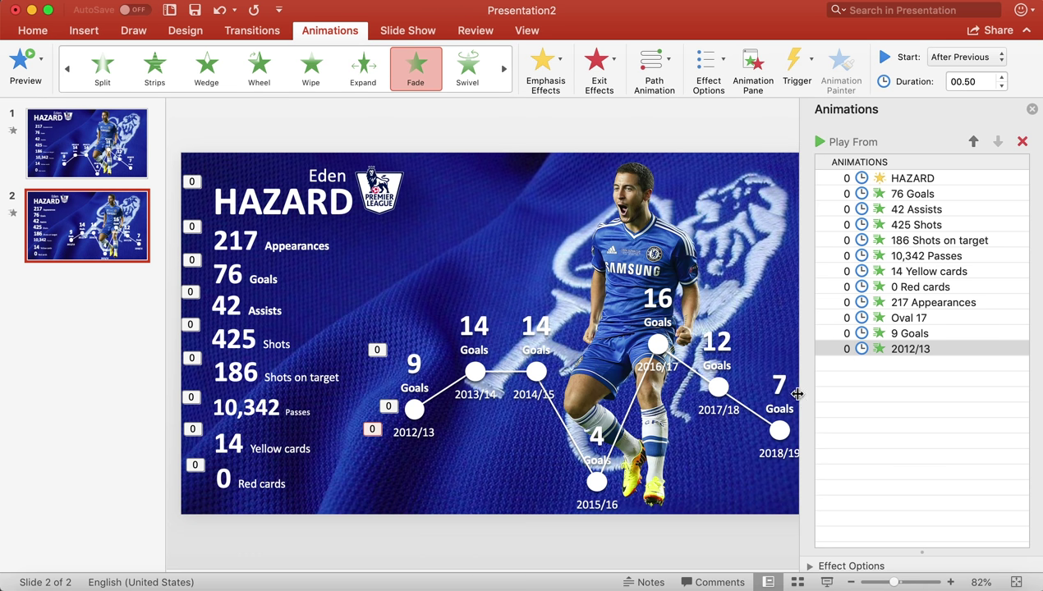
key("ctrl+z")
left_click(390, 408)
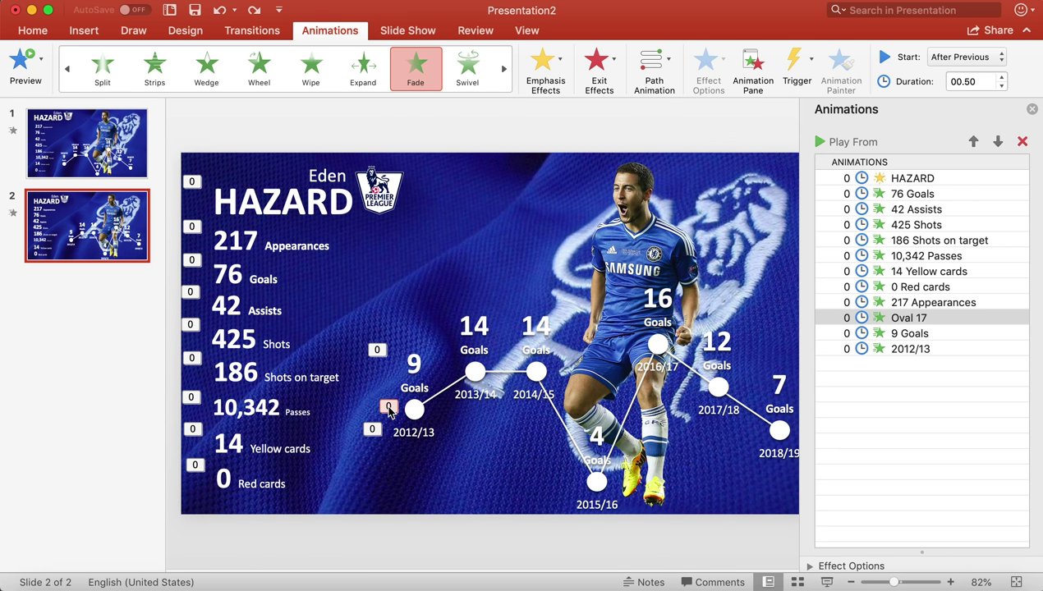
left_click(543, 62)
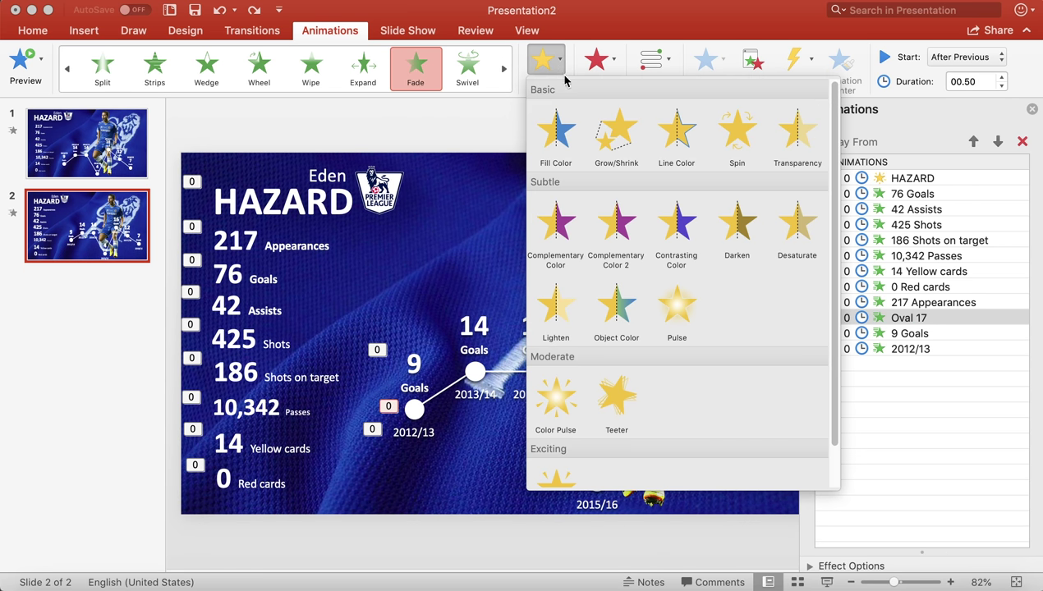
left_click(679, 309)
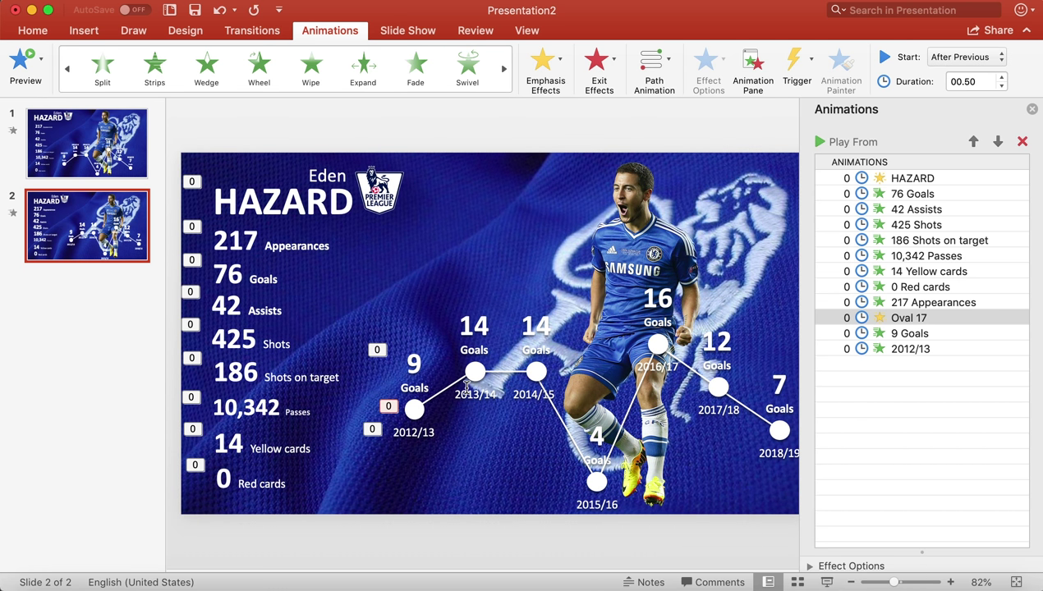
key("ctrl+z")
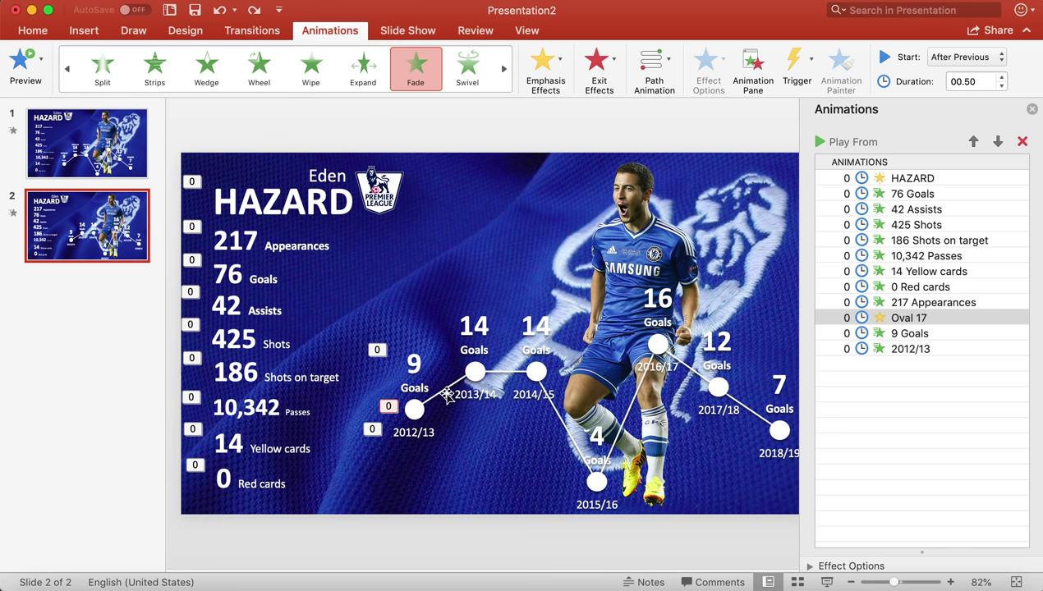
Add a Pulse emphasis to the 2012/13 dot, starting After Previous.
left_click(450, 538)
left_click(414, 409)
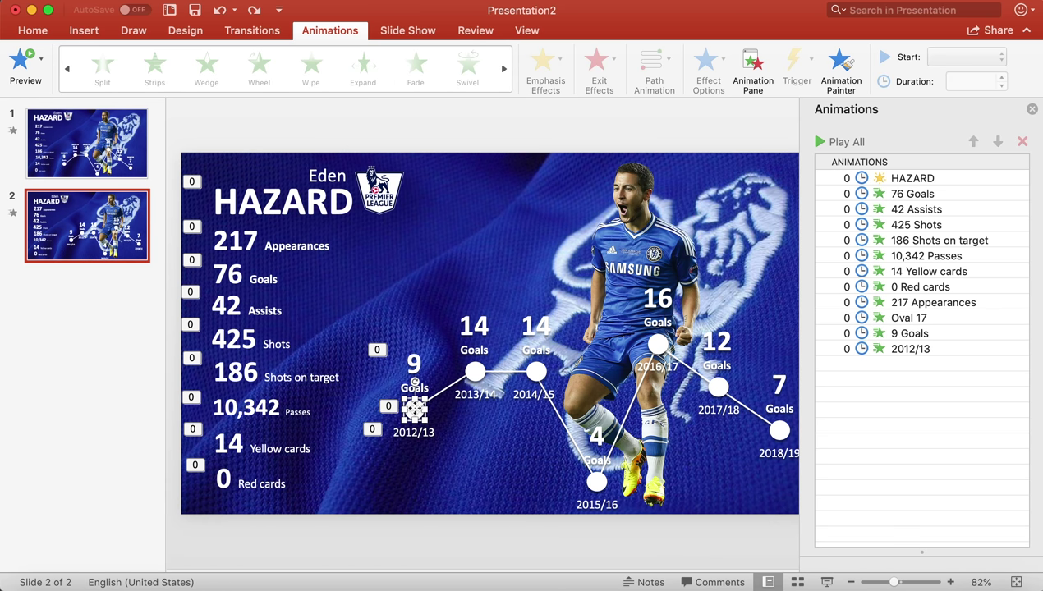
left_click(533, 61)
left_click(680, 305)
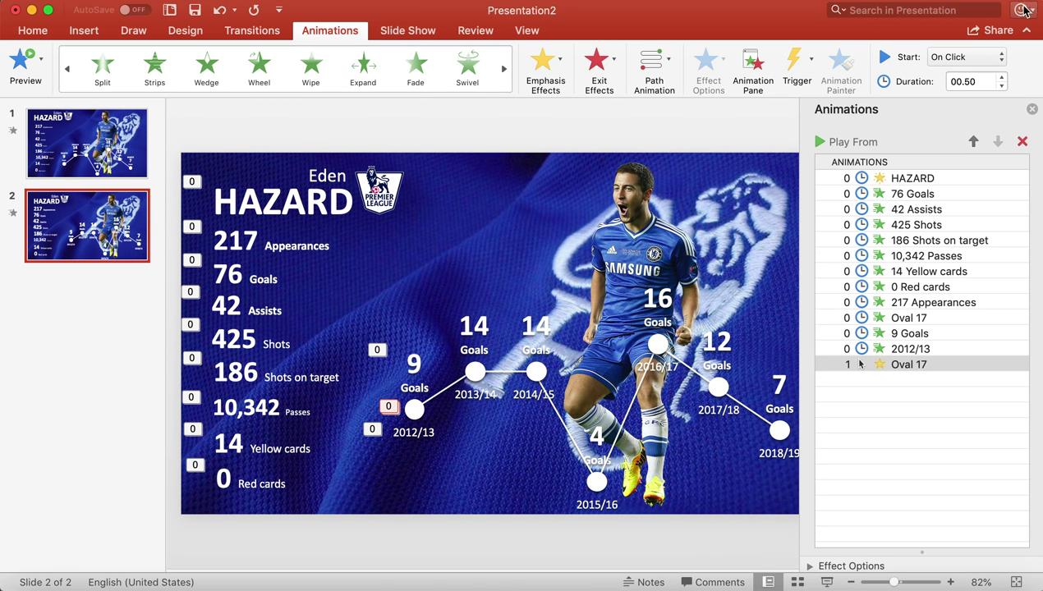
left_click(972, 58)
left_click(966, 86)
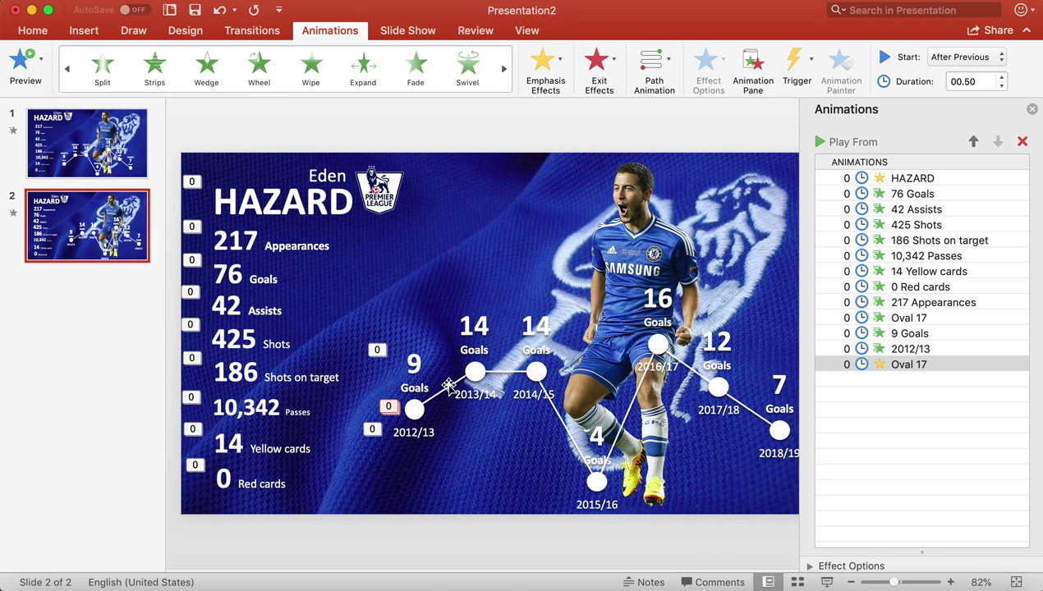
Make the line to the 2013/14 dot Wipe in From Left, After Previous.
left_click(460, 378)
left_click(311, 66)
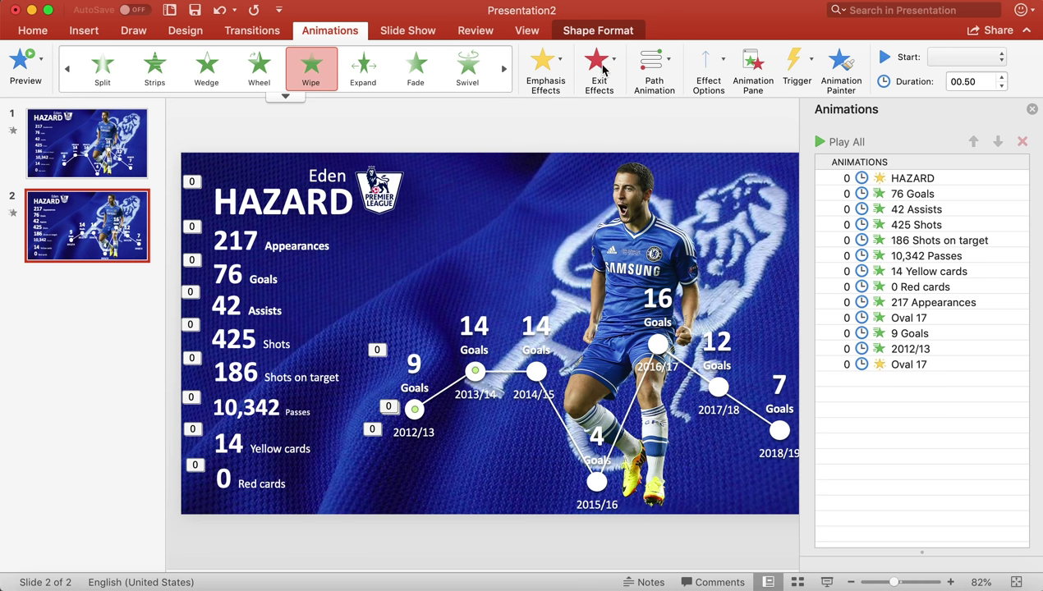
left_click(695, 66)
left_click(757, 145)
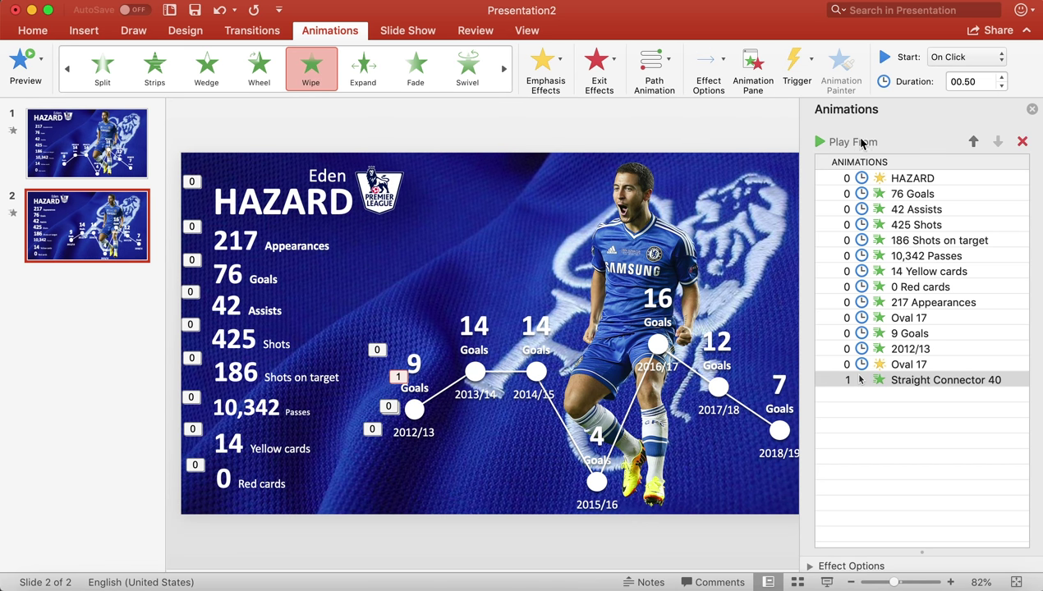
left_click(973, 64)
left_click(973, 86)
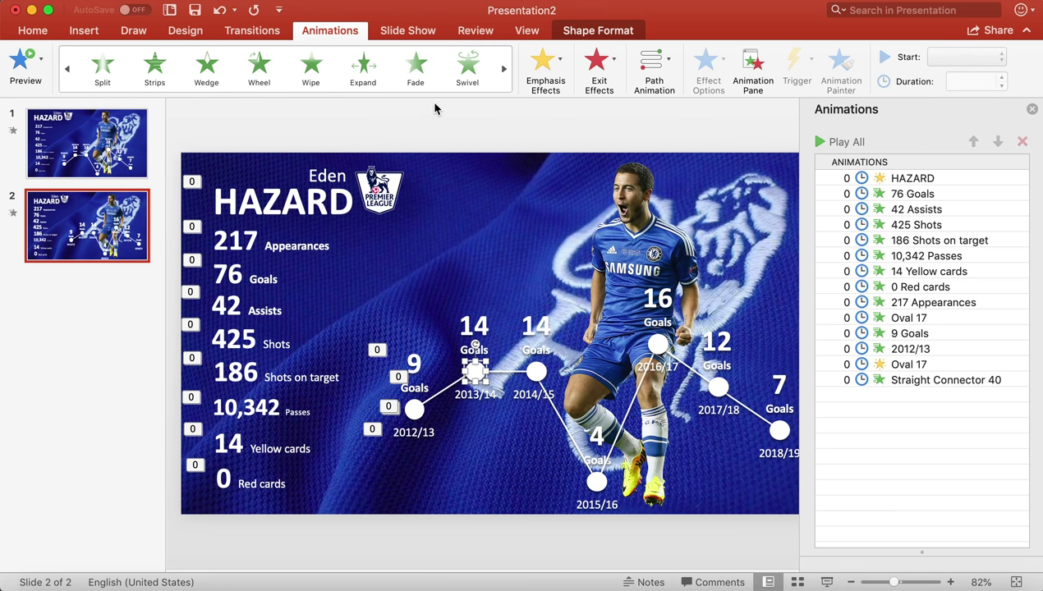
Fade in the 2013/14 dot and its 14 Goals and 2013/14 labels, each After Previous.
left_click(415, 69)
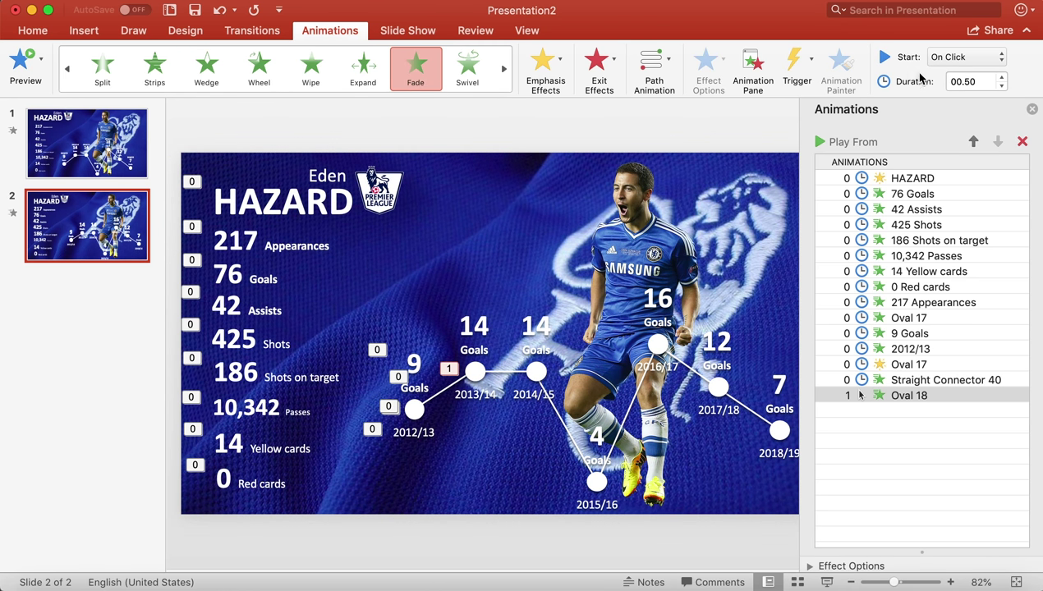
left_click(955, 58)
left_click(962, 84)
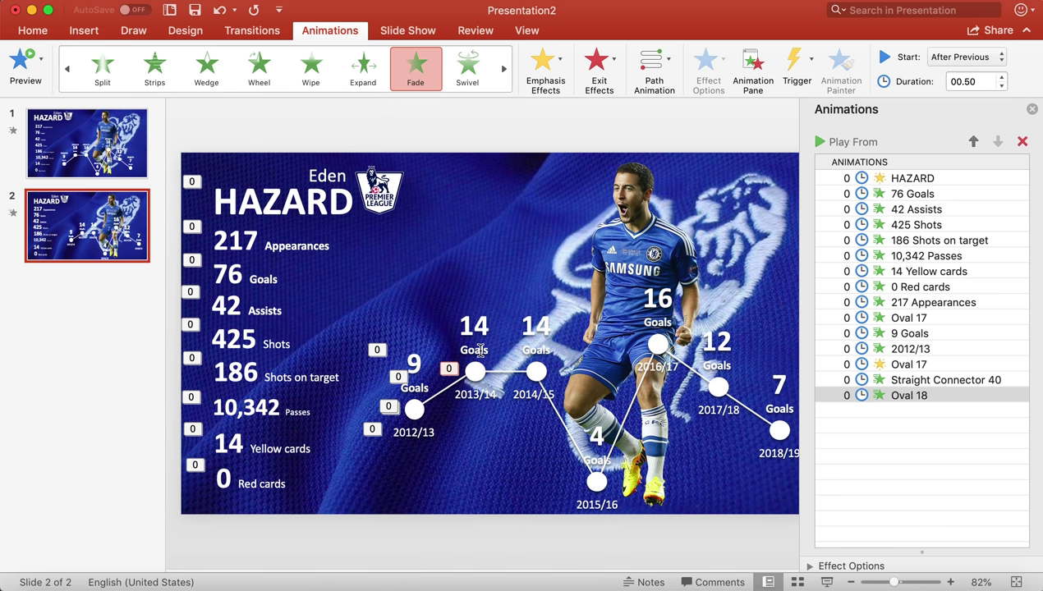
left_click(480, 393)
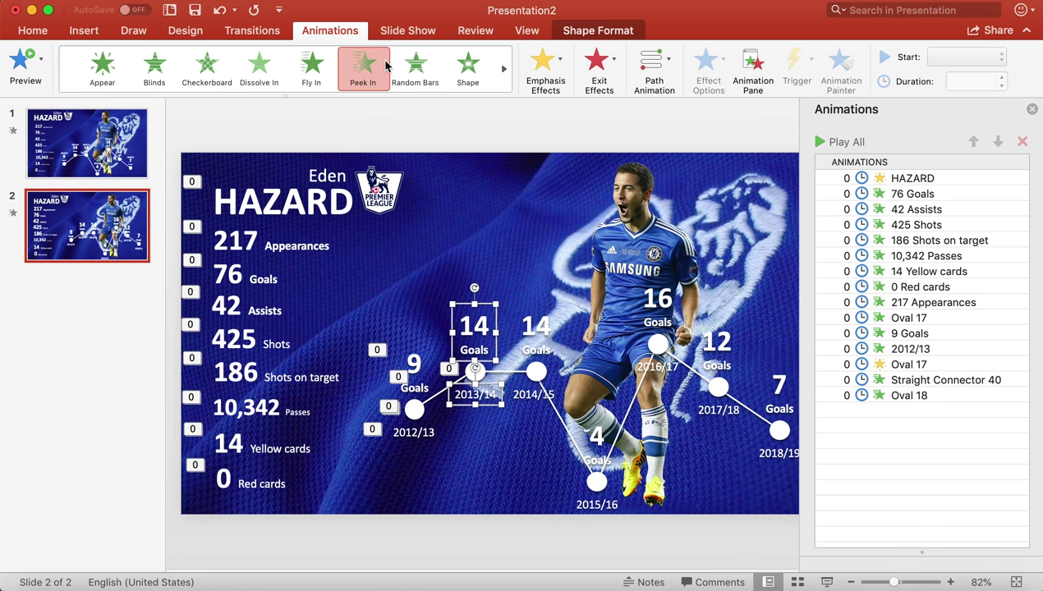
left_click(504, 68)
left_click(416, 67)
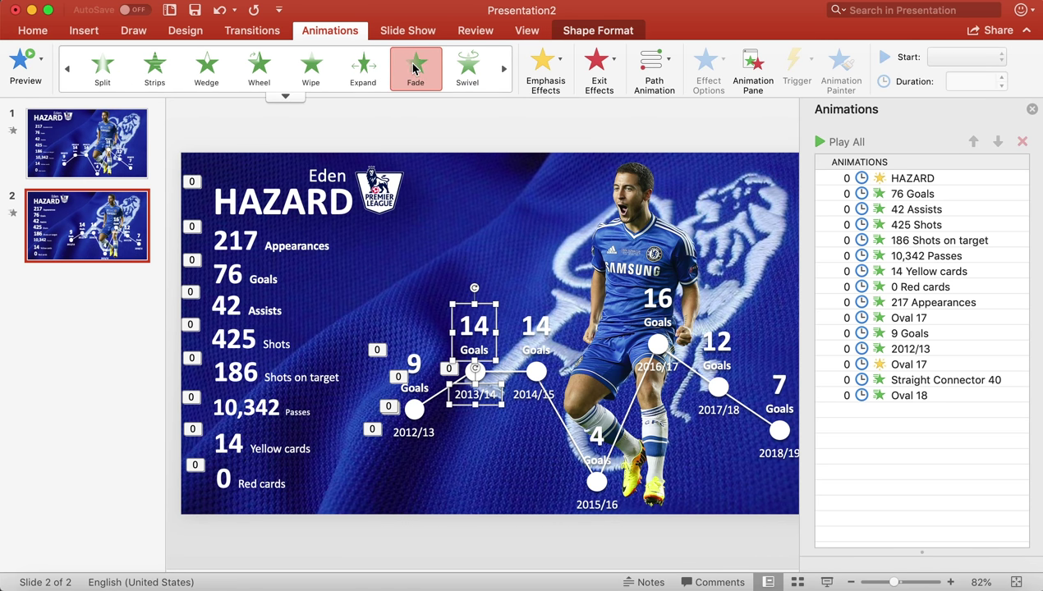
left_click(967, 57)
left_click(961, 83)
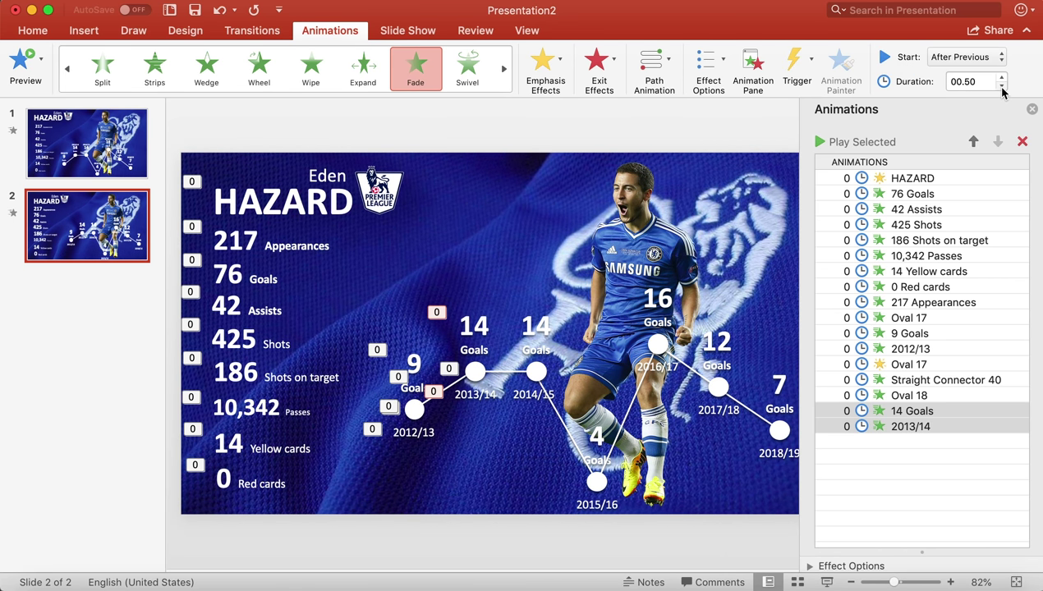
Add an After Previous Pulse emphasis to the 2013/14 dot.
left_click(479, 374)
left_click(543, 59)
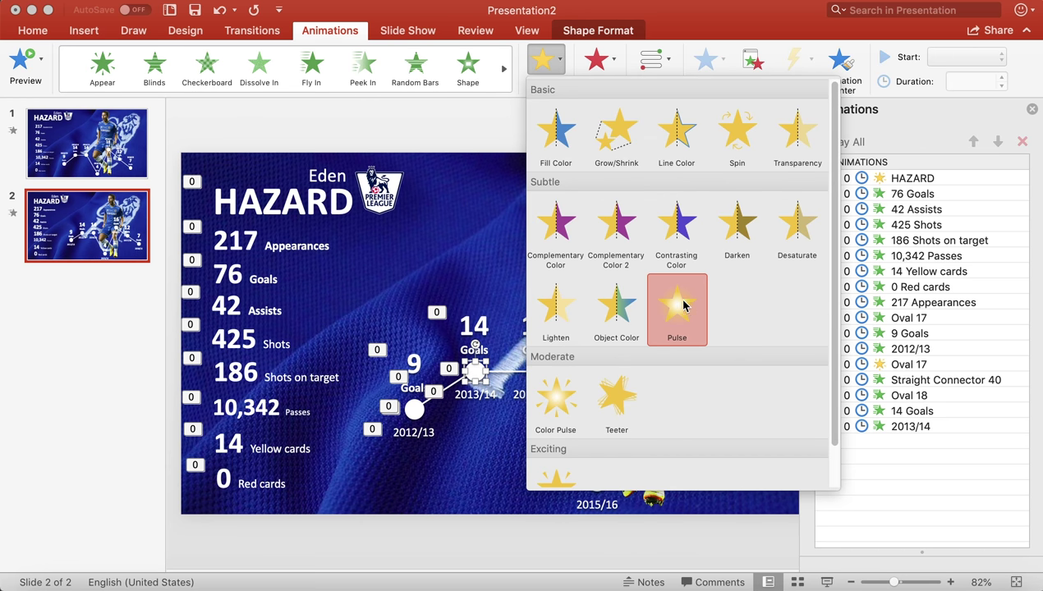
left_click(683, 306)
left_click(967, 57)
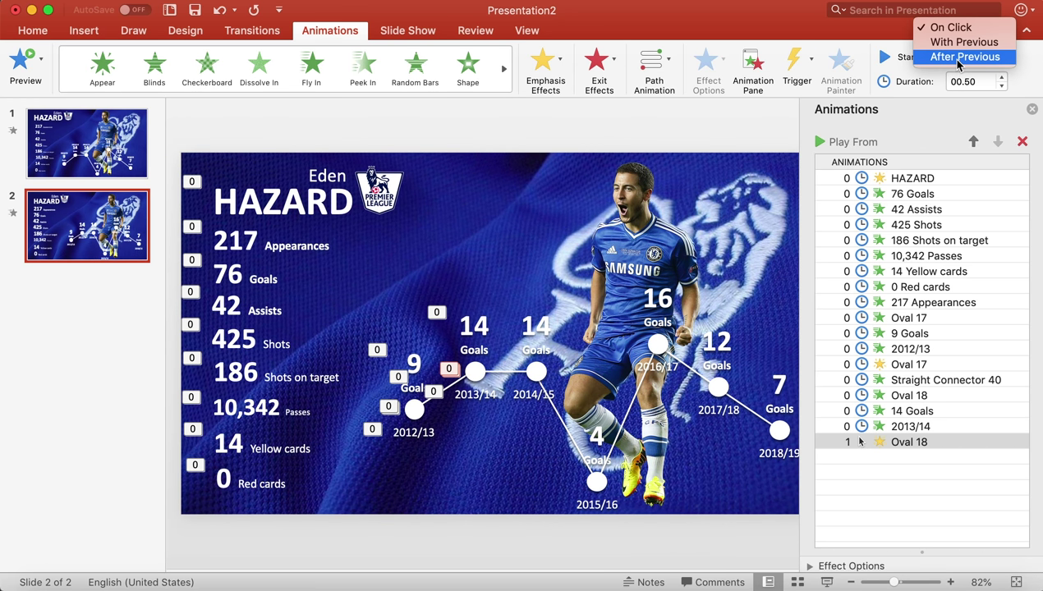
left_click(957, 61)
Give the line from 2013/14 to 2014/15 a Wipe entrance.
left_click(507, 371)
left_click(503, 69)
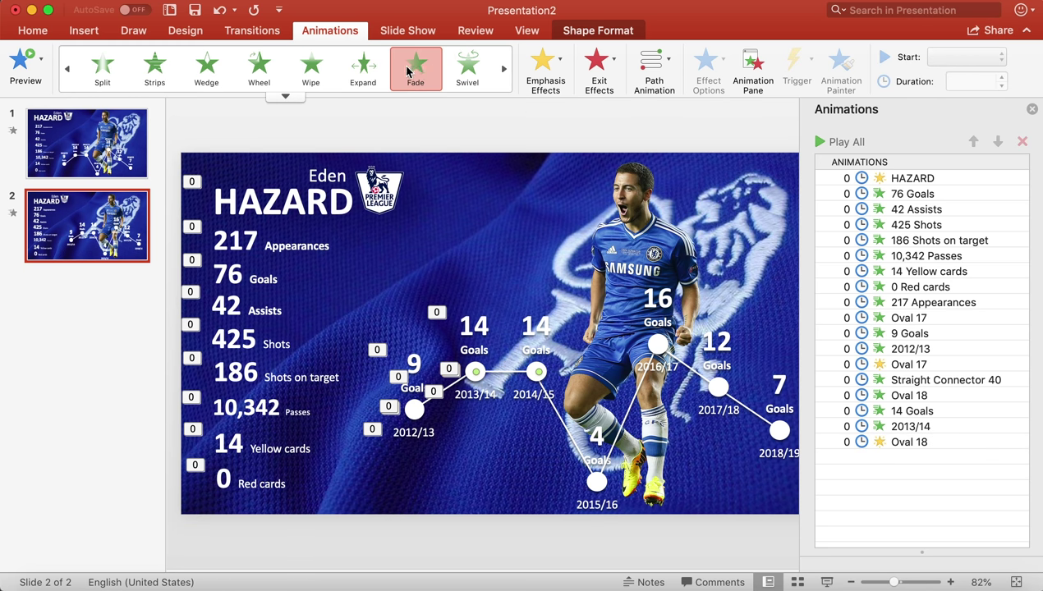
left_click(311, 67)
left_click(712, 61)
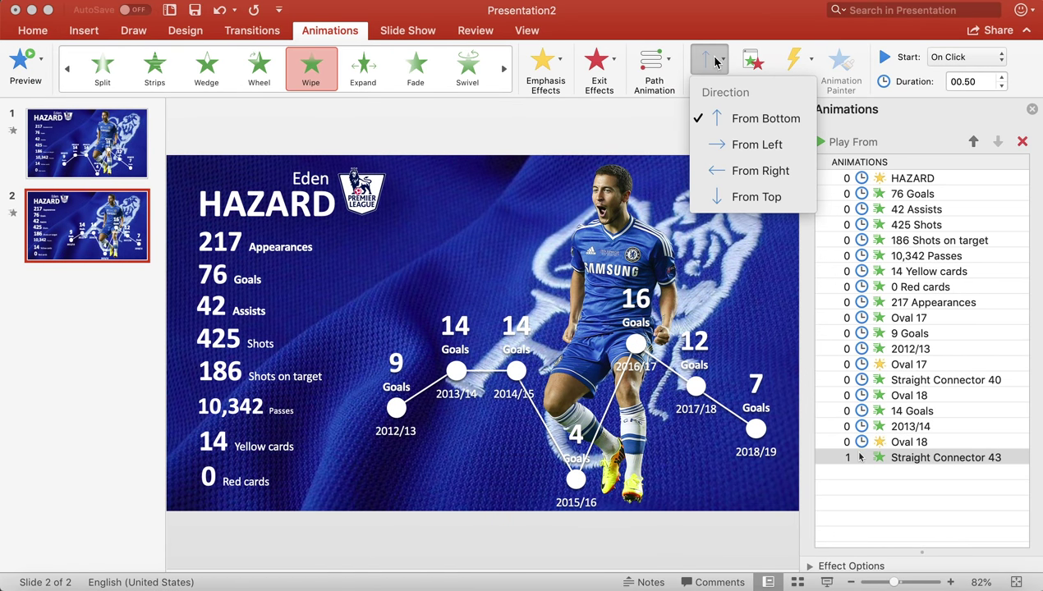
Set the 2014/15 connector's Wipe to From Left, starting After Previous.
left_click(757, 144)
left_click(967, 57)
left_click(959, 84)
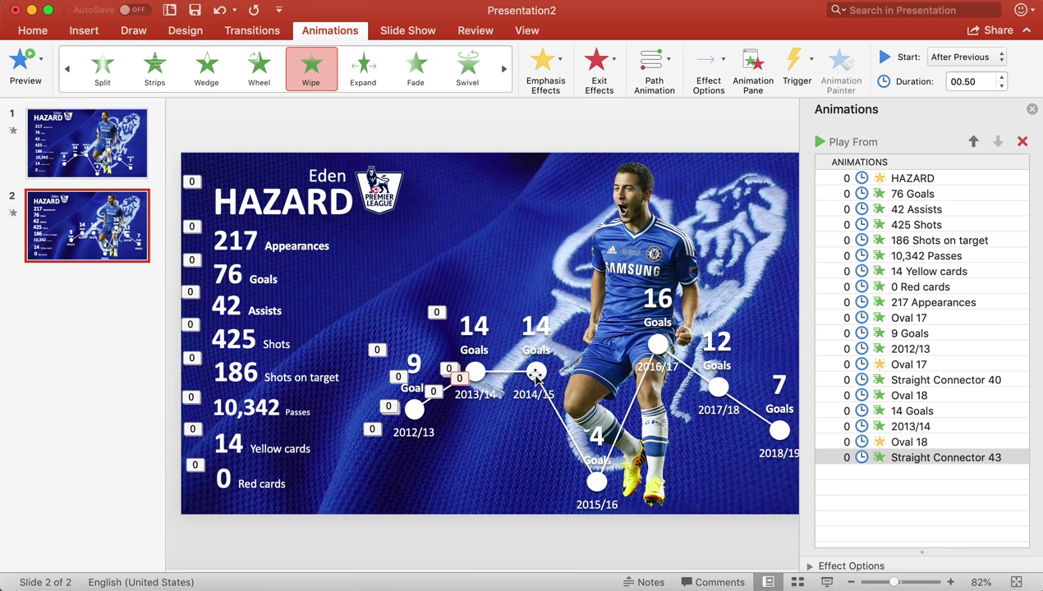
Fade in the 2014/15 dot and its 14 Goals and 2014/15 labels, each After Previous.
left_click(536, 374)
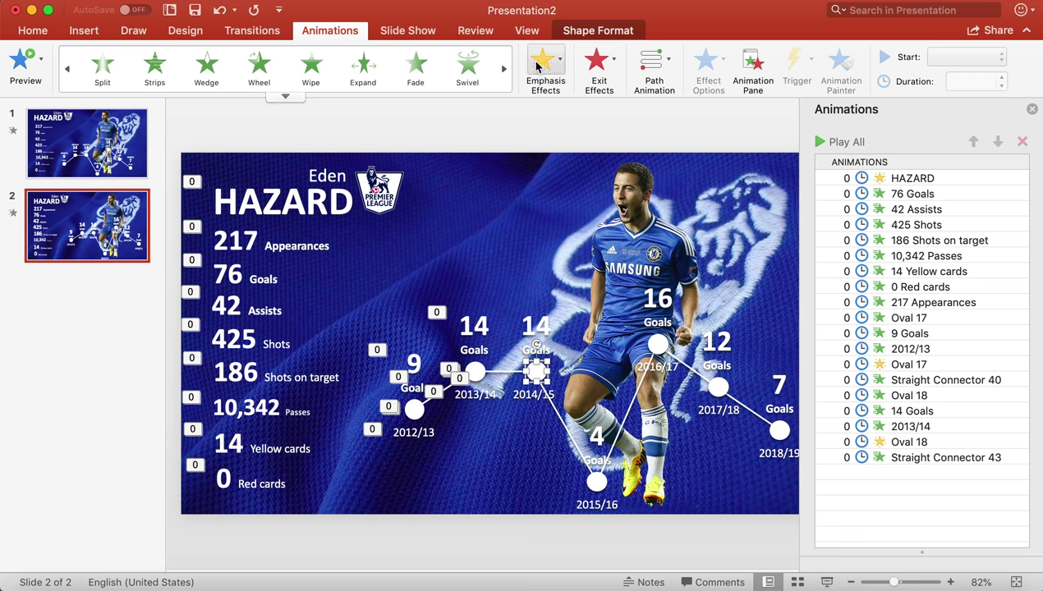
left_click(416, 69)
left_click(966, 57)
left_click(966, 86)
left_click(526, 395)
left_click(538, 328)
left_click(504, 69)
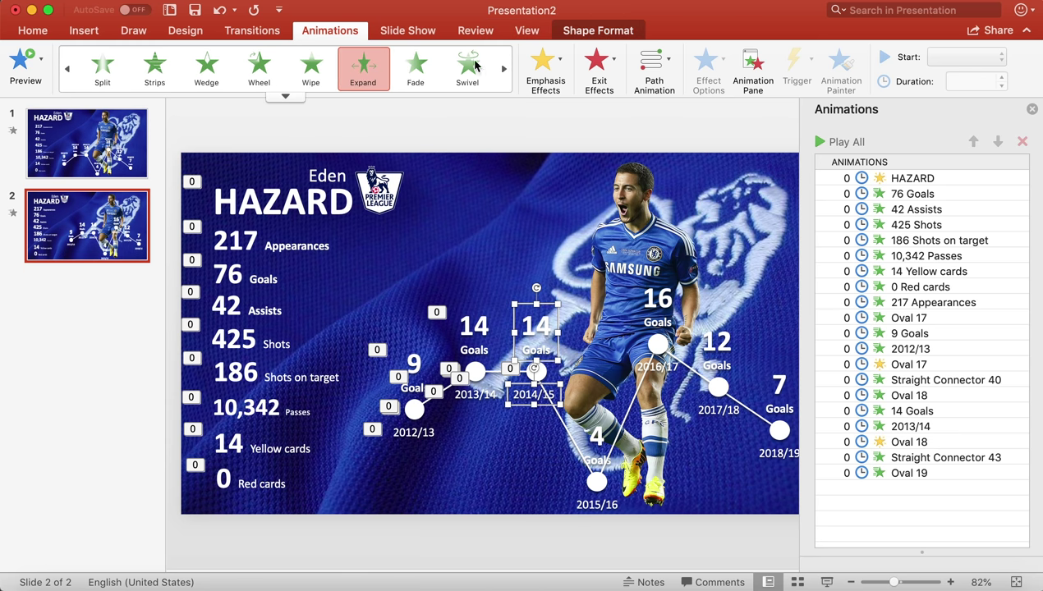
left_click(416, 69)
left_click(966, 57)
left_click(966, 86)
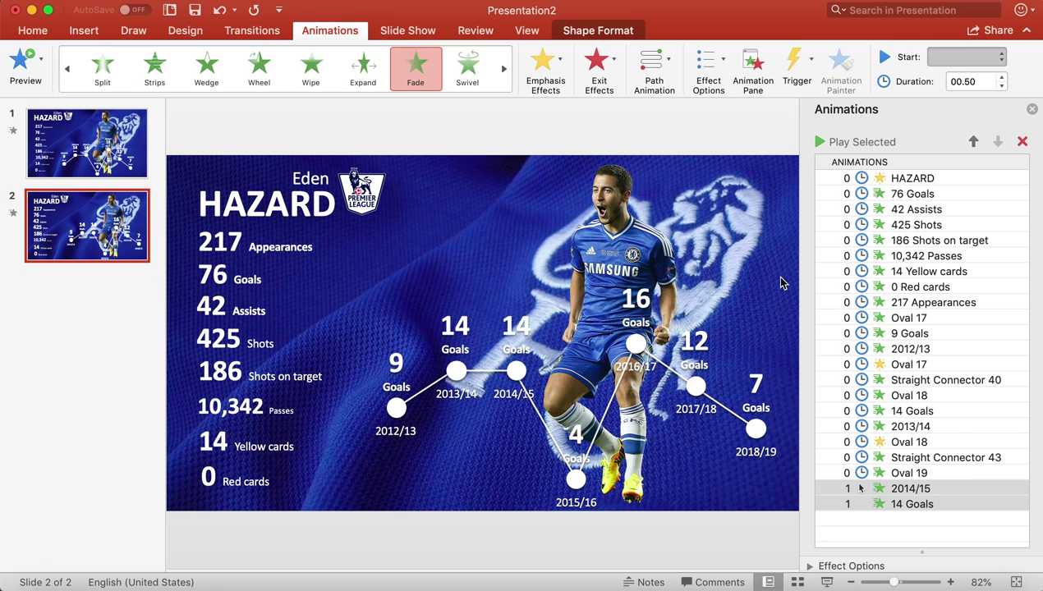
Pulse the 2014/15 dot After Previous and give the line to 2015/16 a Wipe entrance.
left_click(537, 372)
left_click(542, 59)
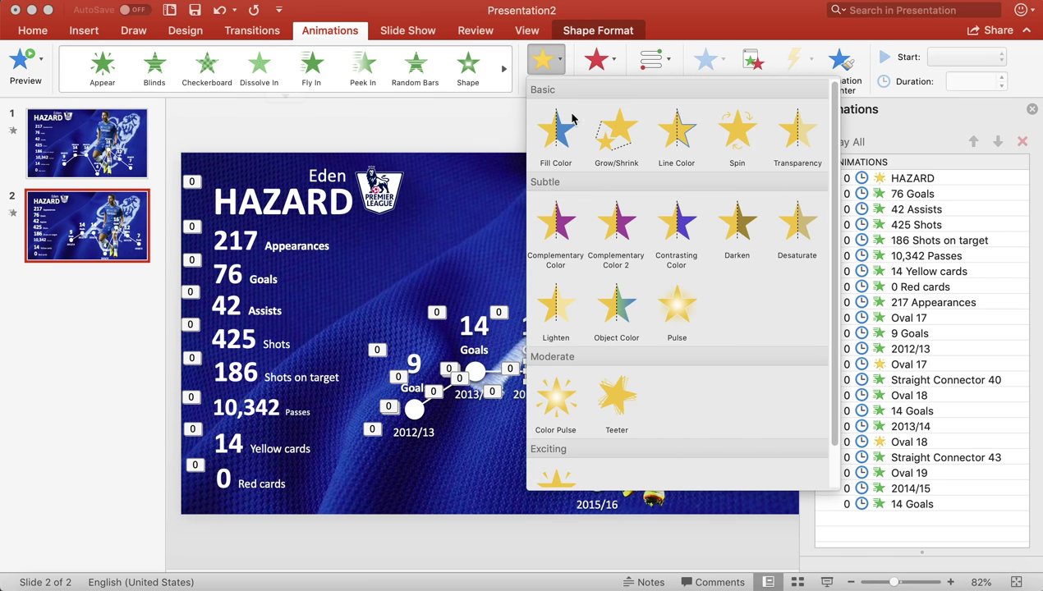
left_click(677, 308)
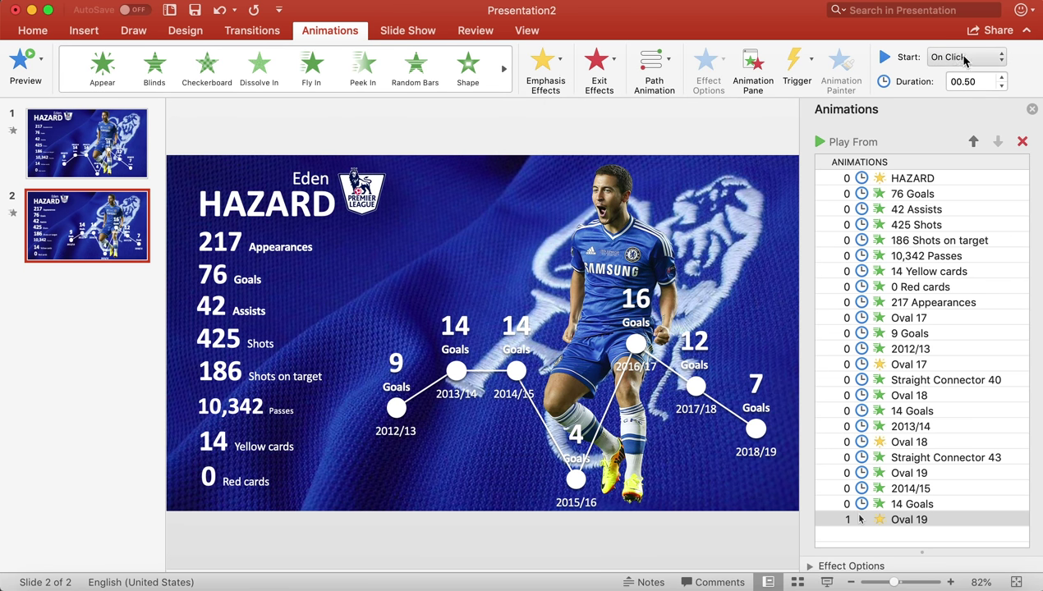
left_click(966, 57)
left_click(957, 53)
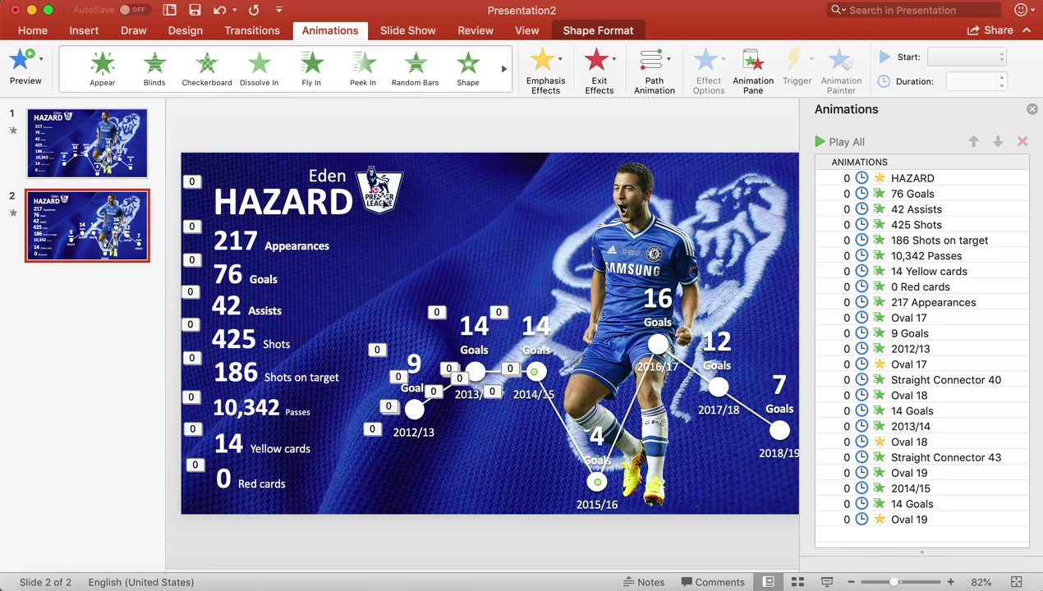
left_click(504, 69)
left_click(312, 68)
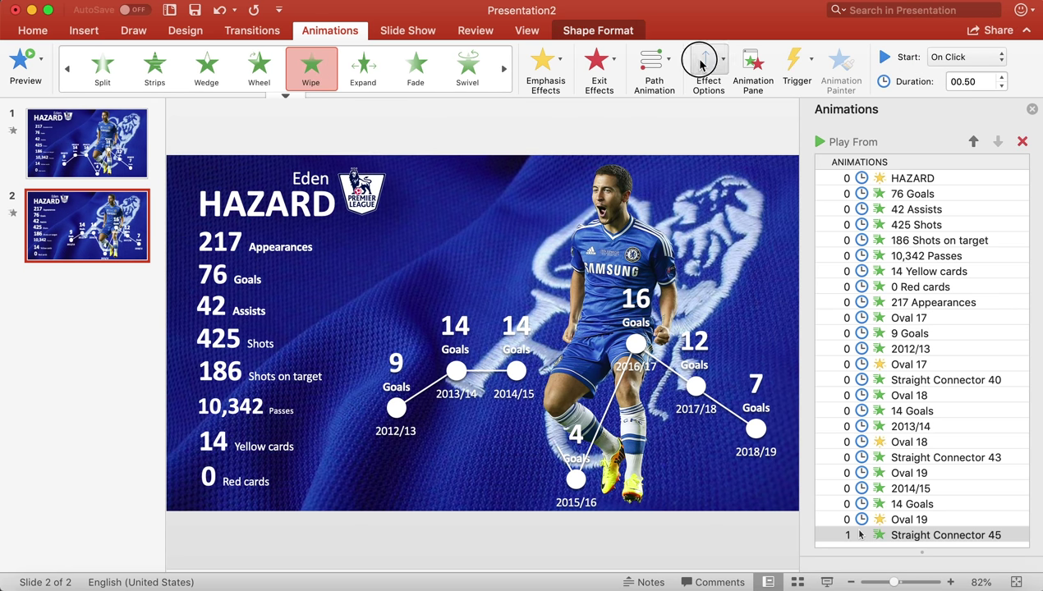
Set the line into 2015/16 to Wipe From Left, After Previous.
left_click(703, 65)
left_click(740, 77)
left_click(966, 56)
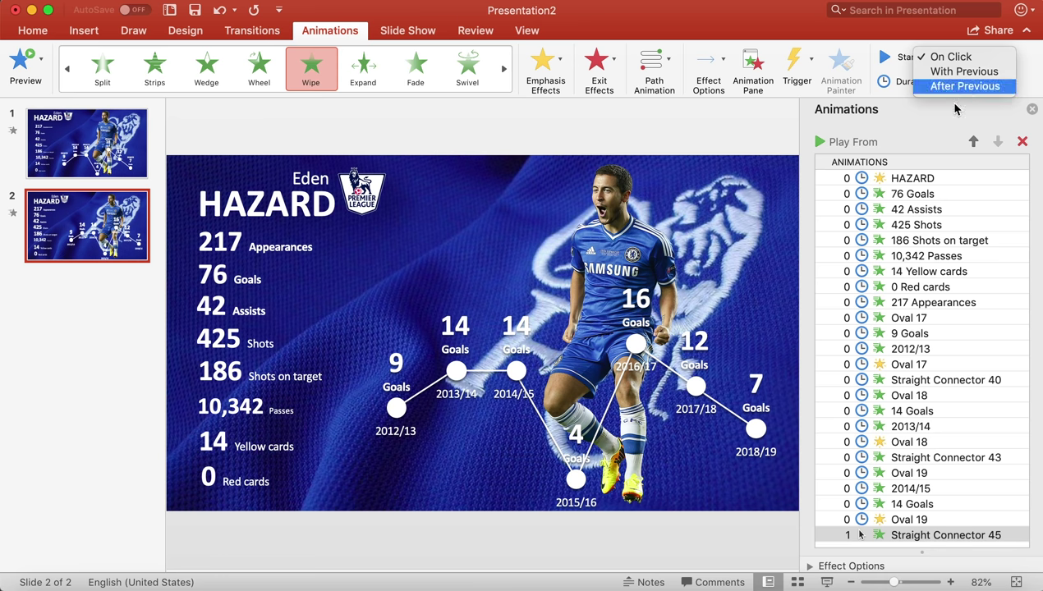
left_click(962, 92)
Fade in the 2015/16 dot and its 2015/16 and 4 Goals labels, each After Previous.
left_click(605, 484)
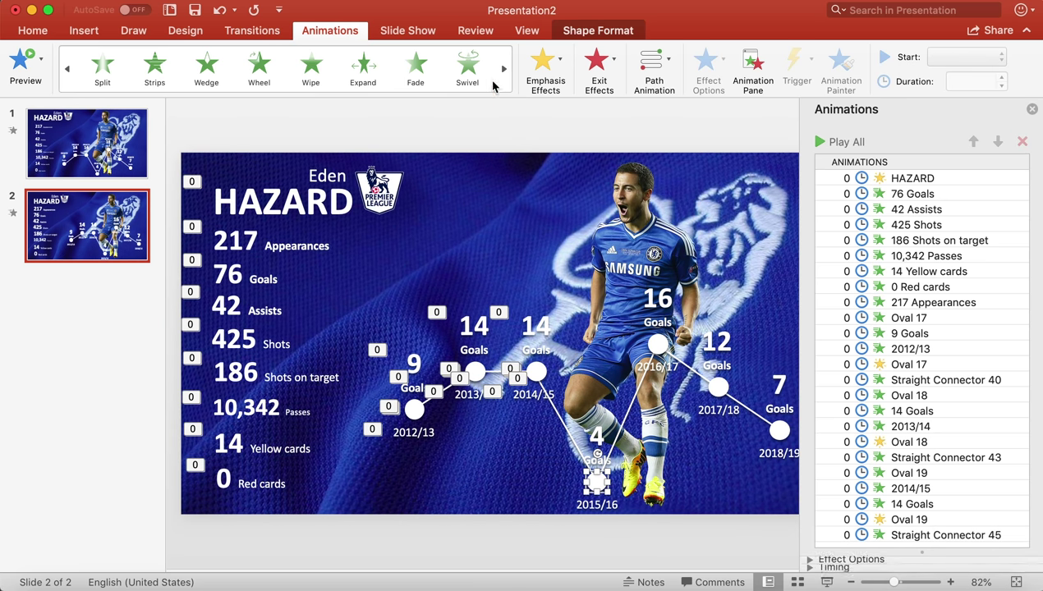
left_click(416, 67)
left_click(961, 57)
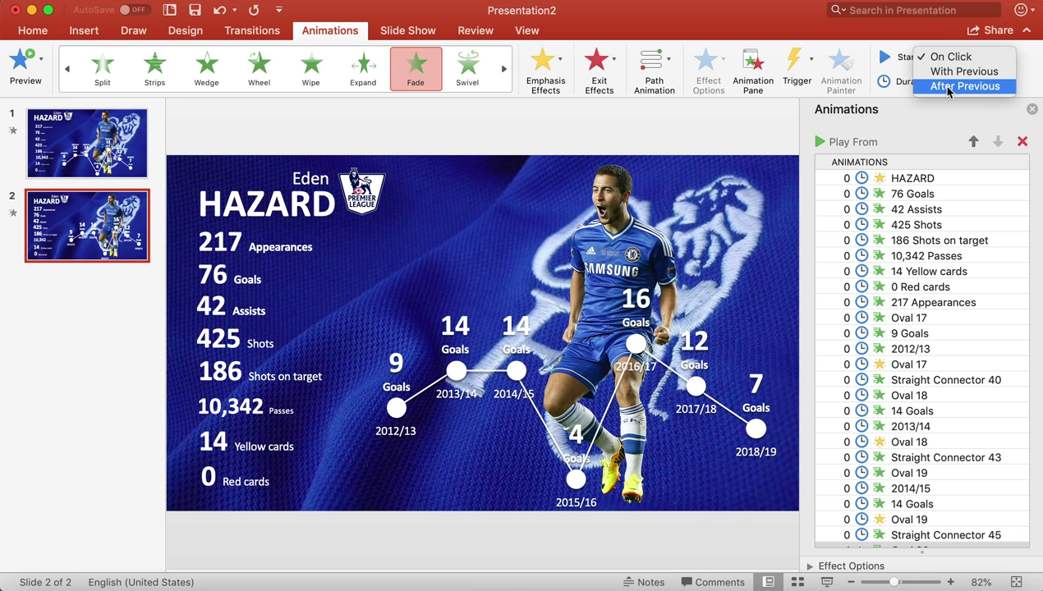
left_click(962, 86)
left_click(603, 507)
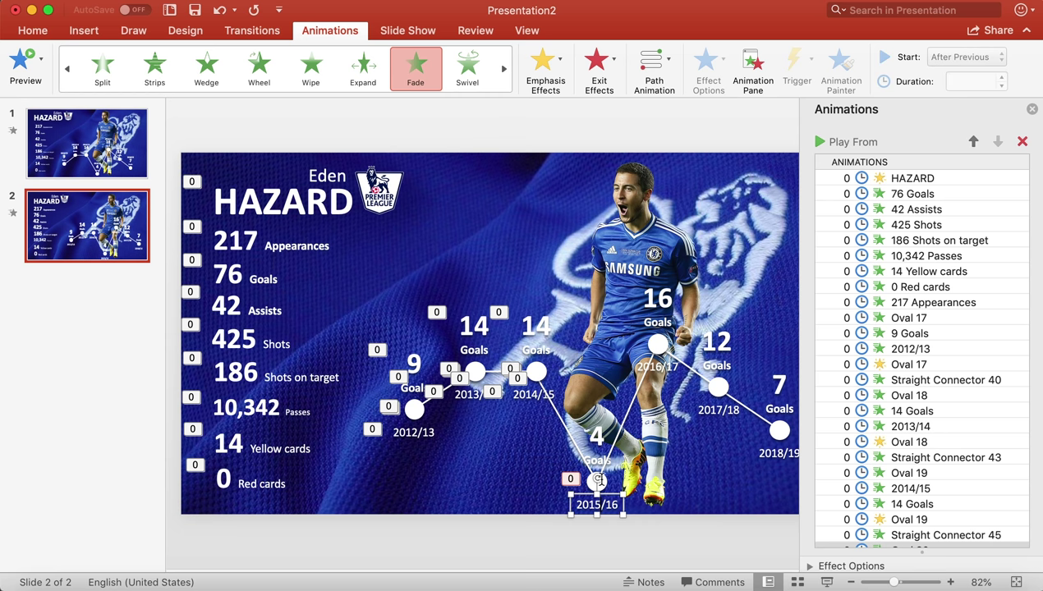
scroll(458, 67, "down", 1)
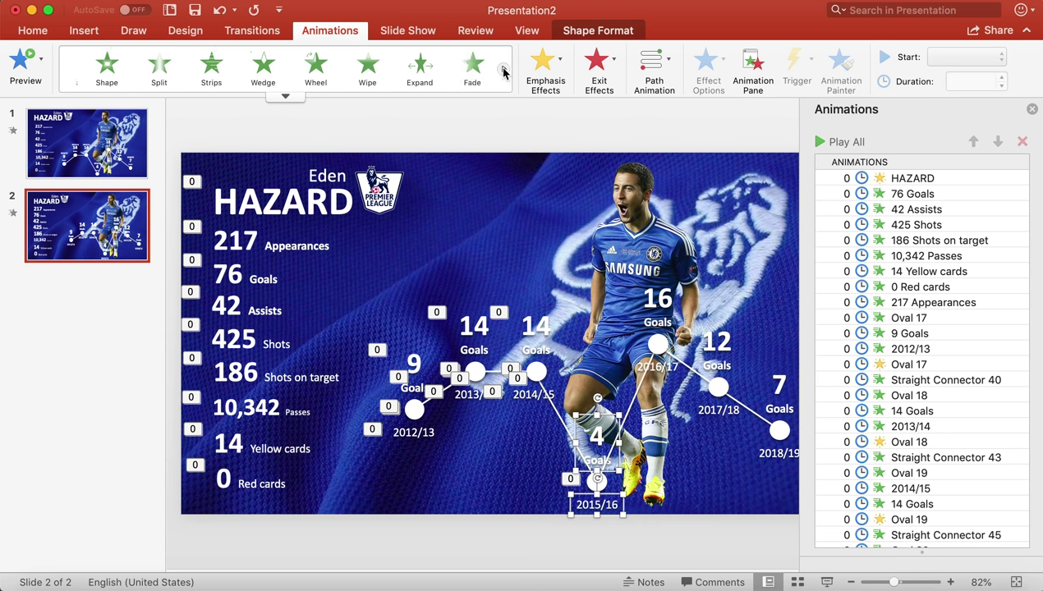
left_click(416, 67)
left_click(953, 57)
left_click(961, 87)
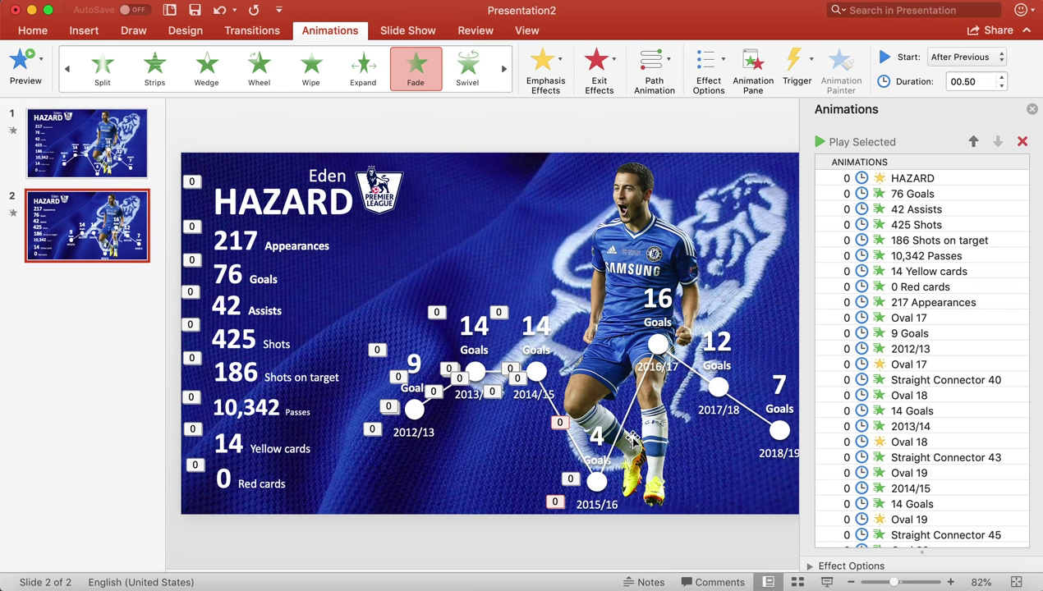
Add a Pulse emphasis to the 2015/16 dot.
left_click(598, 483)
left_click(543, 59)
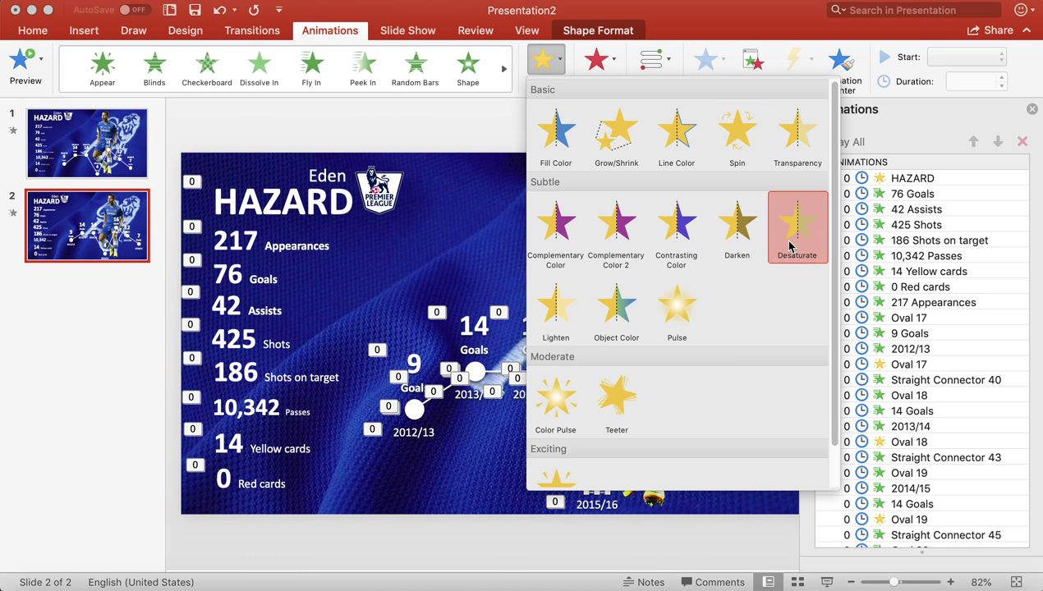
left_click(672, 320)
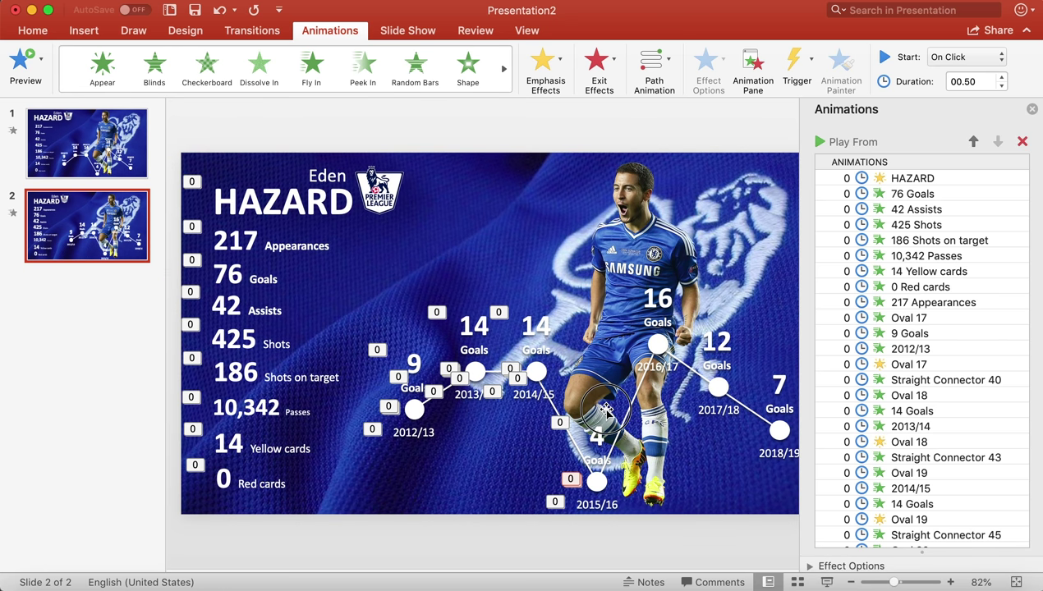
Make the line from 2015/16 to 2016/17 Wipe in From Left, After Previous.
left_click(631, 406)
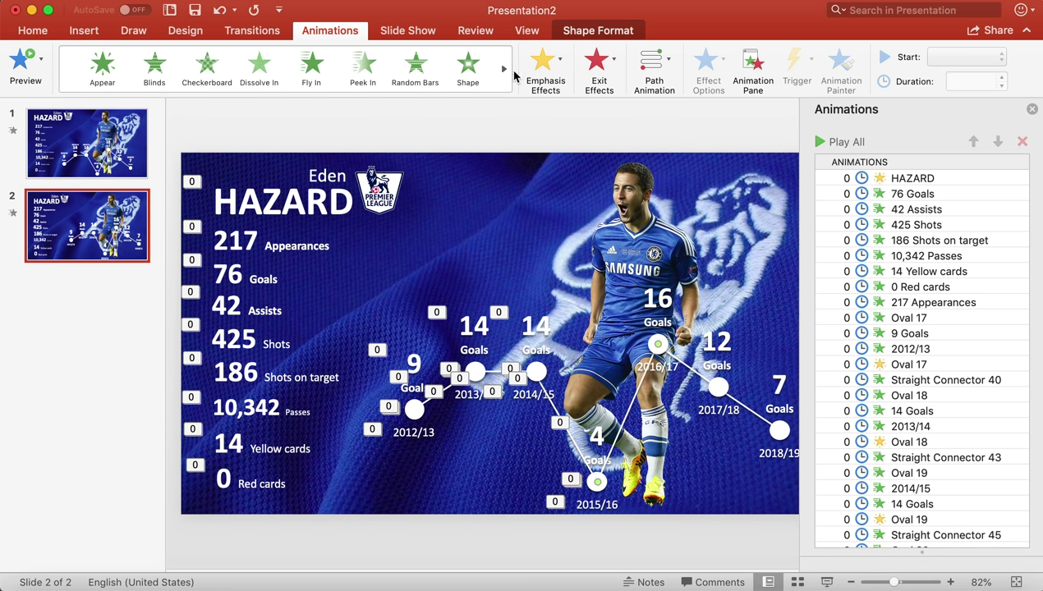
left_click(963, 57)
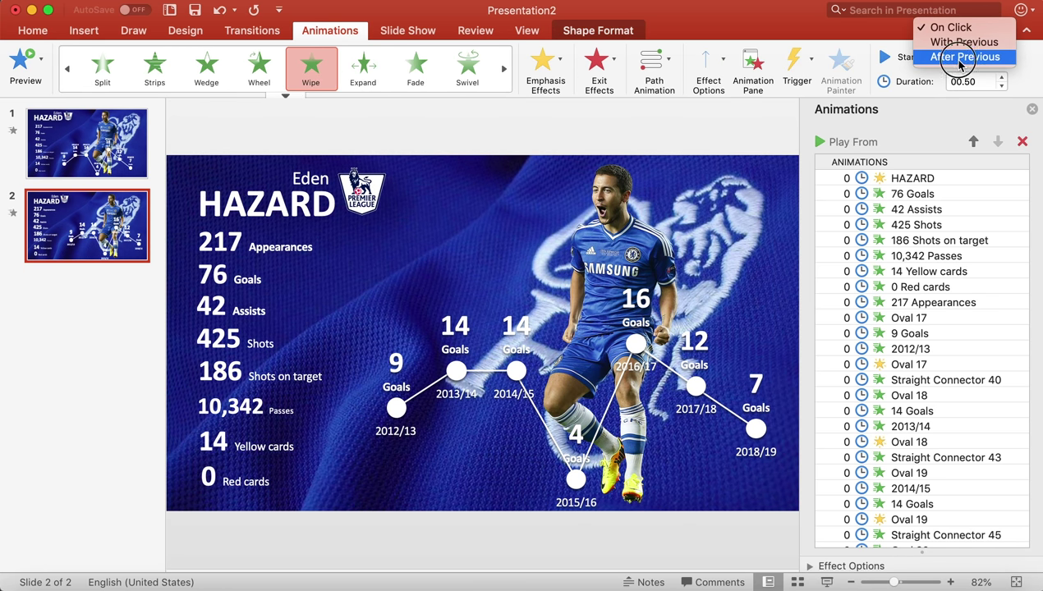
left_click(962, 58)
left_click(708, 61)
left_click(743, 145)
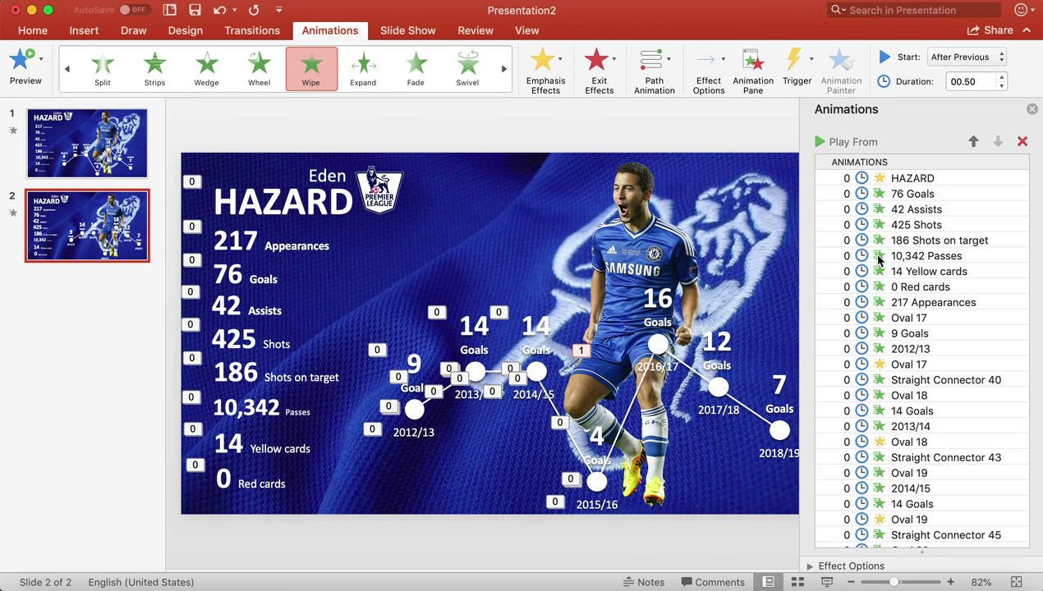
left_click(648, 345)
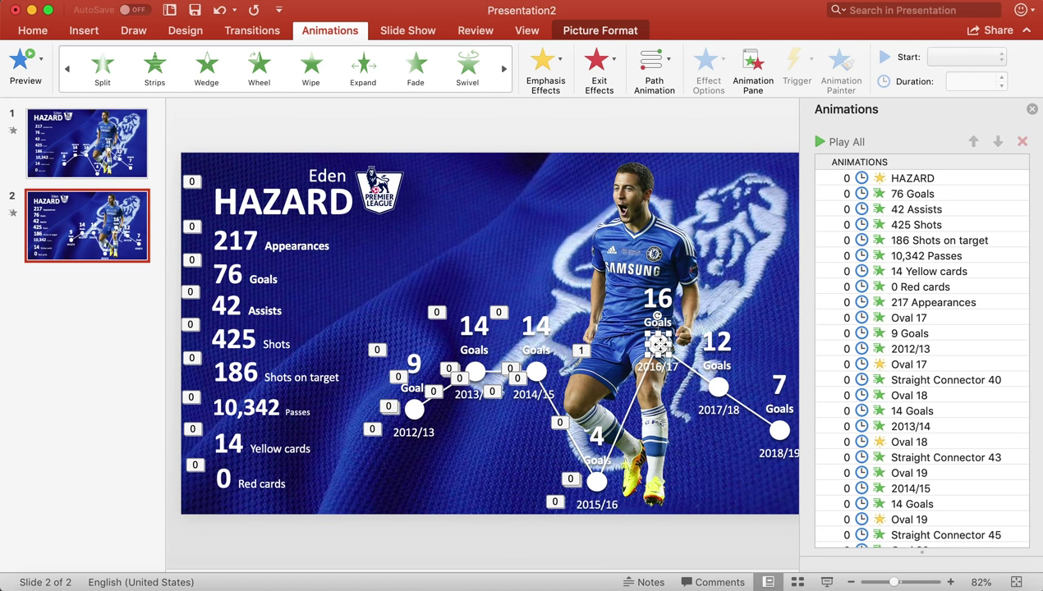
Fade in the 2016/17 dot and its 16 Goals and 2016/17 labels, each After Previous.
left_click(415, 68)
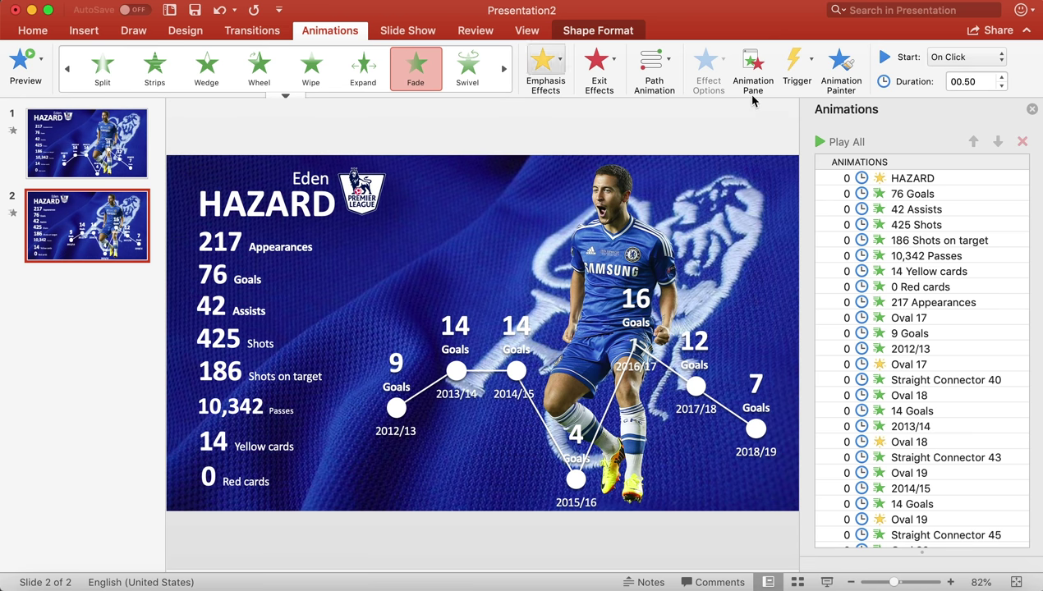
left_click(965, 56)
left_click(966, 86)
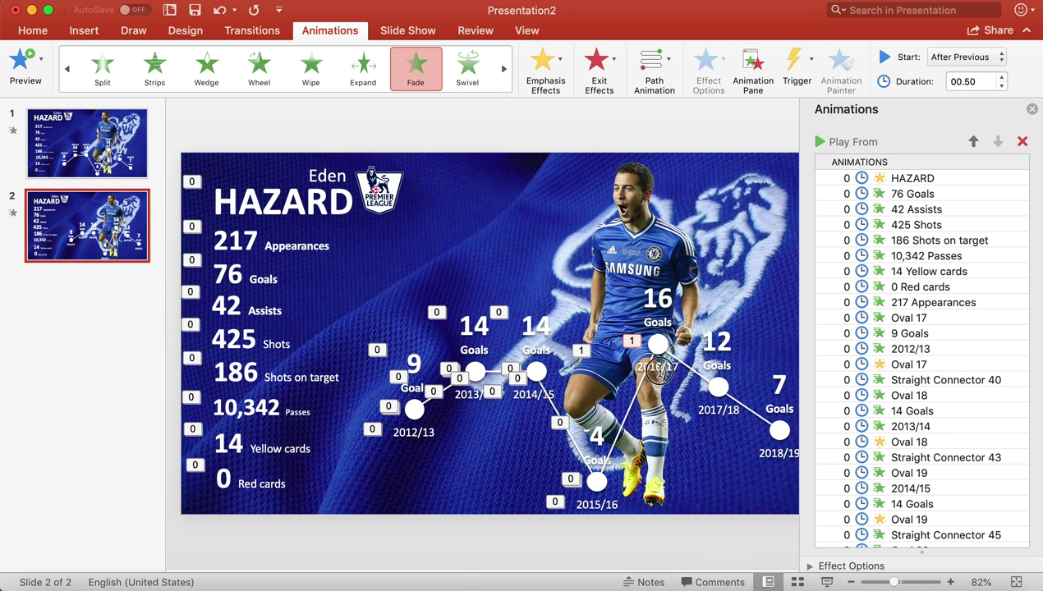
left_click(659, 370)
left_click(663, 302, "shift")
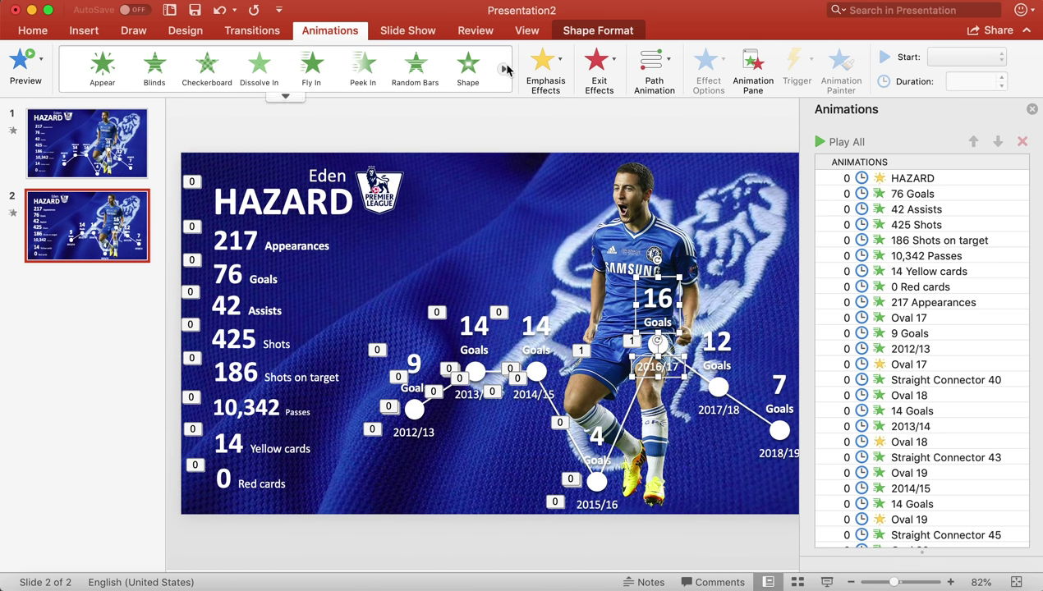
left_click(504, 69)
left_click(416, 65)
left_click(963, 56)
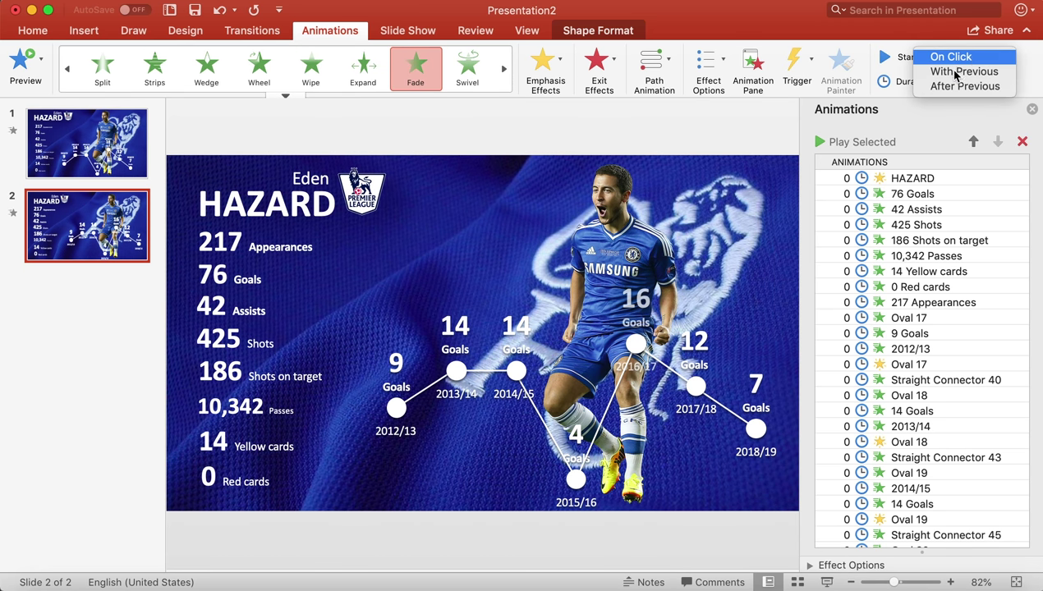
left_click(965, 86)
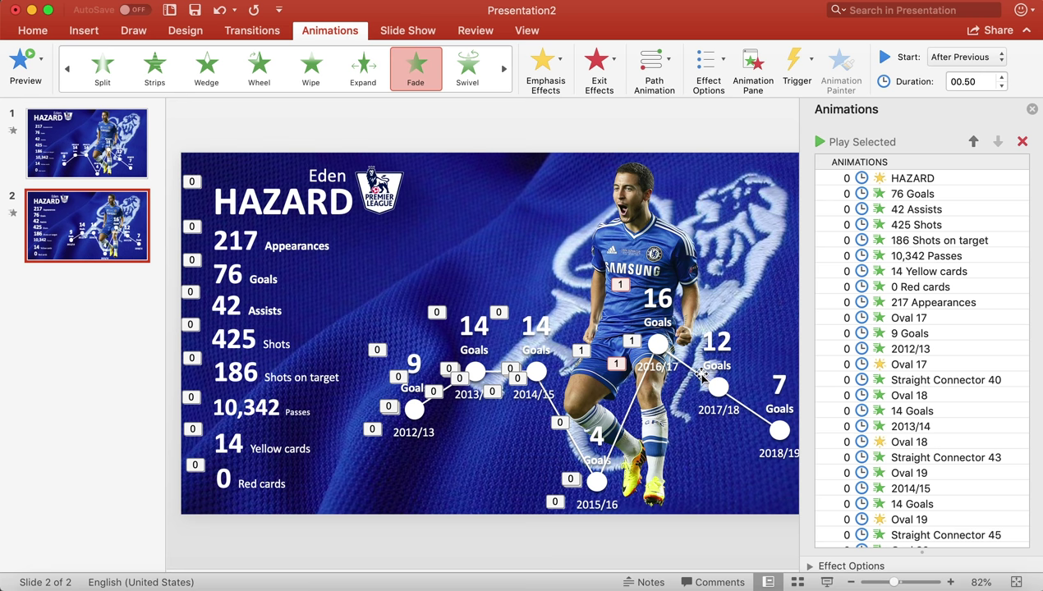
Pulse the 2016/17 dot After Previous, then select the line to 2017/18.
left_click(658, 344)
left_click(545, 60)
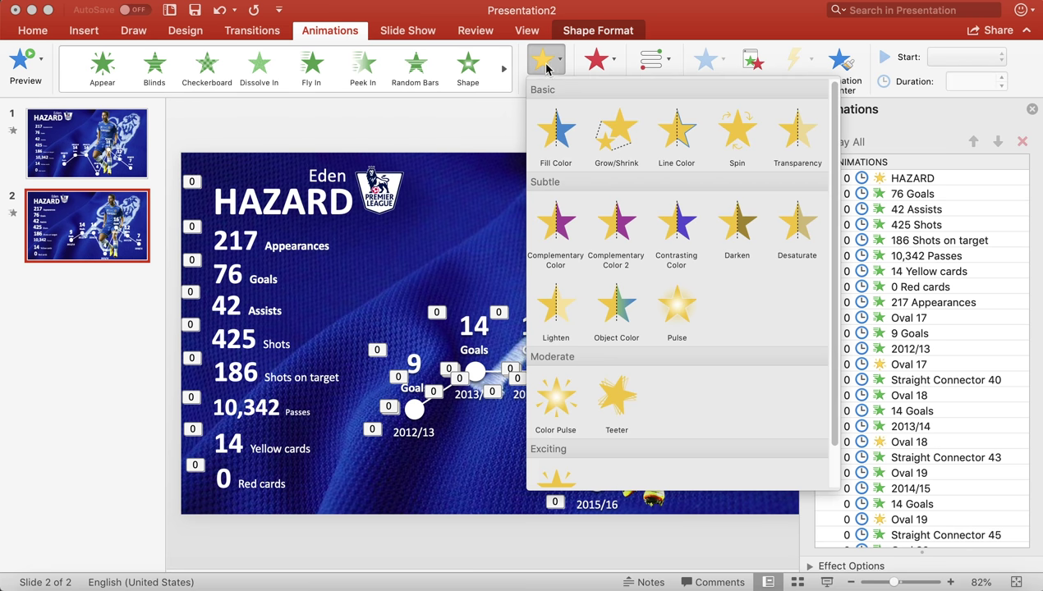
left_click(667, 307)
left_click(963, 57)
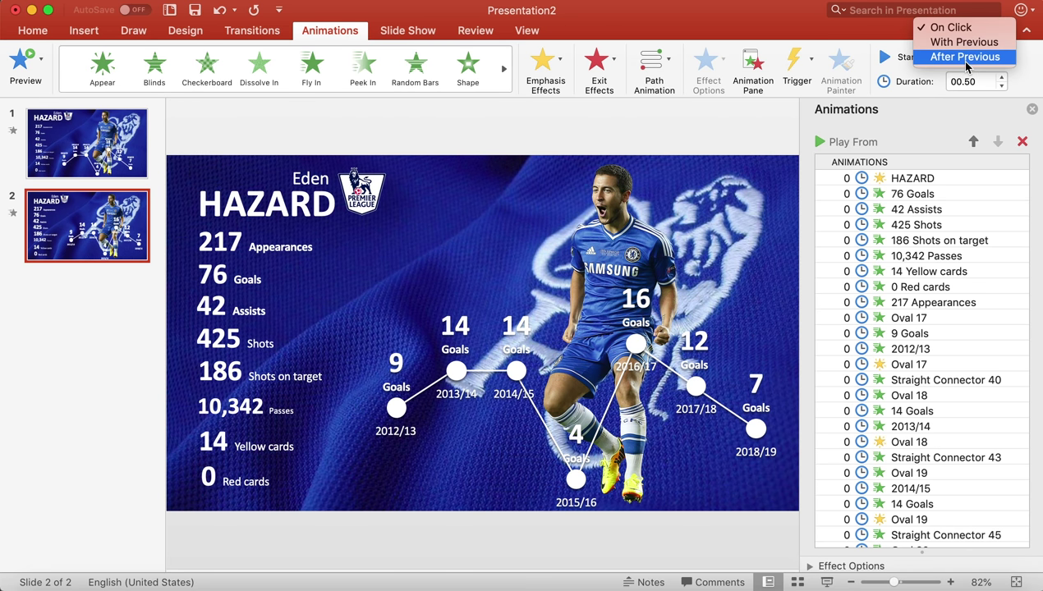
left_click(965, 57)
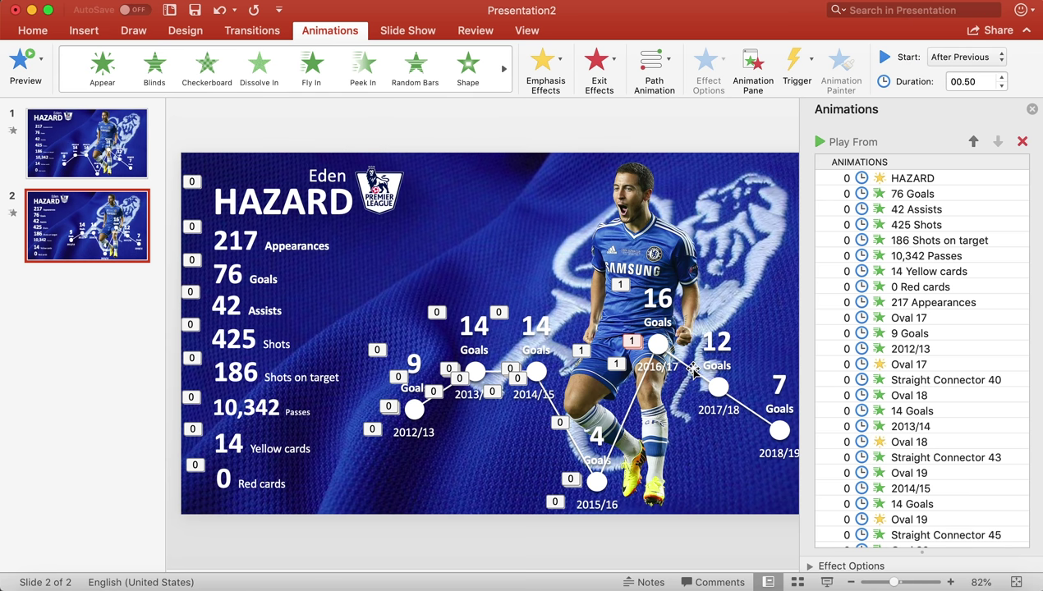
left_click(695, 371)
left_click(504, 69)
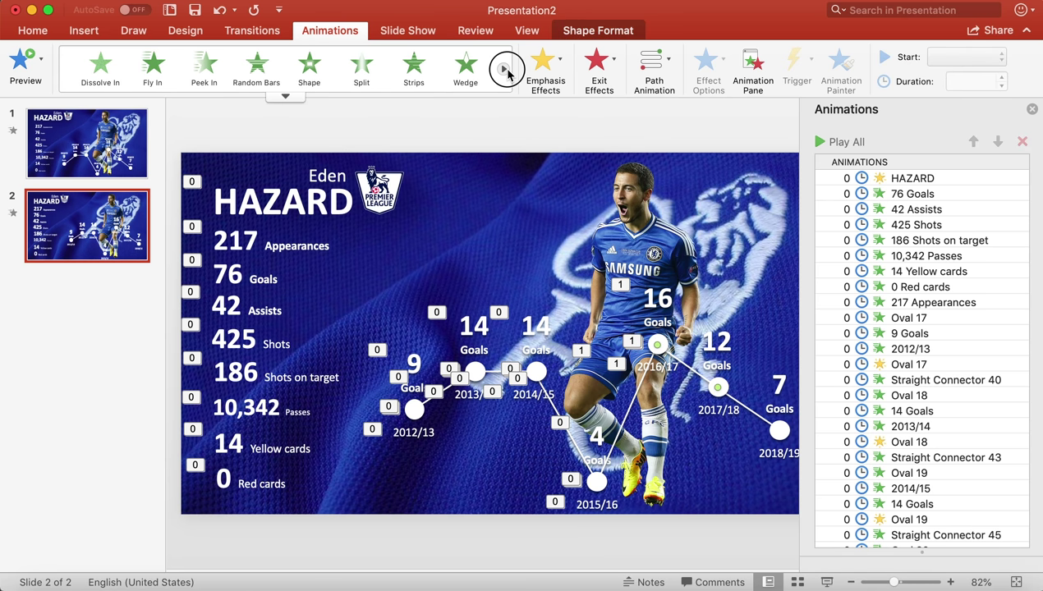
Give the connector into 2017/18 a Wipe entrance from the left, starting After Previous.
left_click(311, 66)
left_click(709, 60)
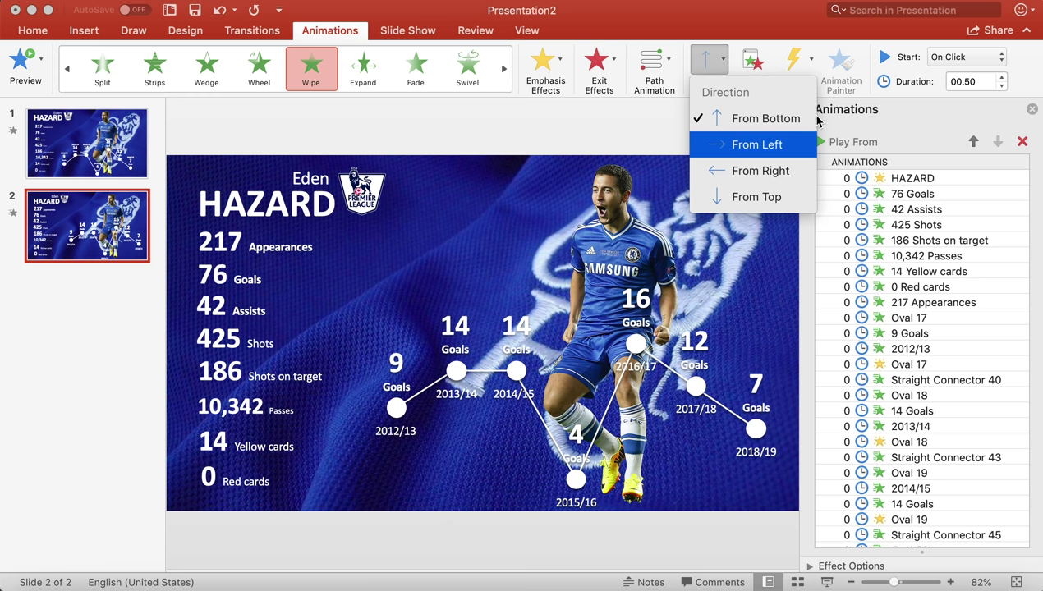
left_click(757, 144)
left_click(965, 57)
left_click(960, 87)
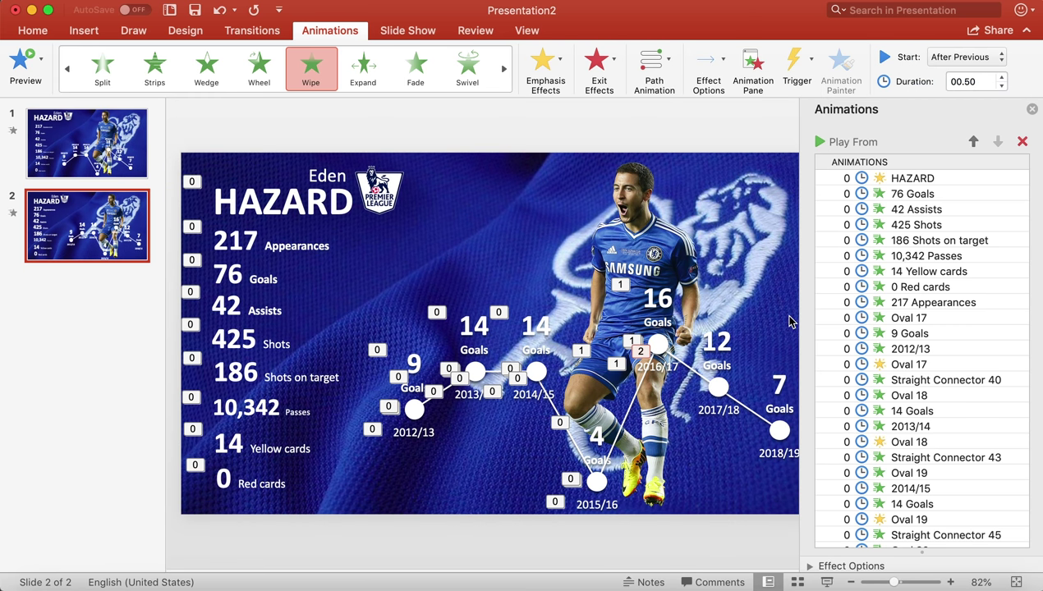
Apply a Fade entrance to the 2017/18 dot, starting After Previous.
left_click(720, 387)
left_click(416, 65)
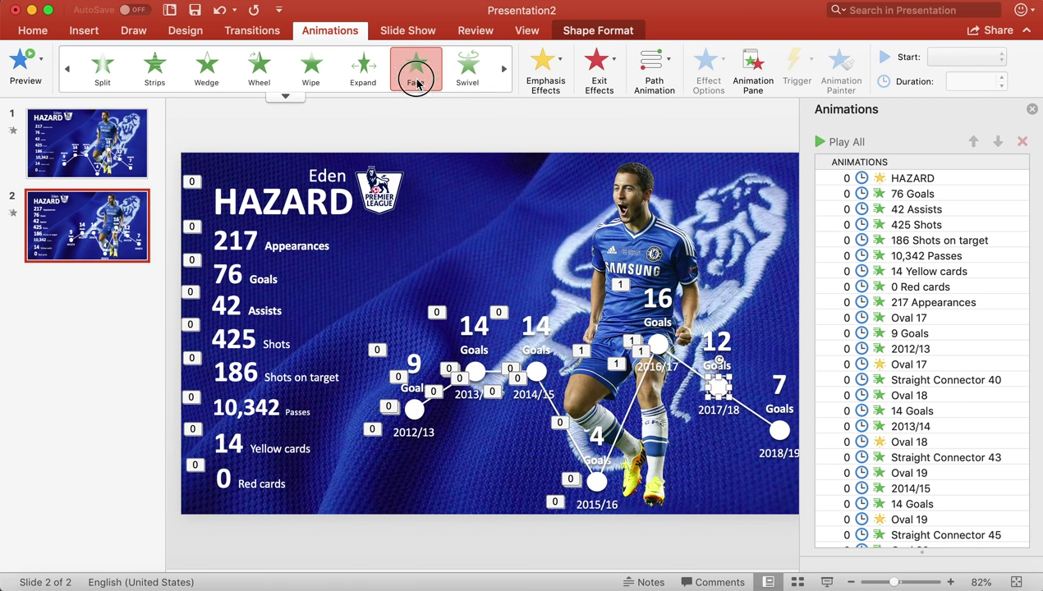
left_click(967, 57)
left_click(958, 87)
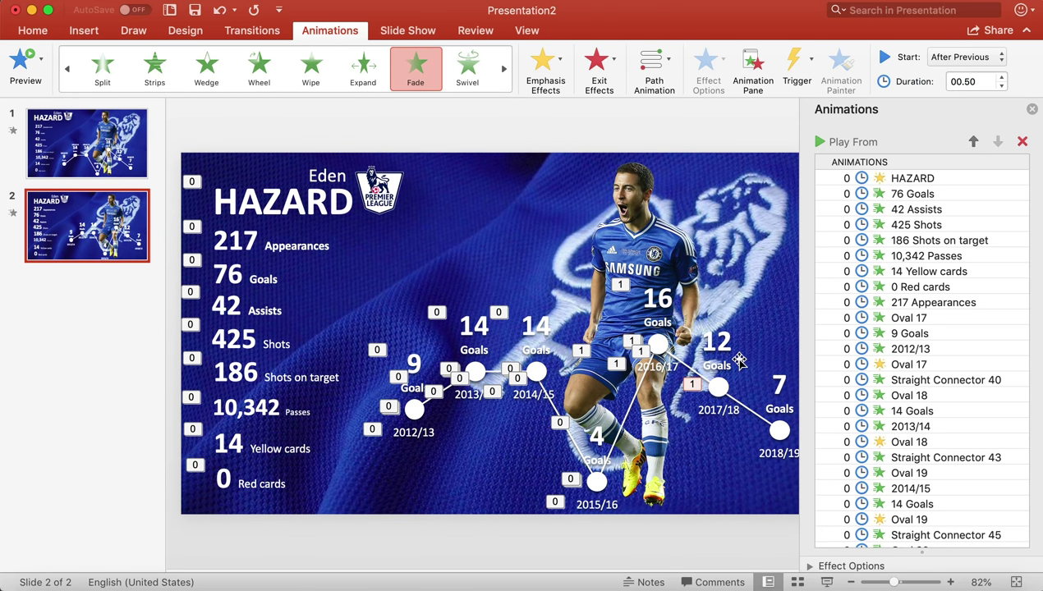
Fade in the 12 Goals and 2017/18 labels After Previous.
left_click(726, 404)
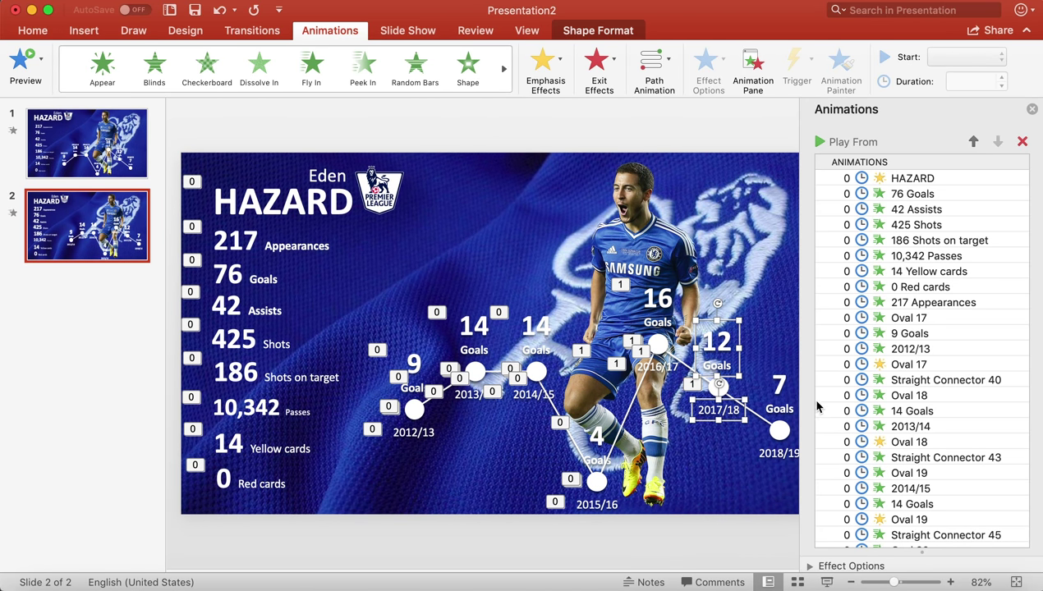
scroll(670, 444, "right", 2)
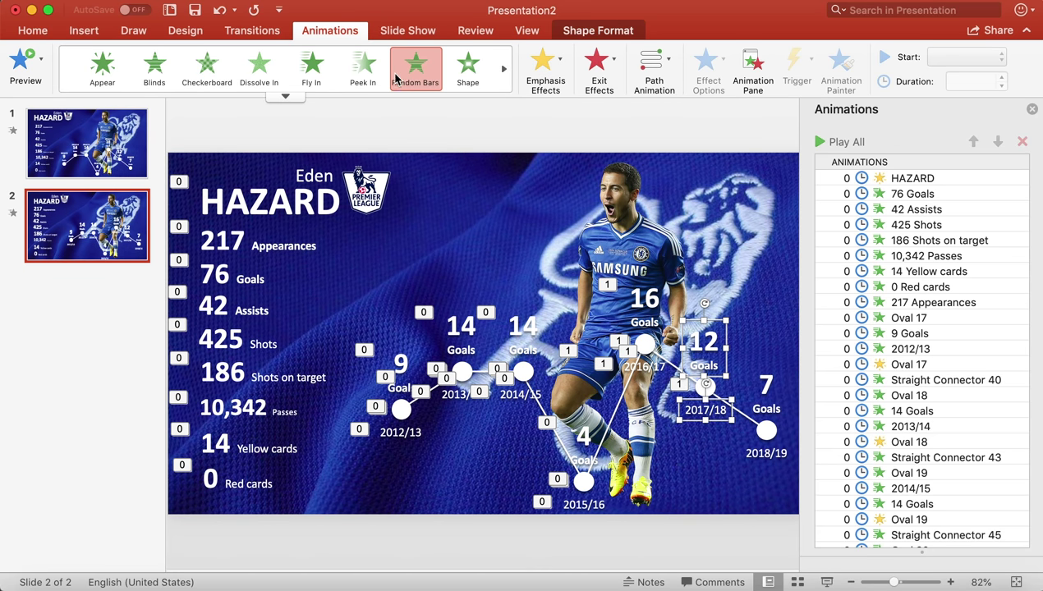
left_click(504, 69)
left_click(416, 66)
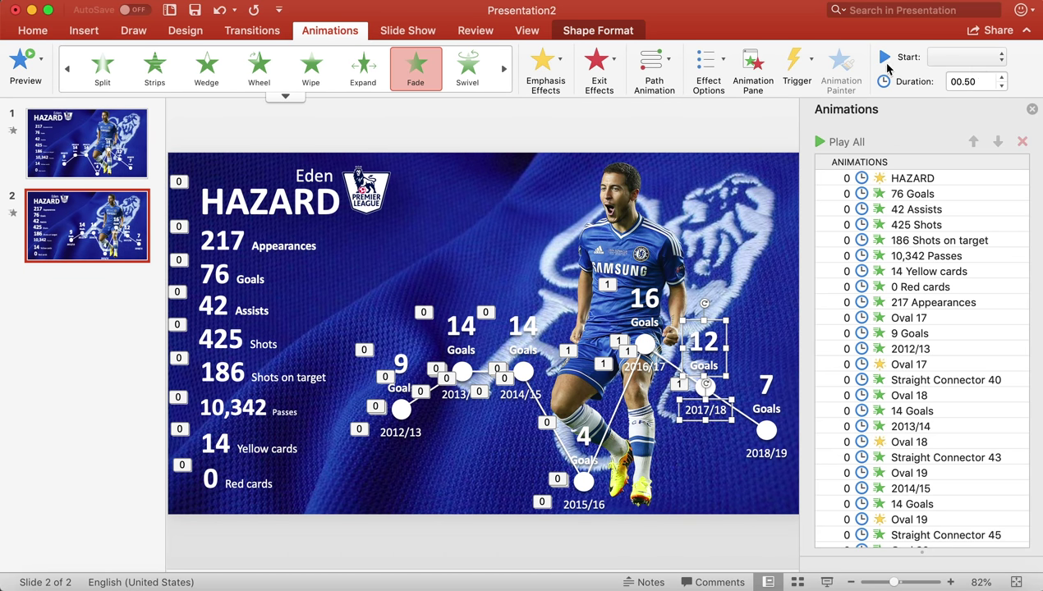
left_click(994, 57)
left_click(960, 87)
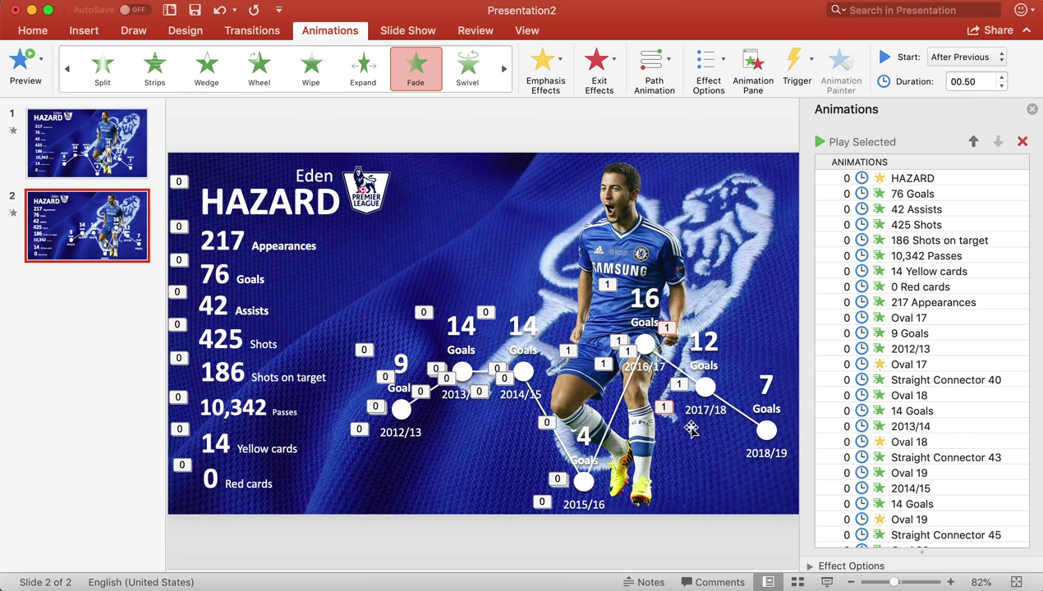
Add a Pulse emphasis to the 2017/18 dot, starting After Previous.
left_click(706, 386)
left_click(542, 66)
left_click(688, 319)
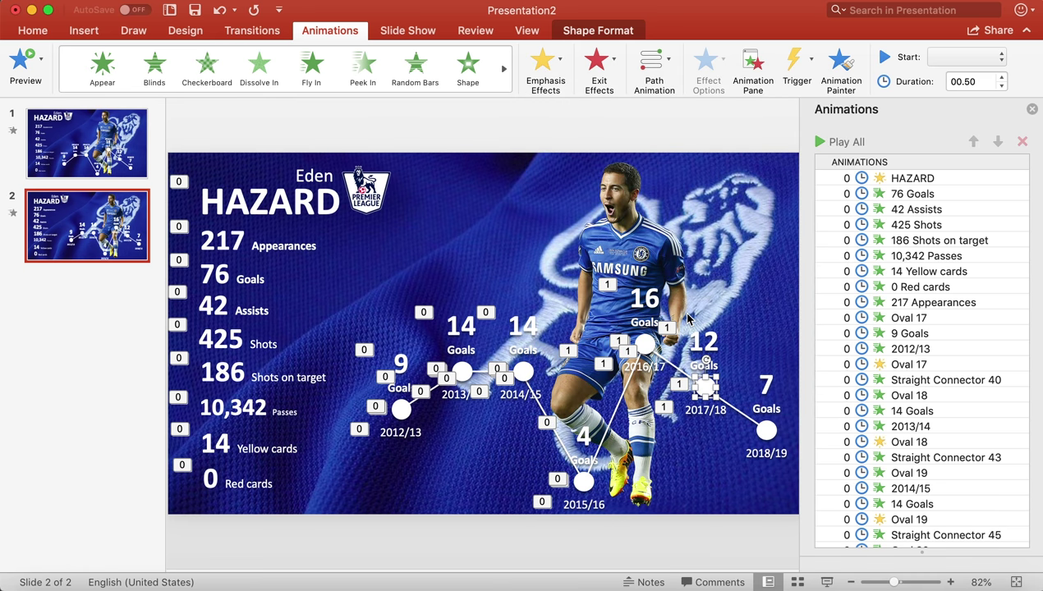
left_click(994, 57)
left_click(960, 58)
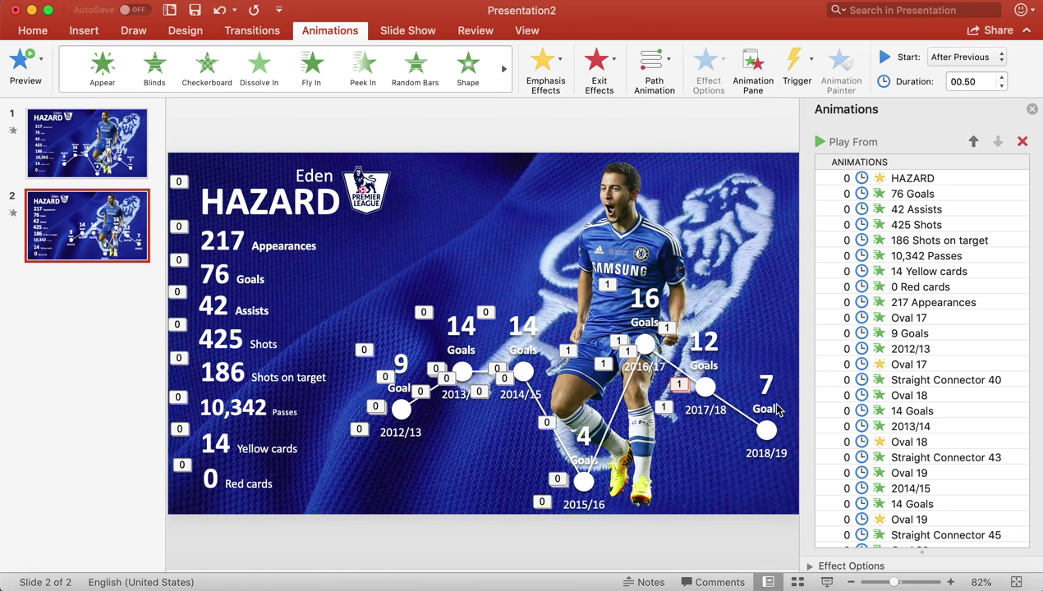
Give the connector from 2017/18 to 2018/19 a Wipe entrance.
left_click(737, 411)
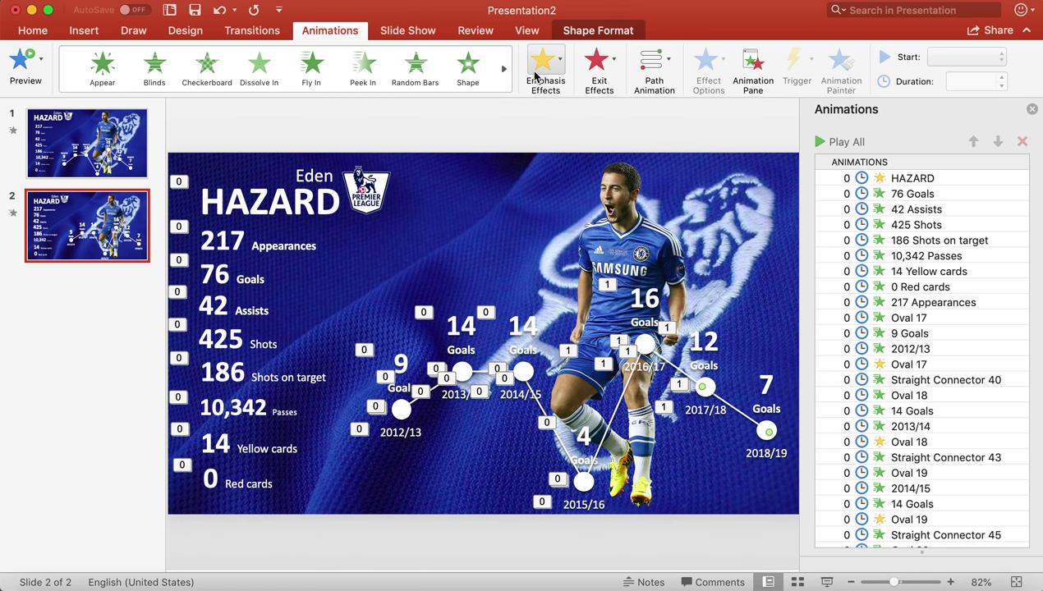
left_click(310, 70)
left_click(708, 70)
Set the final connector's wipe direction and make it start After Previous.
left_click(743, 140)
left_click(962, 56)
left_click(947, 85)
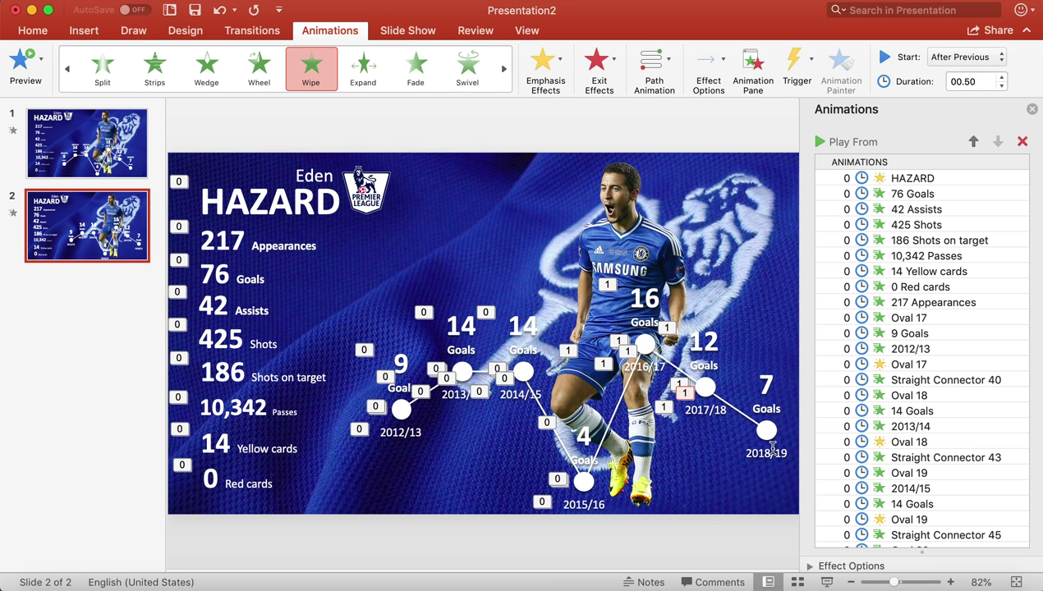
Apply a Fade entrance to the 2018/19 dot, starting After Previous.
left_click(770, 454)
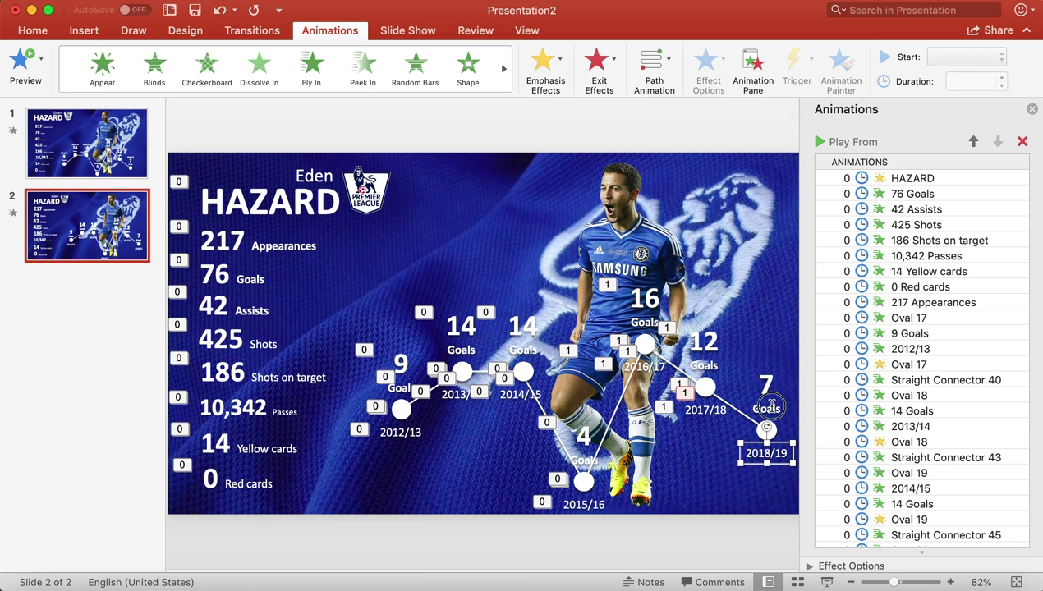
left_click(771, 405, "shift")
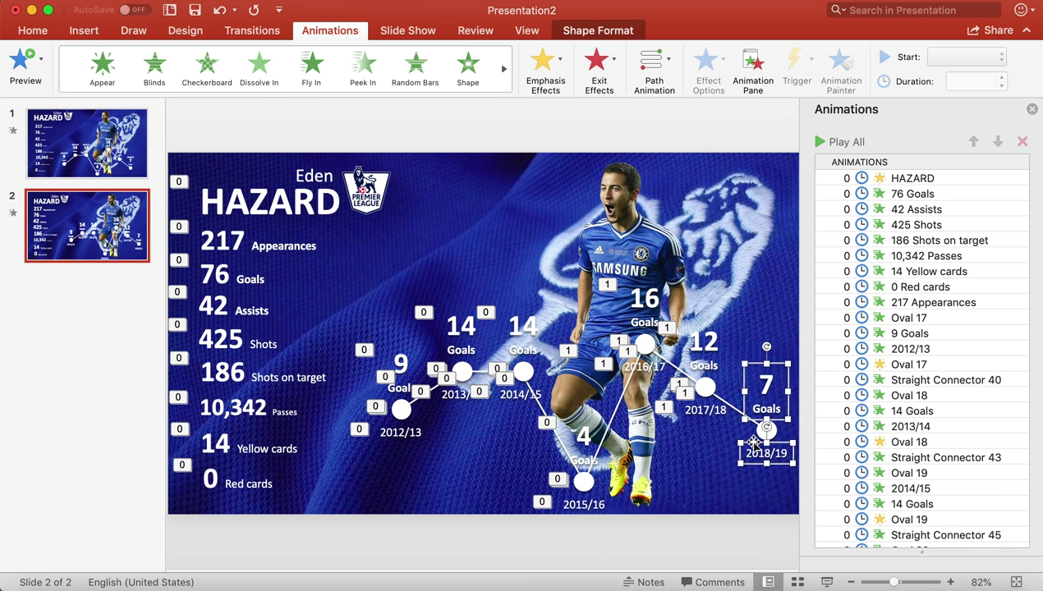
left_click(709, 445)
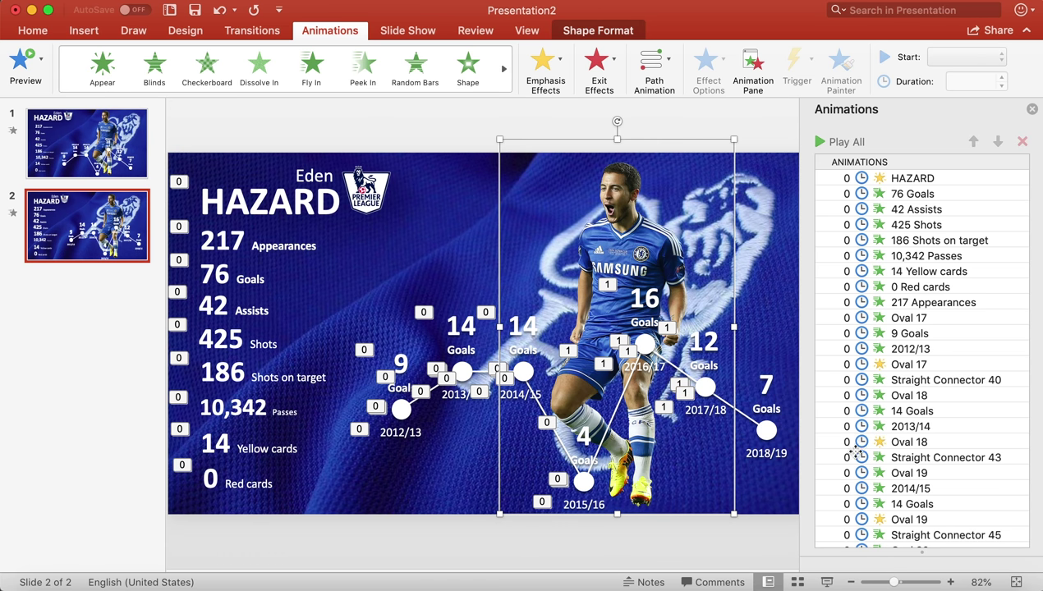
left_click(751, 421)
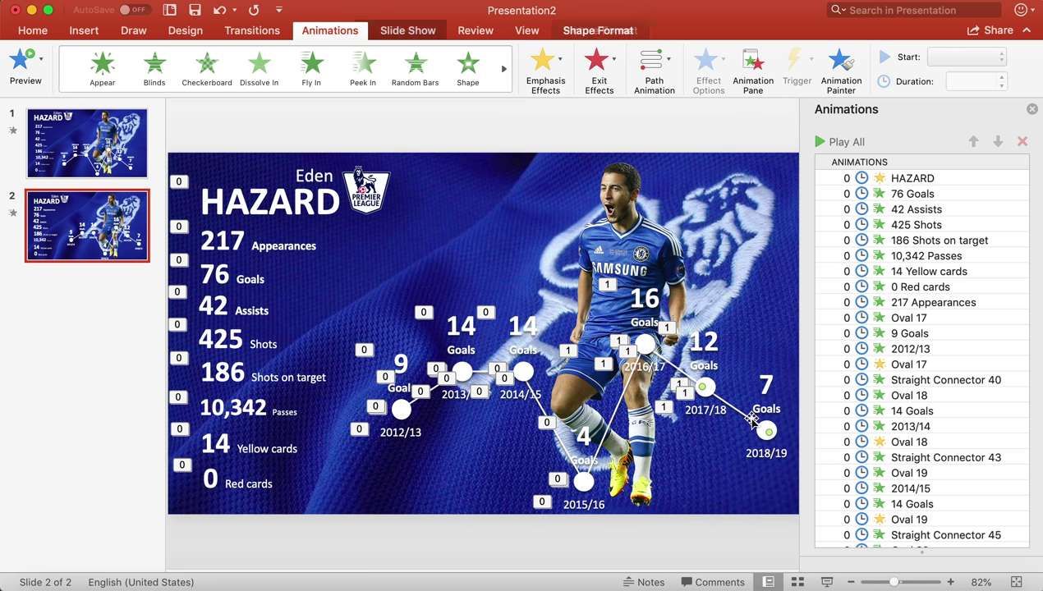
scroll(921, 433, "down", 3)
scroll(922, 372, "down", 5)
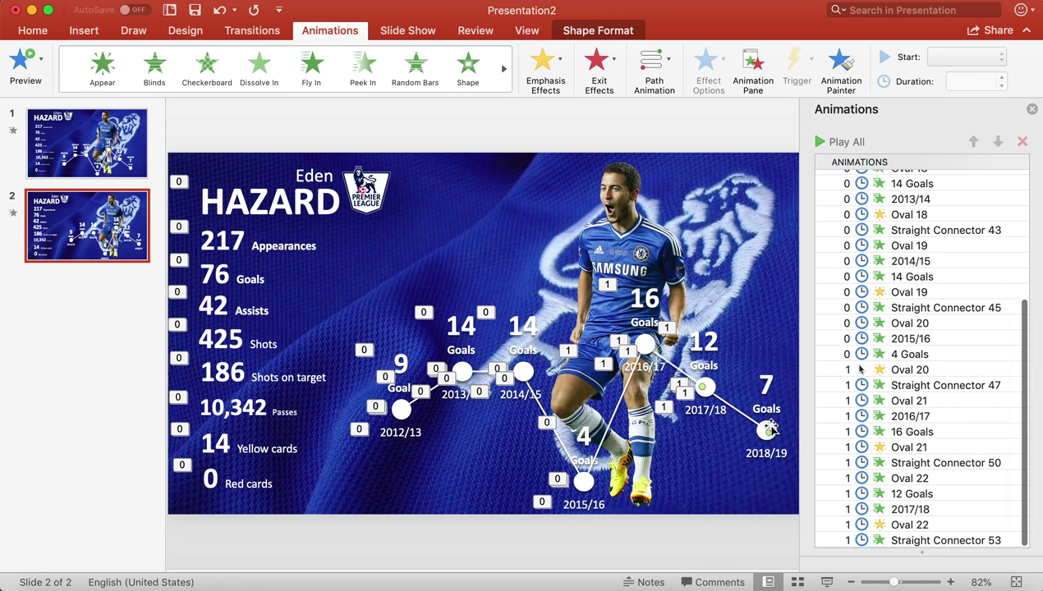
left_click(769, 428)
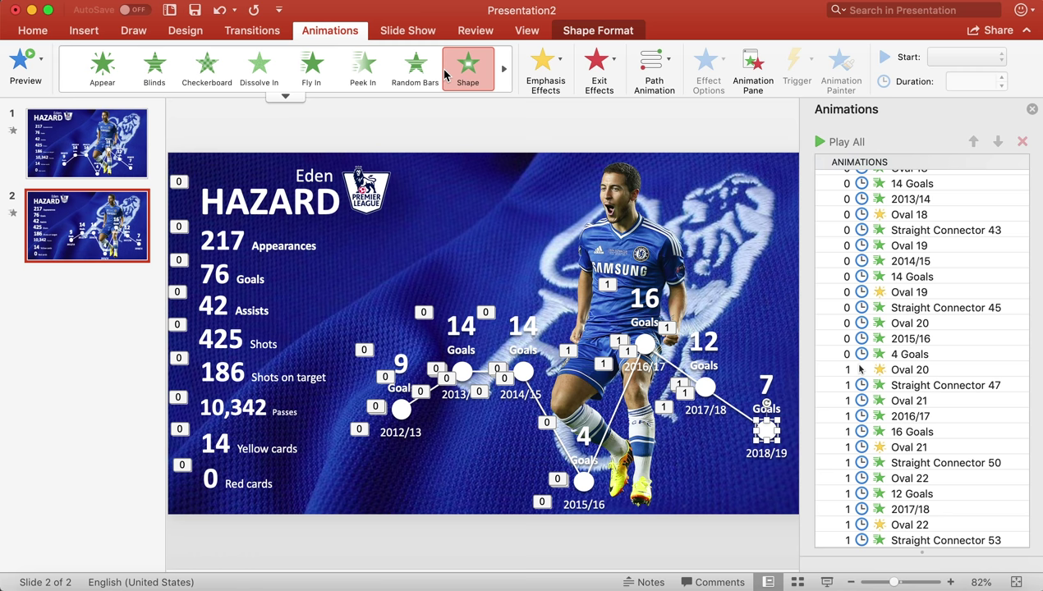
left_click(503, 69)
left_click(427, 71)
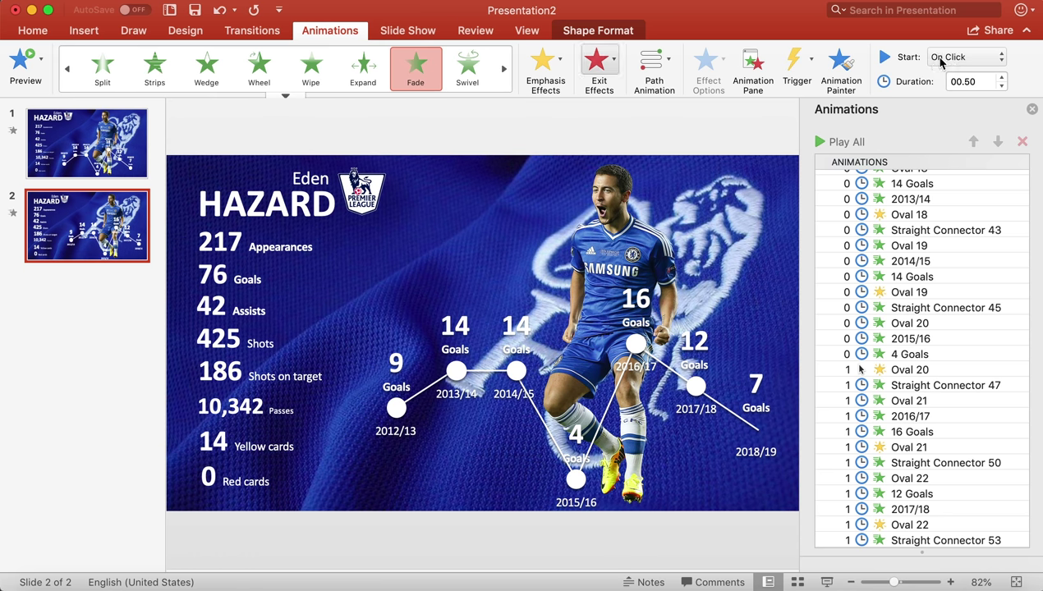
left_click(970, 56)
left_click(957, 86)
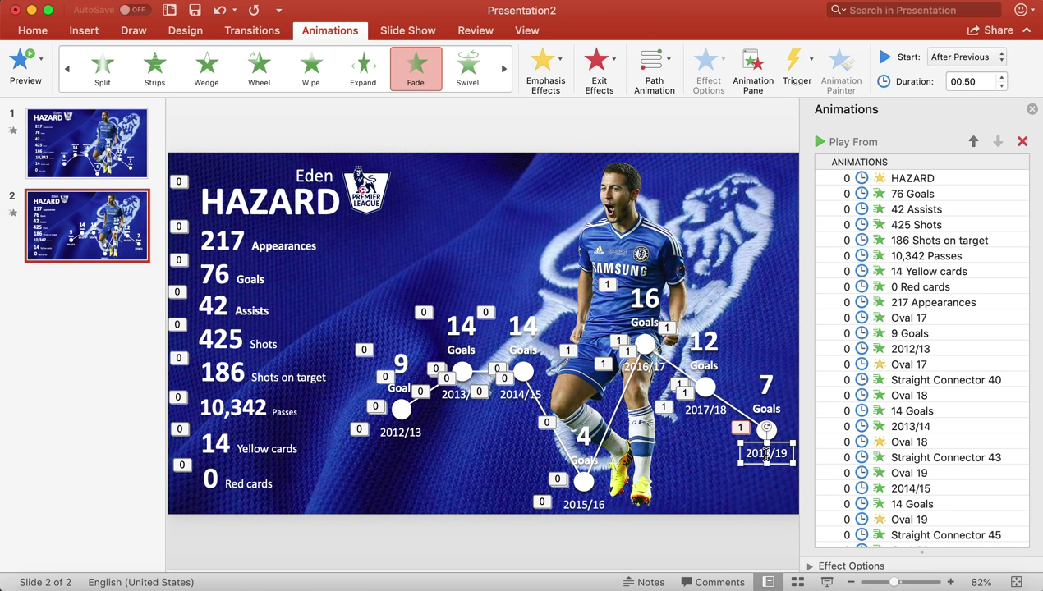
Fade in the 7 Goals and 2018/19 labels together, starting After Previous.
left_click(766, 454)
left_click(768, 382, "shift")
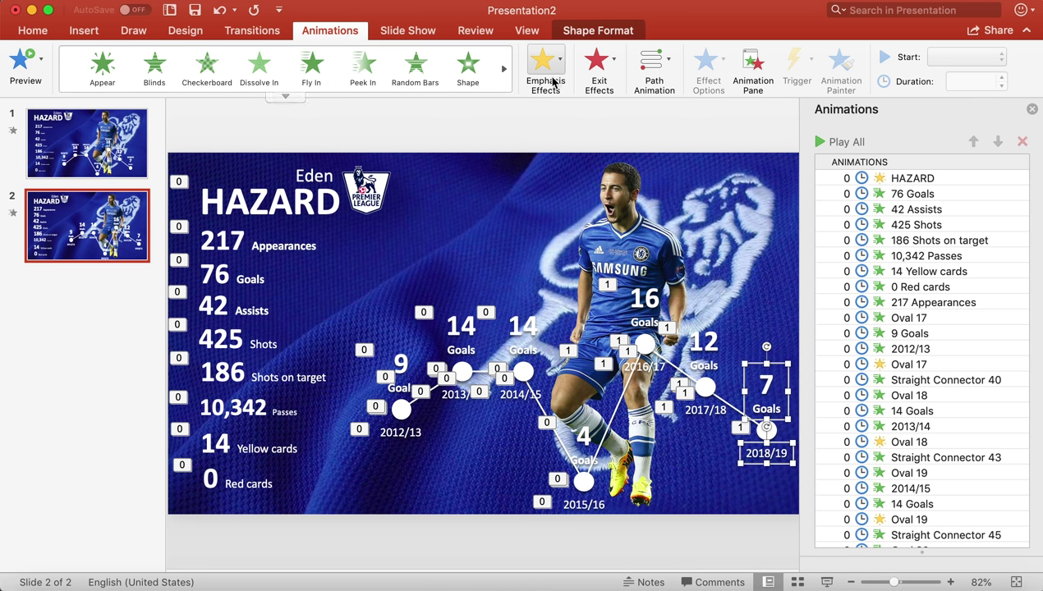
left_click(504, 69)
left_click(416, 69)
left_click(968, 57)
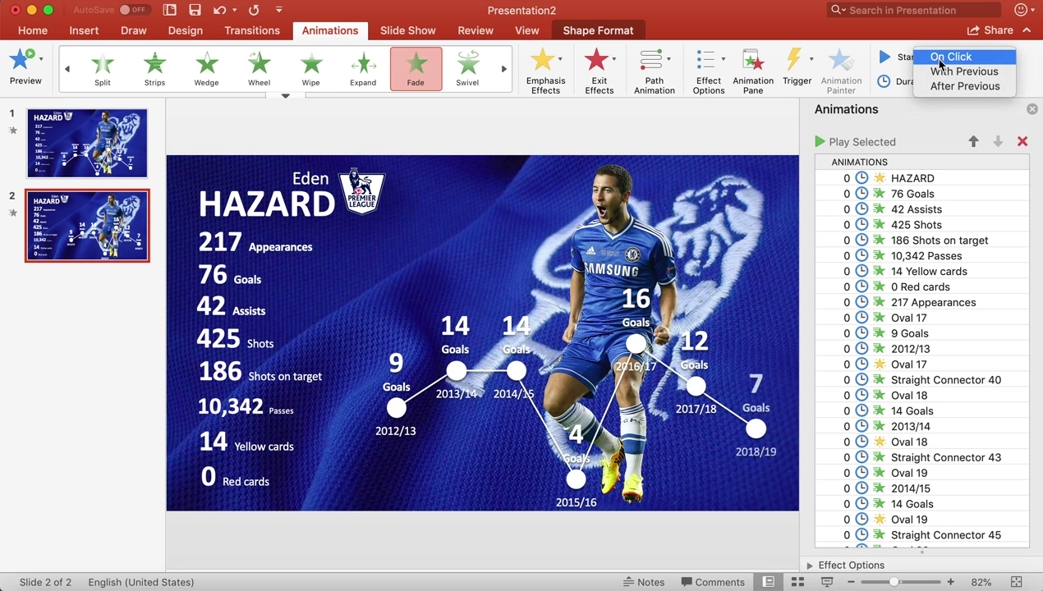
left_click(943, 86)
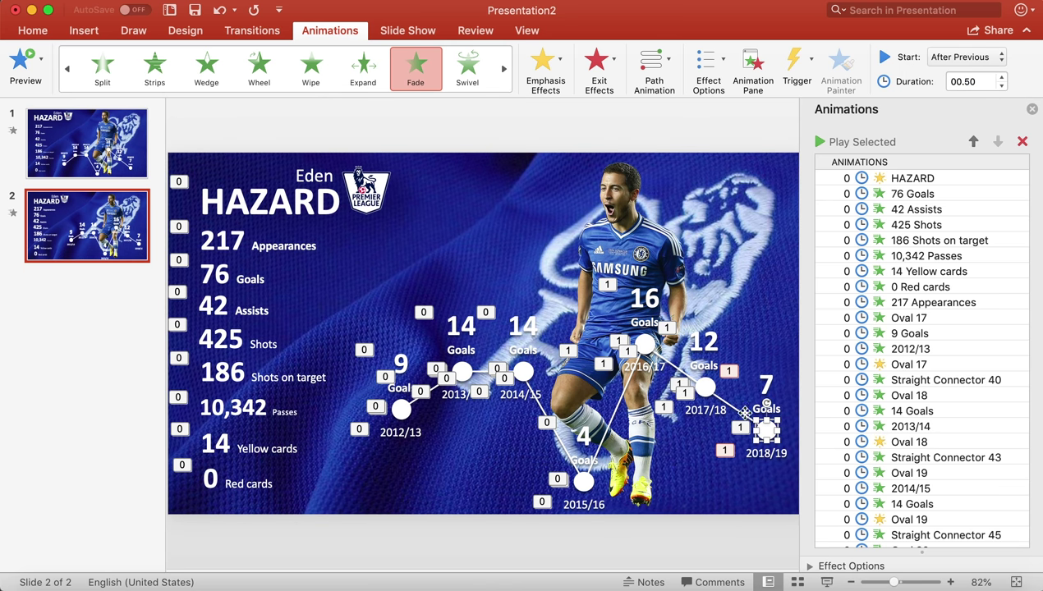
left_click(545, 66)
Add a Pulse emphasis to the 2018/19 dot, starting After Previous.
left_click(687, 249)
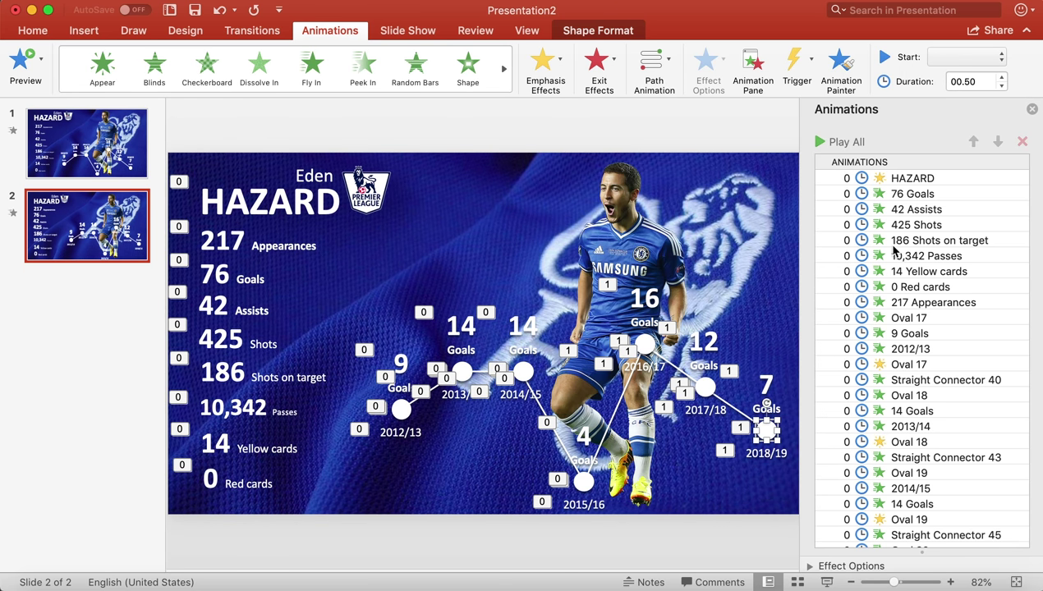
left_click(1001, 57)
left_click(957, 56)
Change the 2015/16 dot's Pulse in the Animation Pane from On Click to After Previous.
scroll(866, 464, "down", 3)
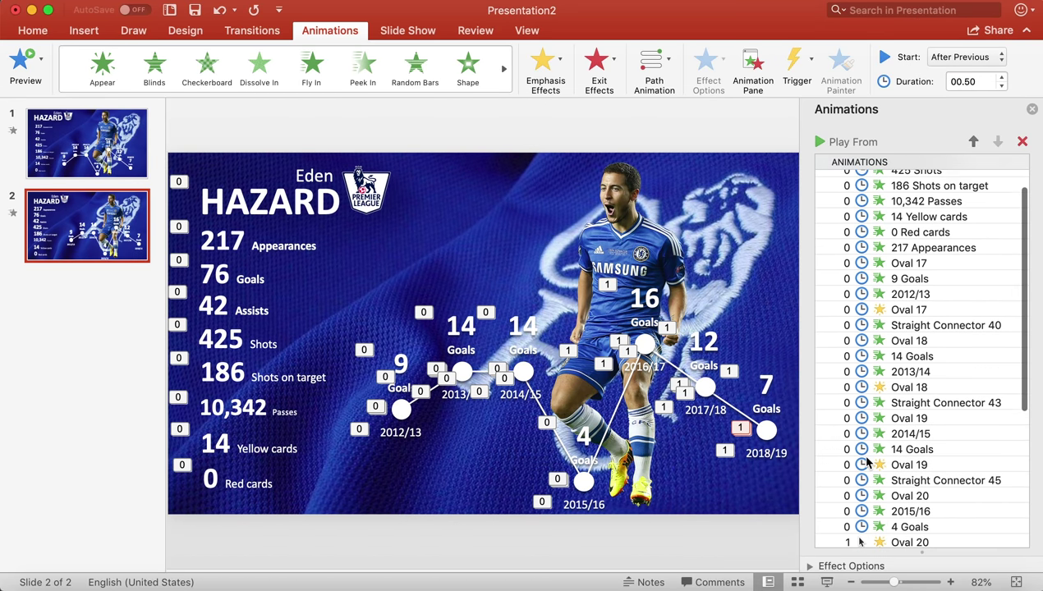
scroll(866, 464, "down", 3)
left_click(925, 425)
left_click(957, 57)
left_click(955, 83)
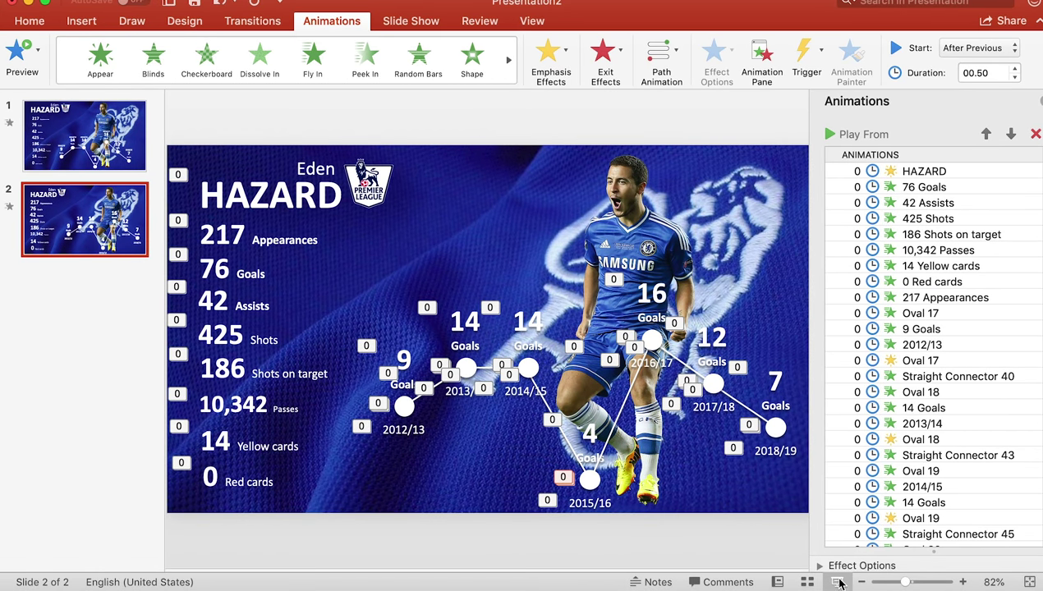
Play slide 2 as a full-screen slide show to watch the animated chart build.
left_click(827, 583)
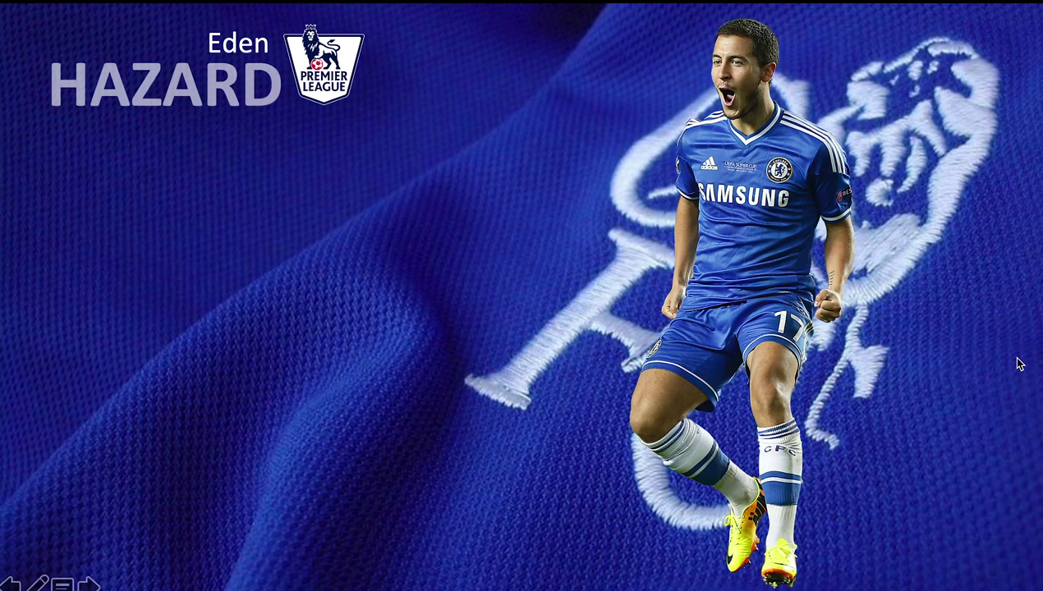